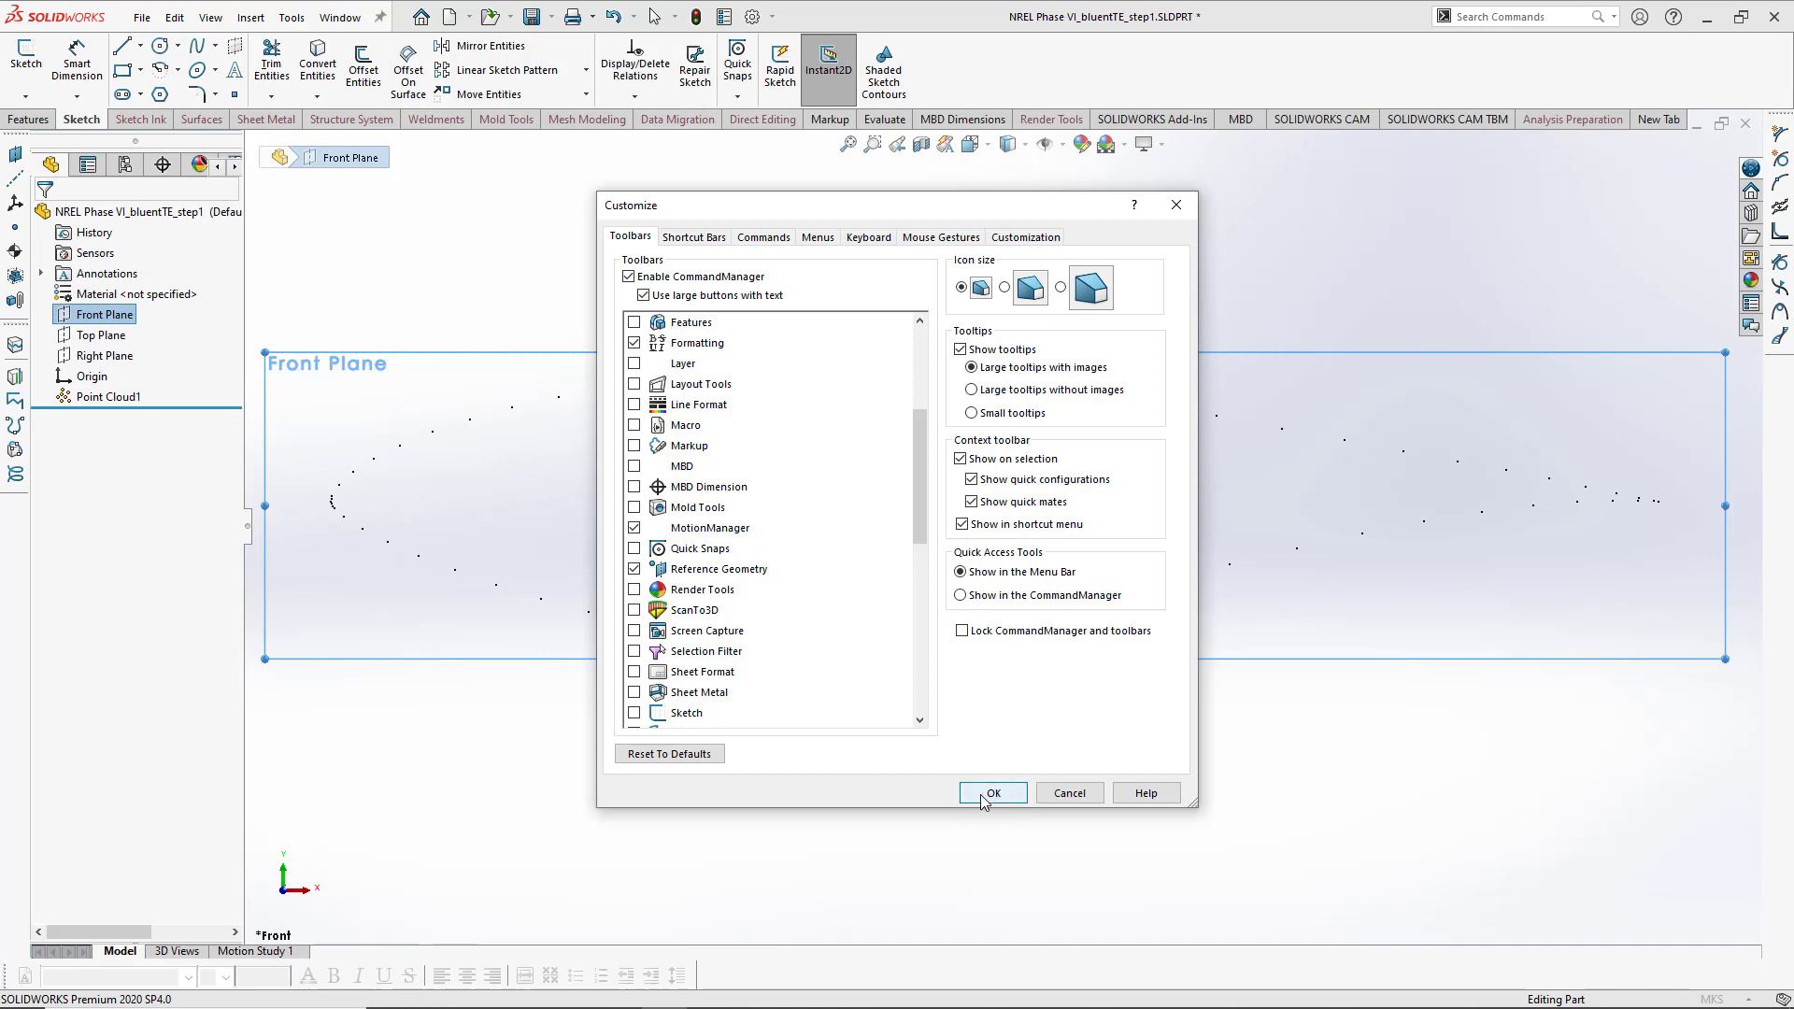
- Create a new plane on the Front Plane with an offset distance of 0
click(1075, 799)
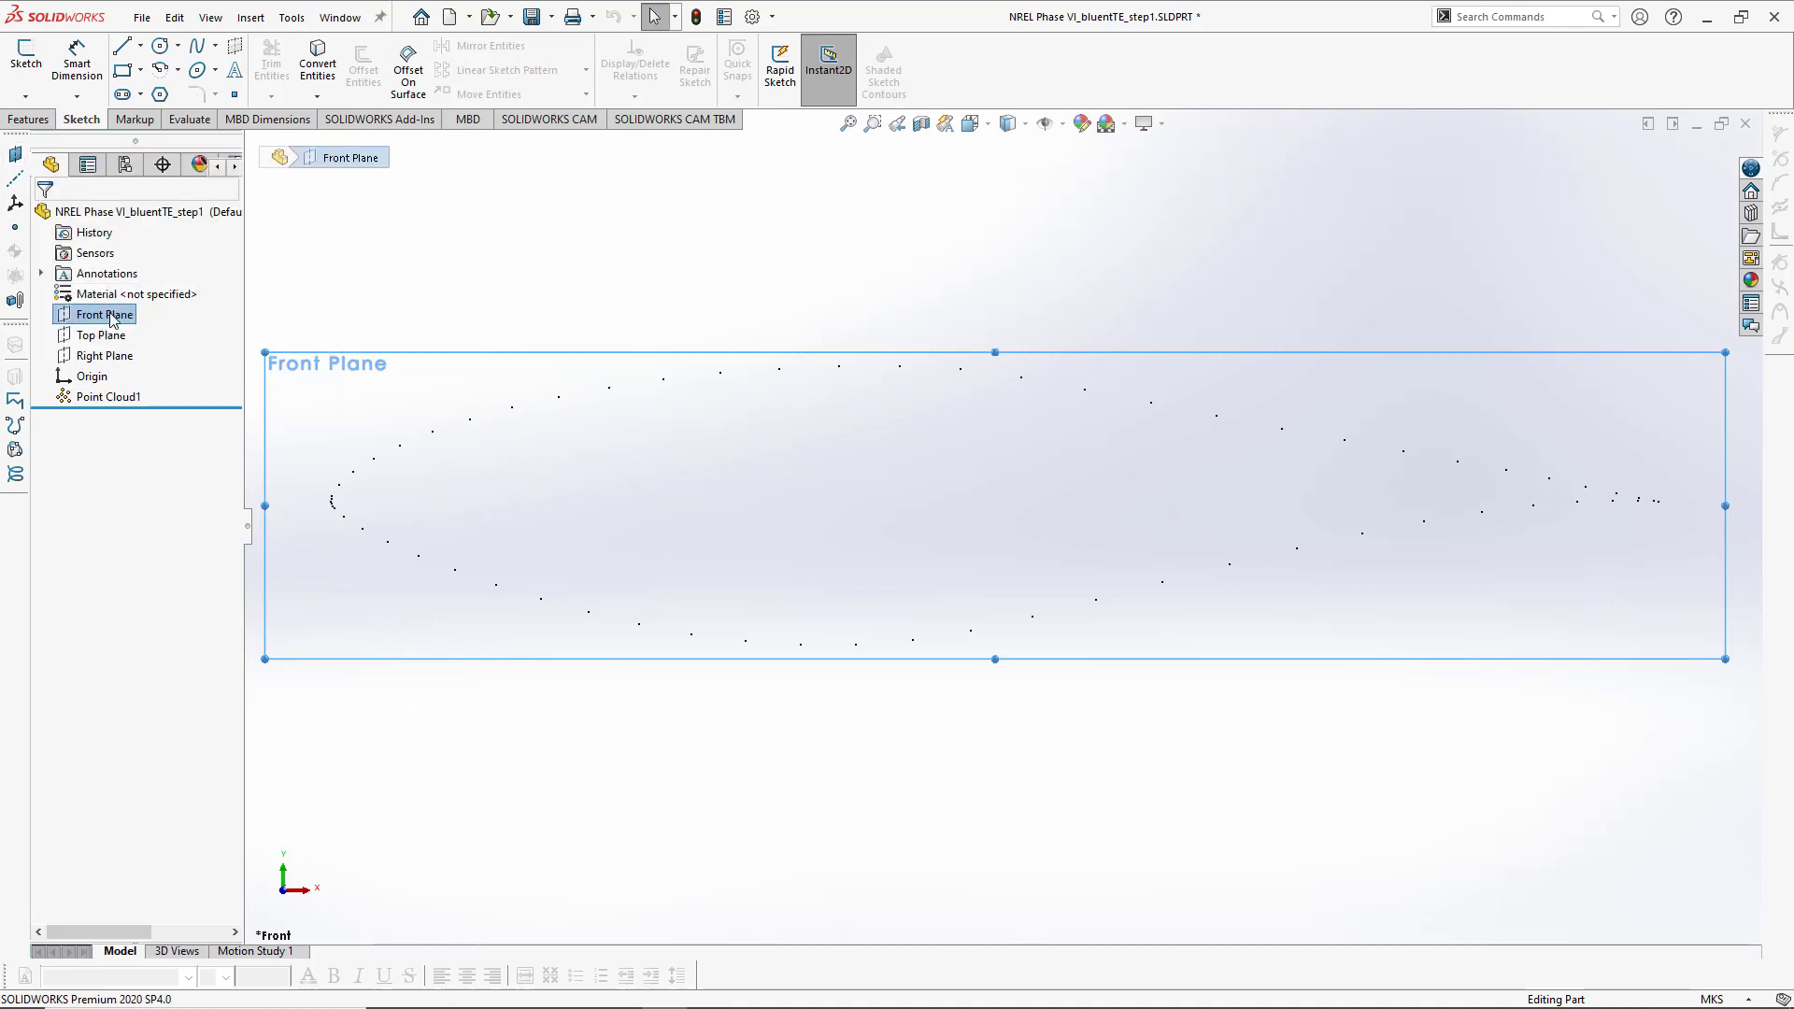
click(15, 154)
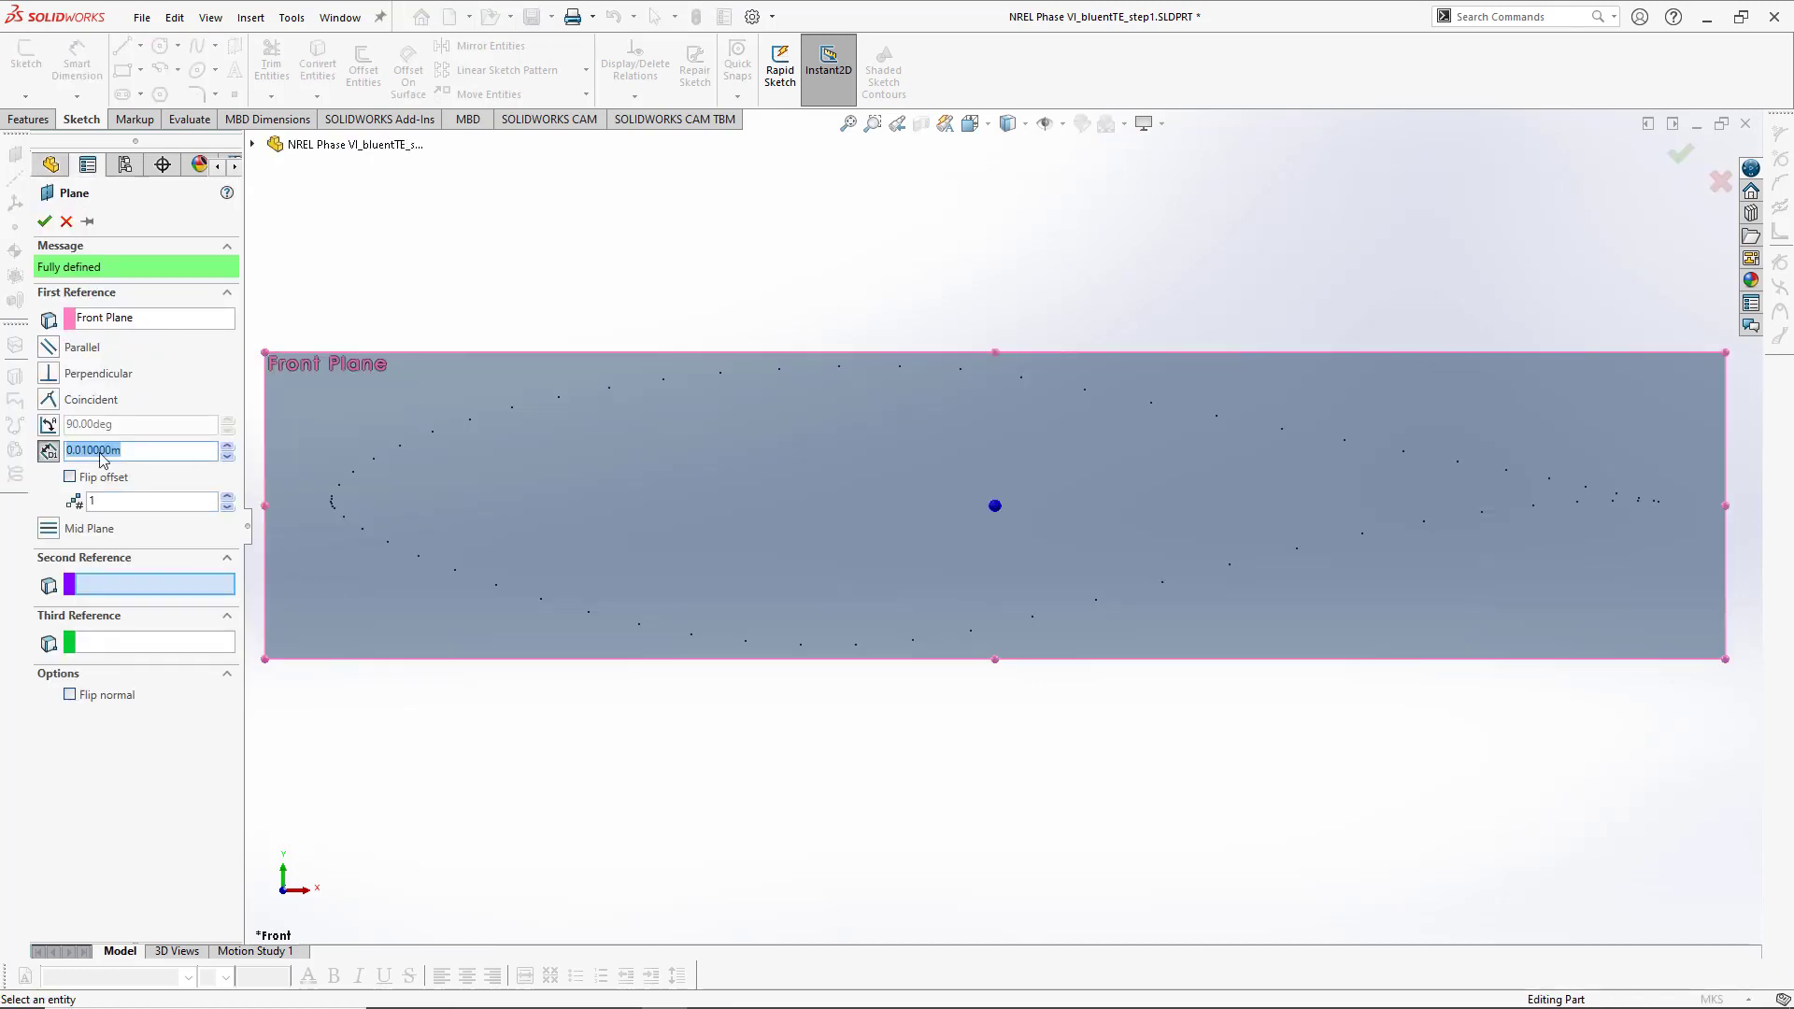
click(135, 450)
drag(135, 450, 50, 449)
text(0)
key(Return)
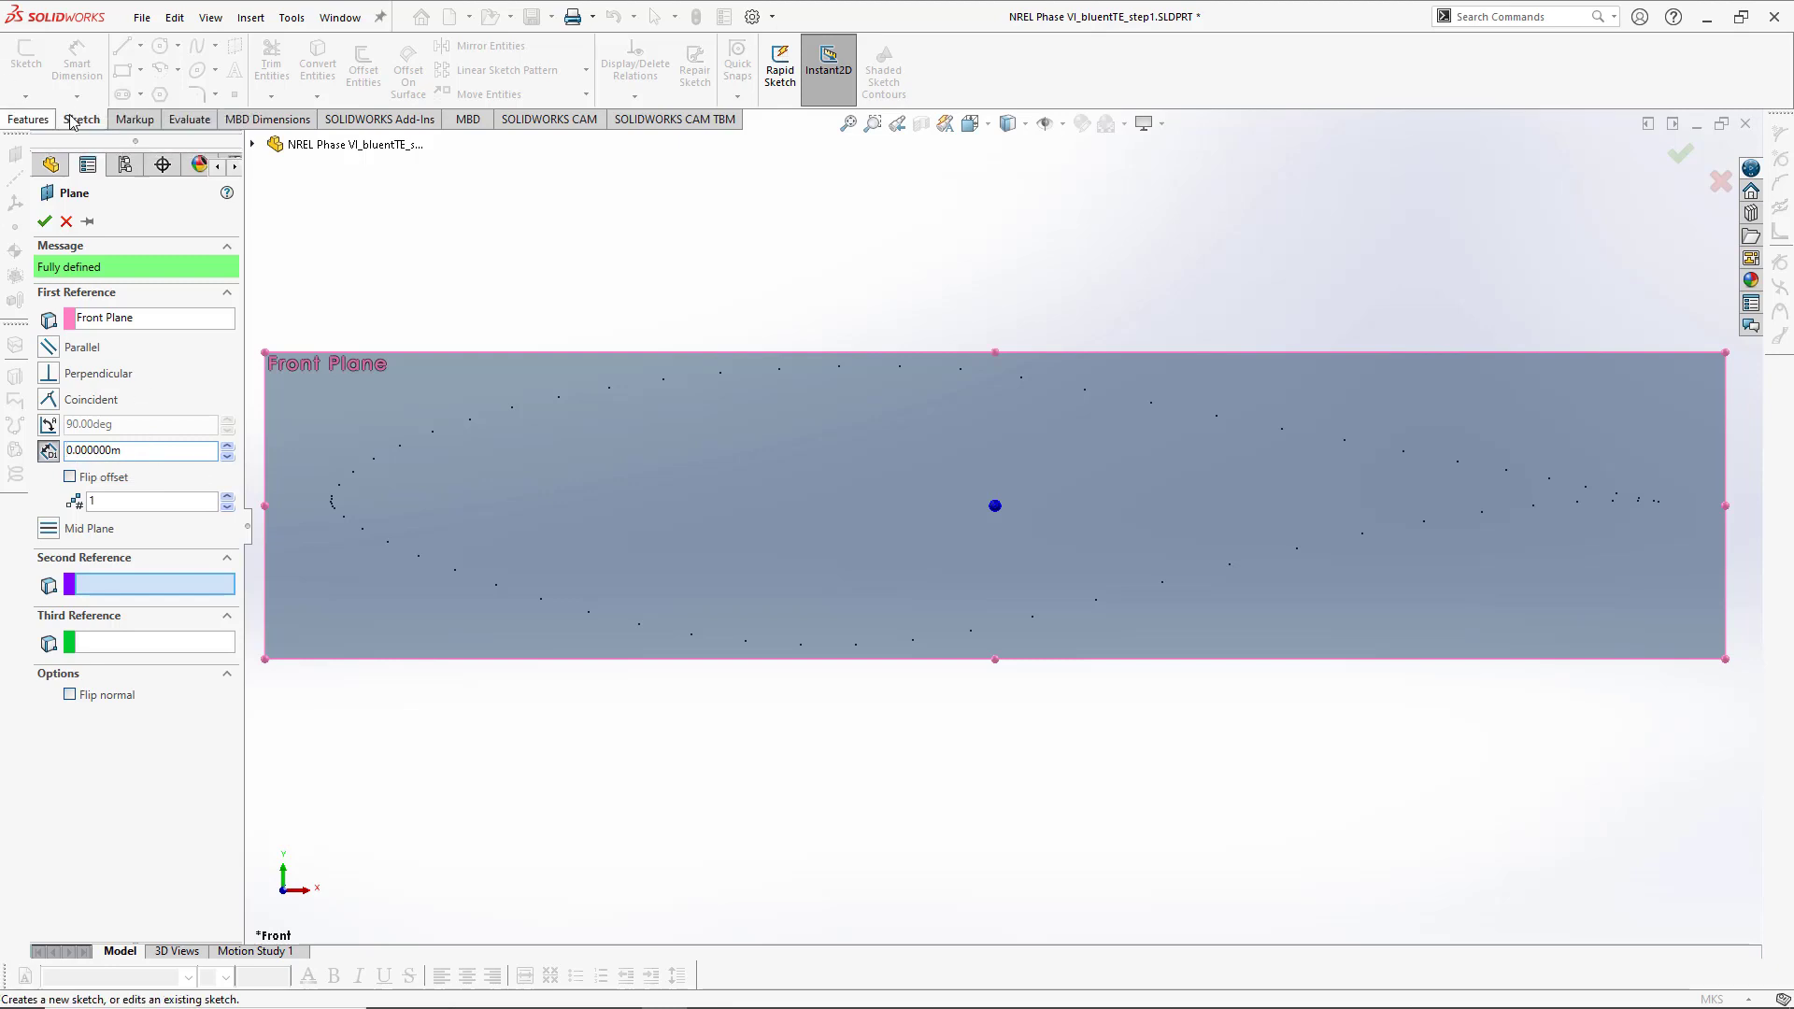
click(45, 221)
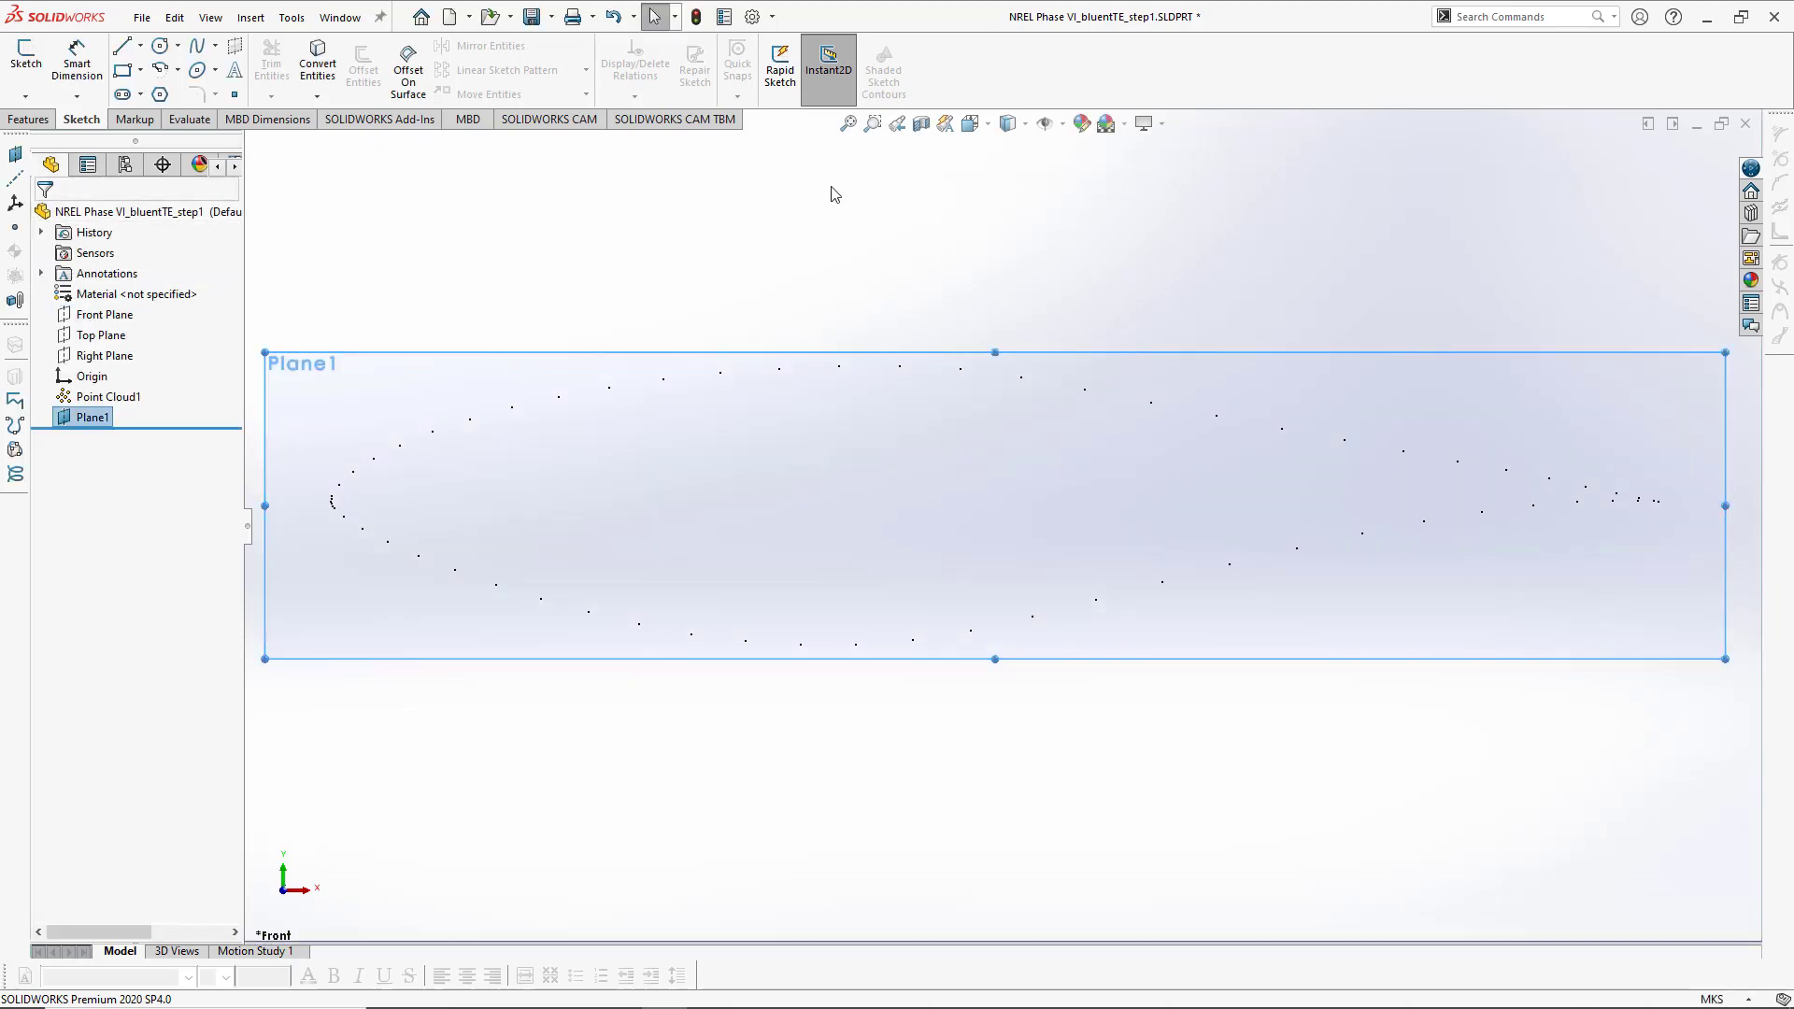
- Rename the new plane as Plane0
right_click(93, 423)
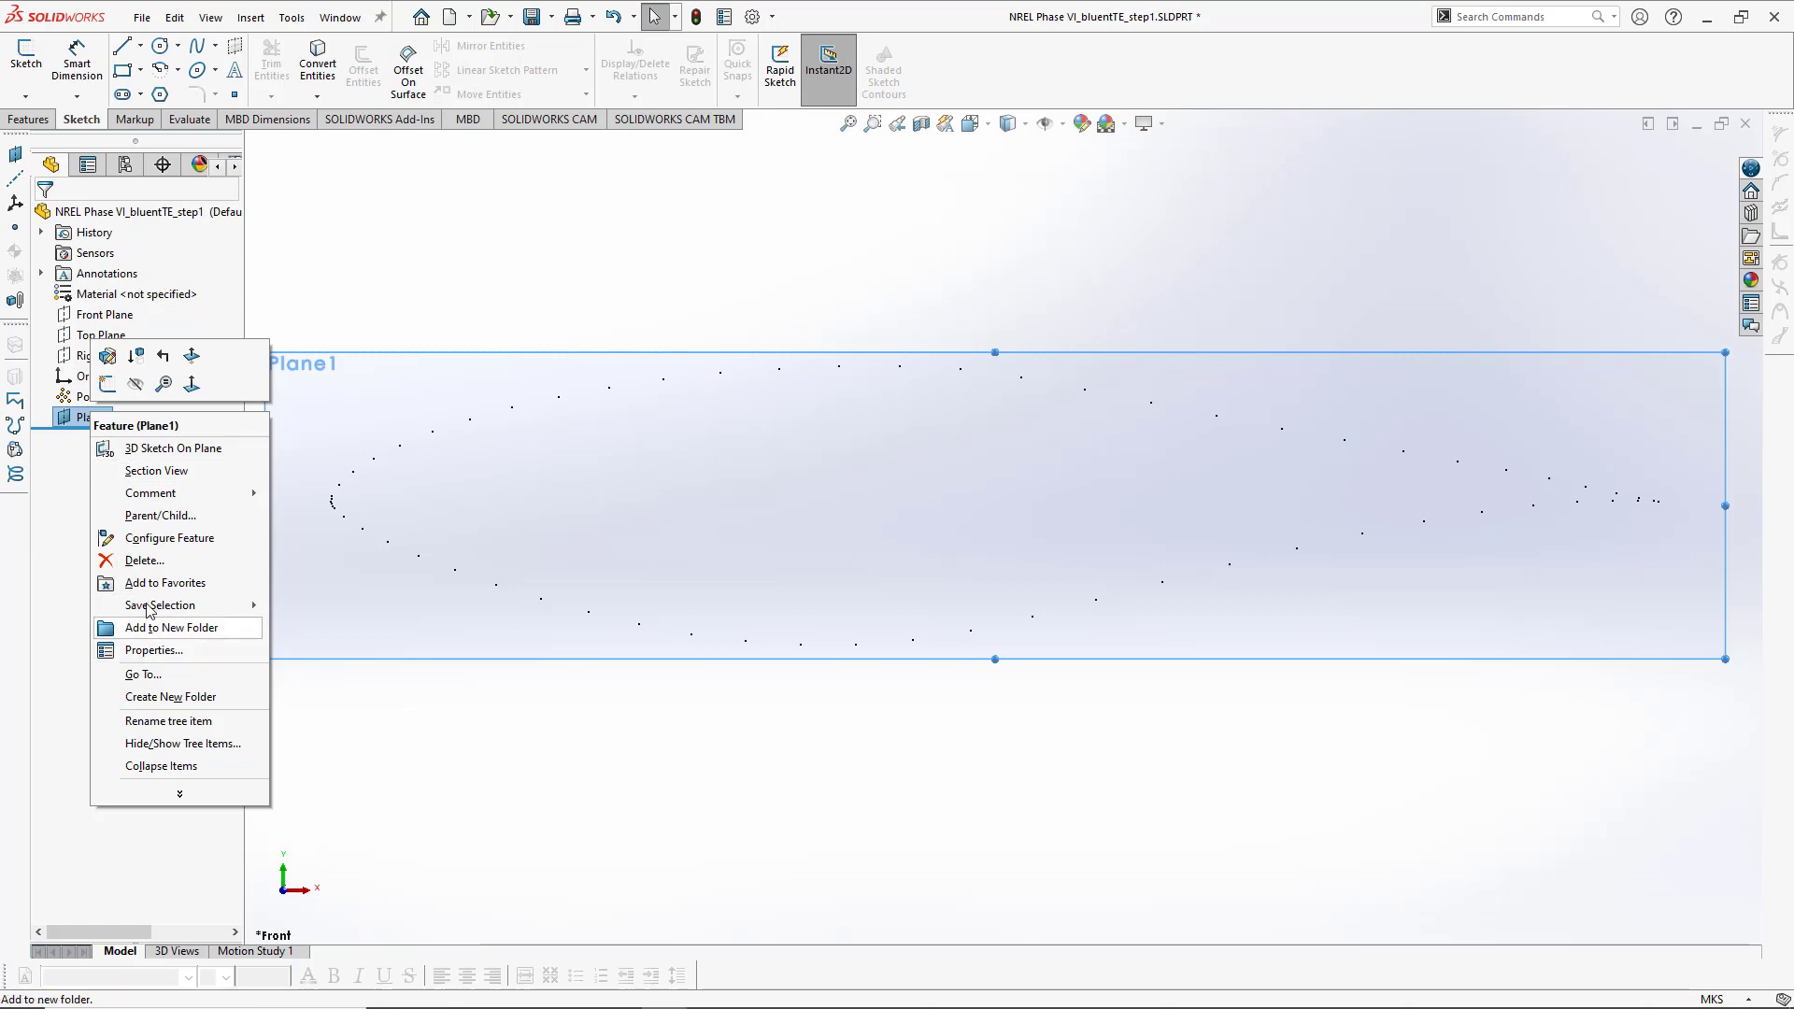
click(146, 724)
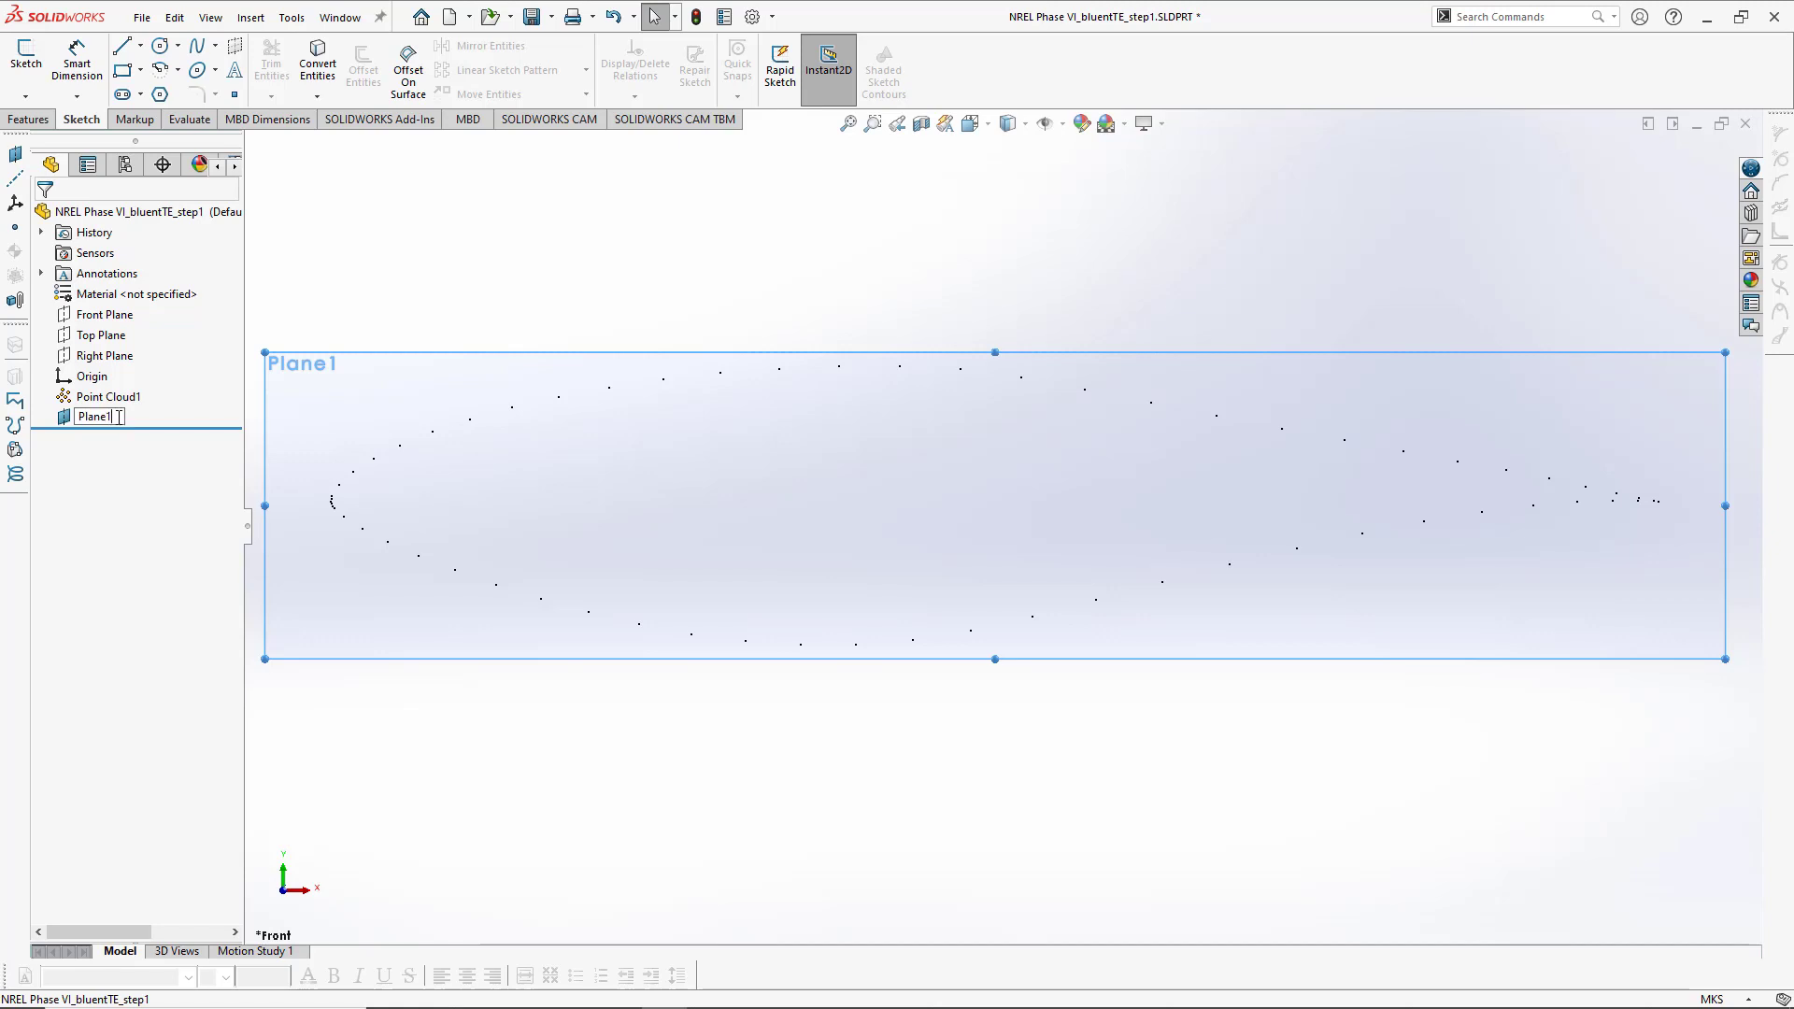
key(Return)
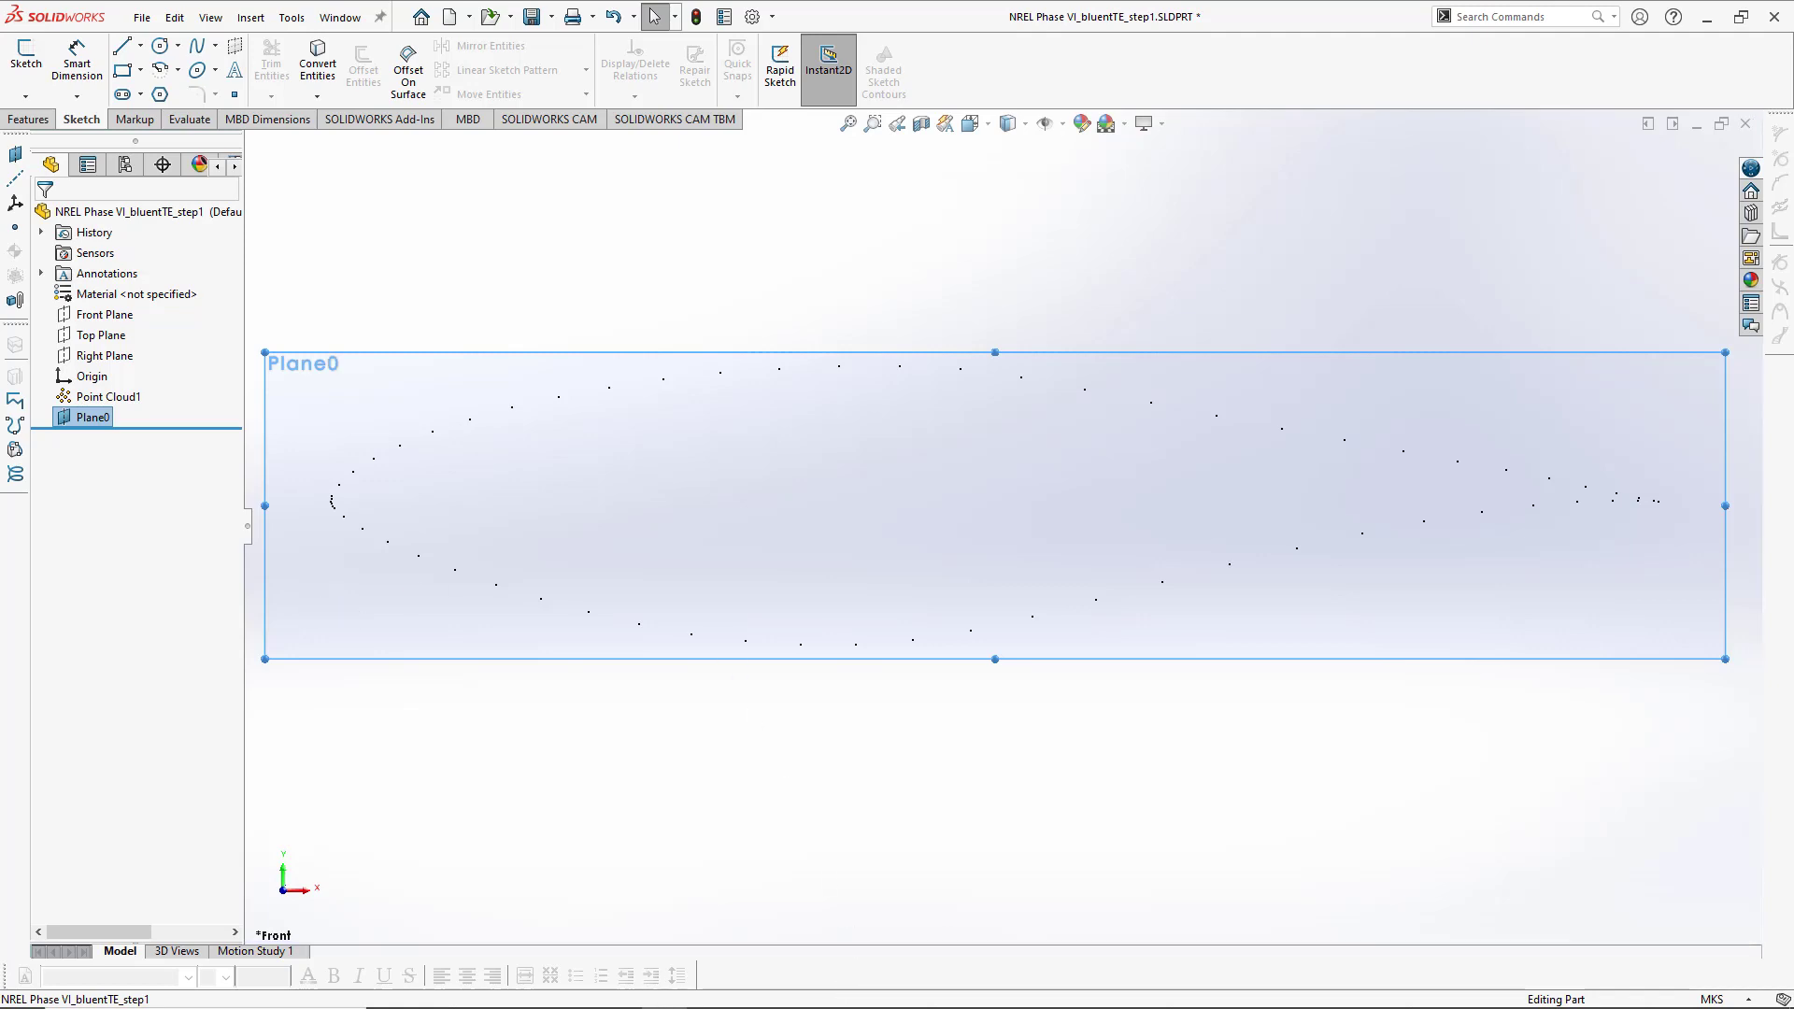
- Consult the tutorial slide in PowerPoint, then return to SolidWorks
click(572, 991)
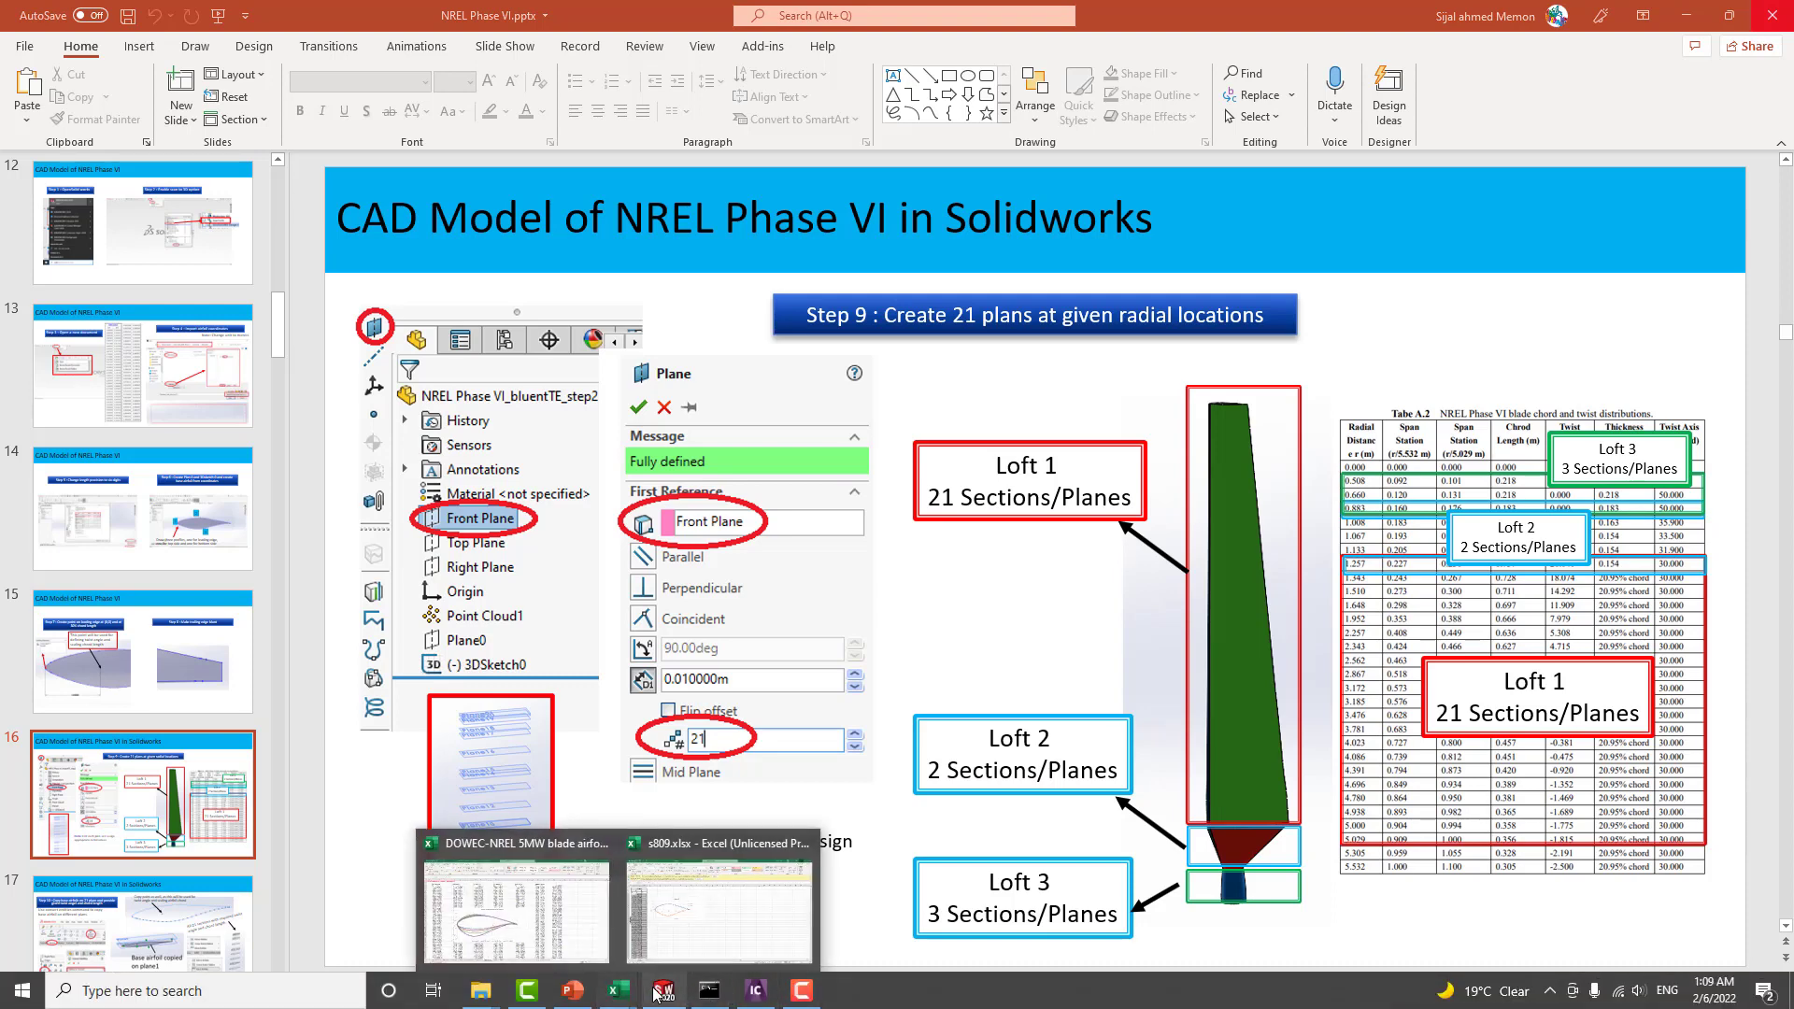
click(654, 993)
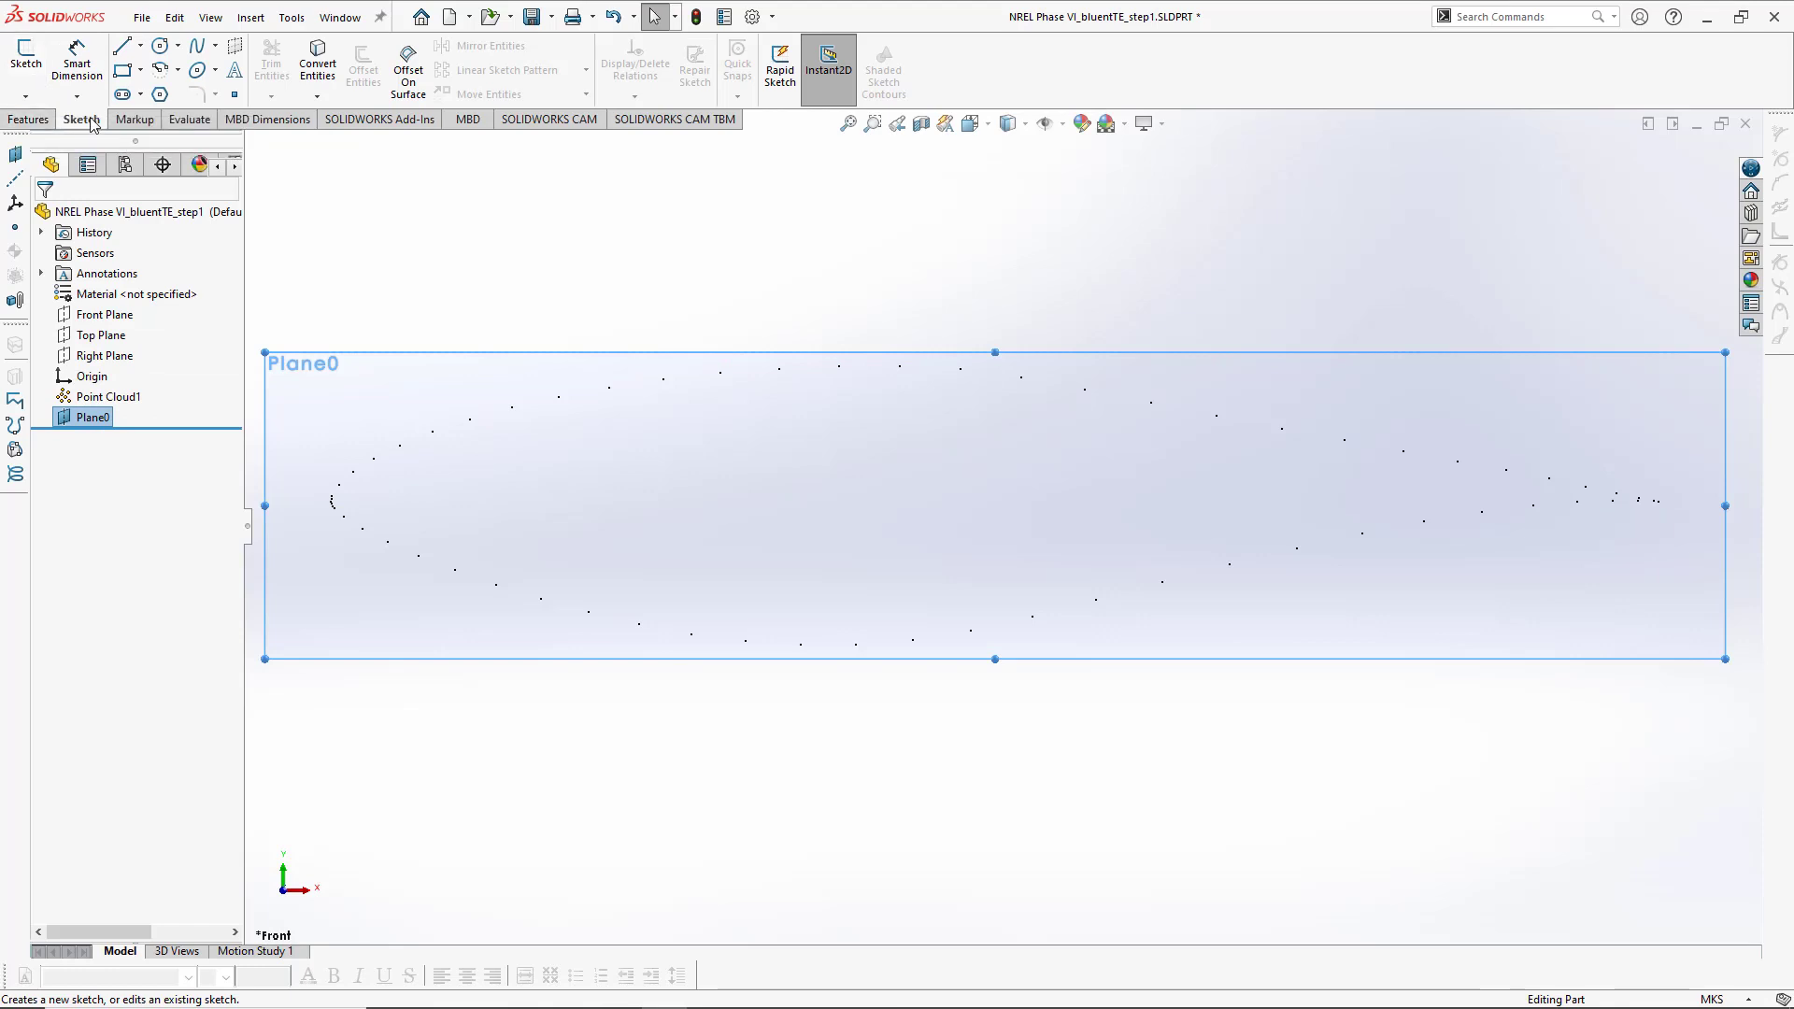
- Start a 3D sketch and trace a spline through the upper-surface points near the airfoil's leading edge
click(26, 97)
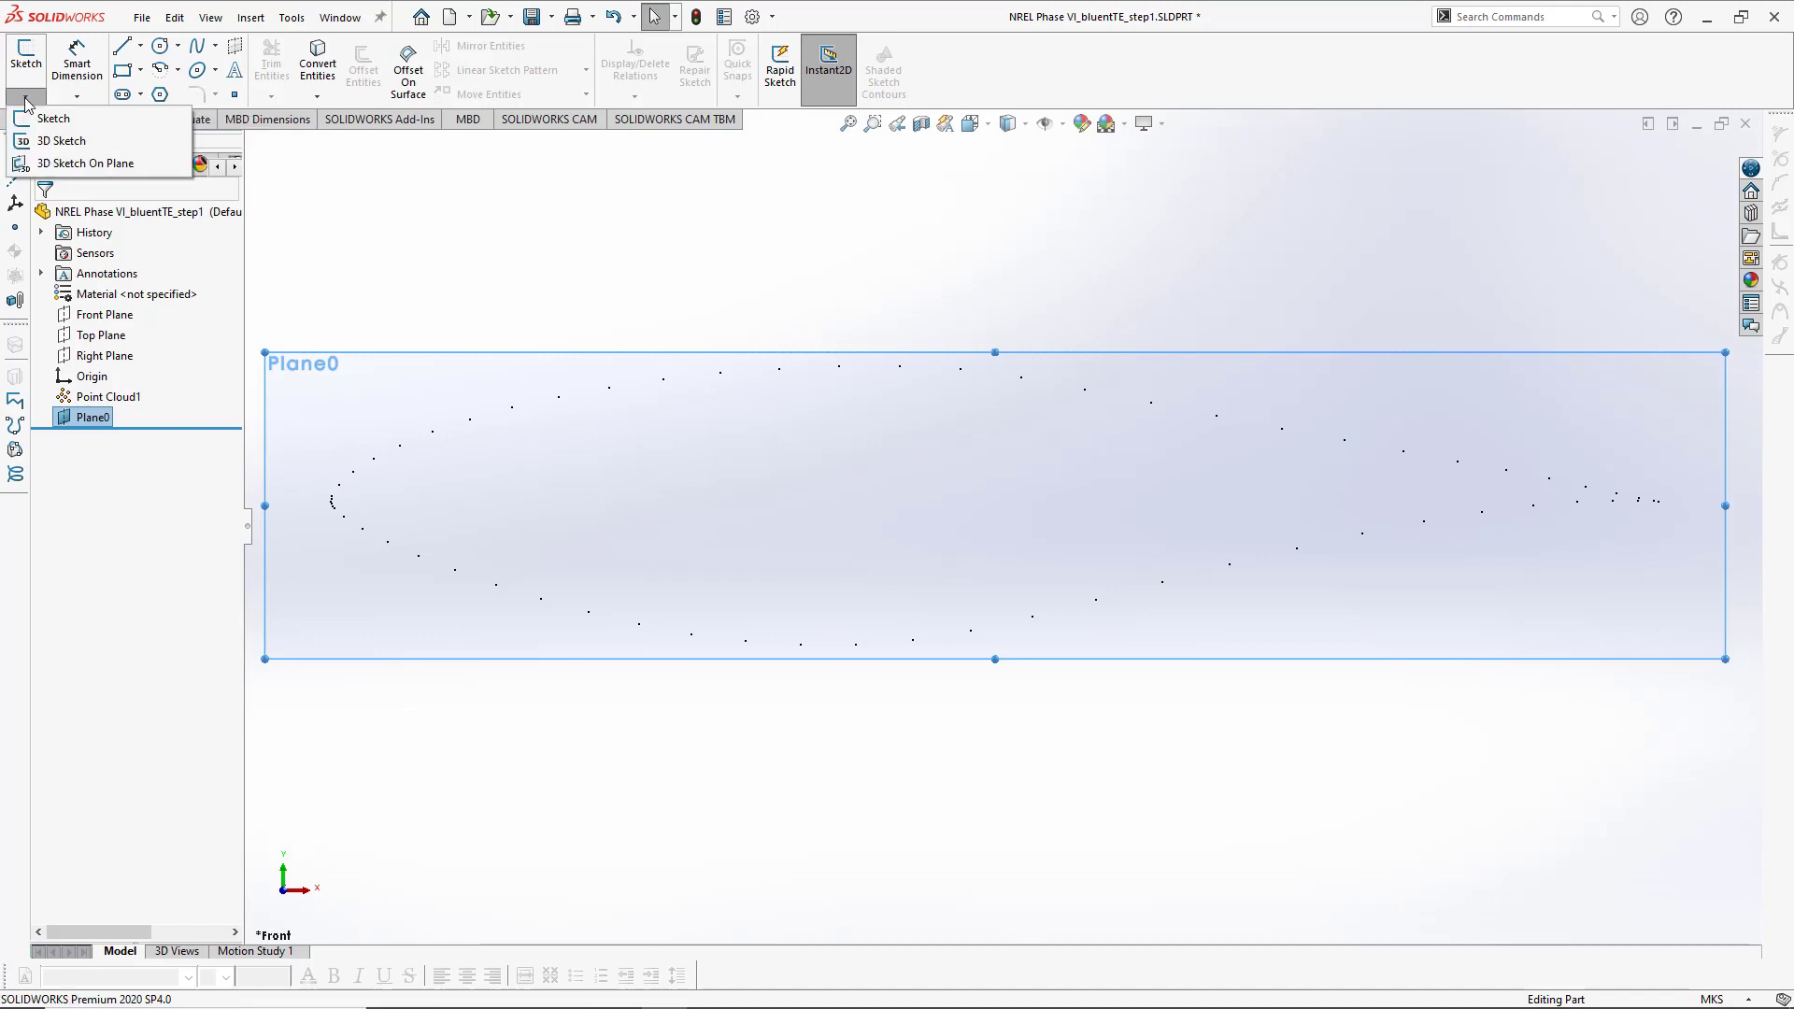
click(68, 147)
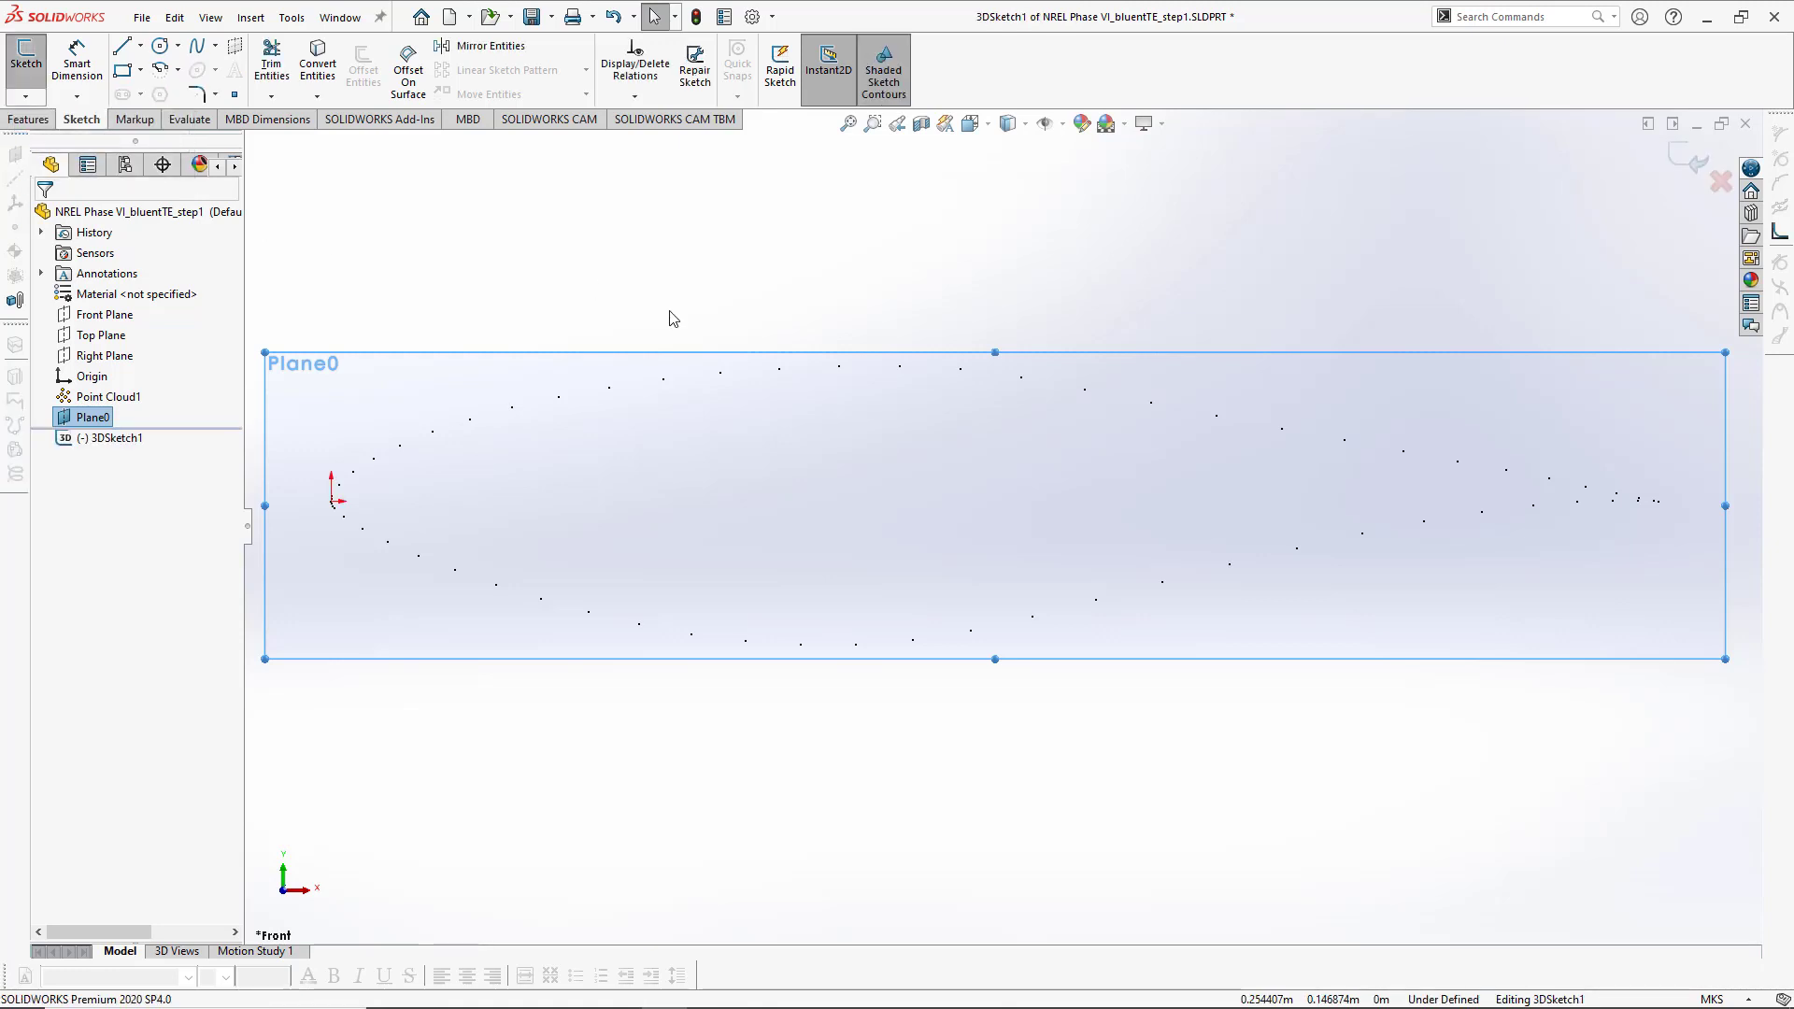
click(196, 46)
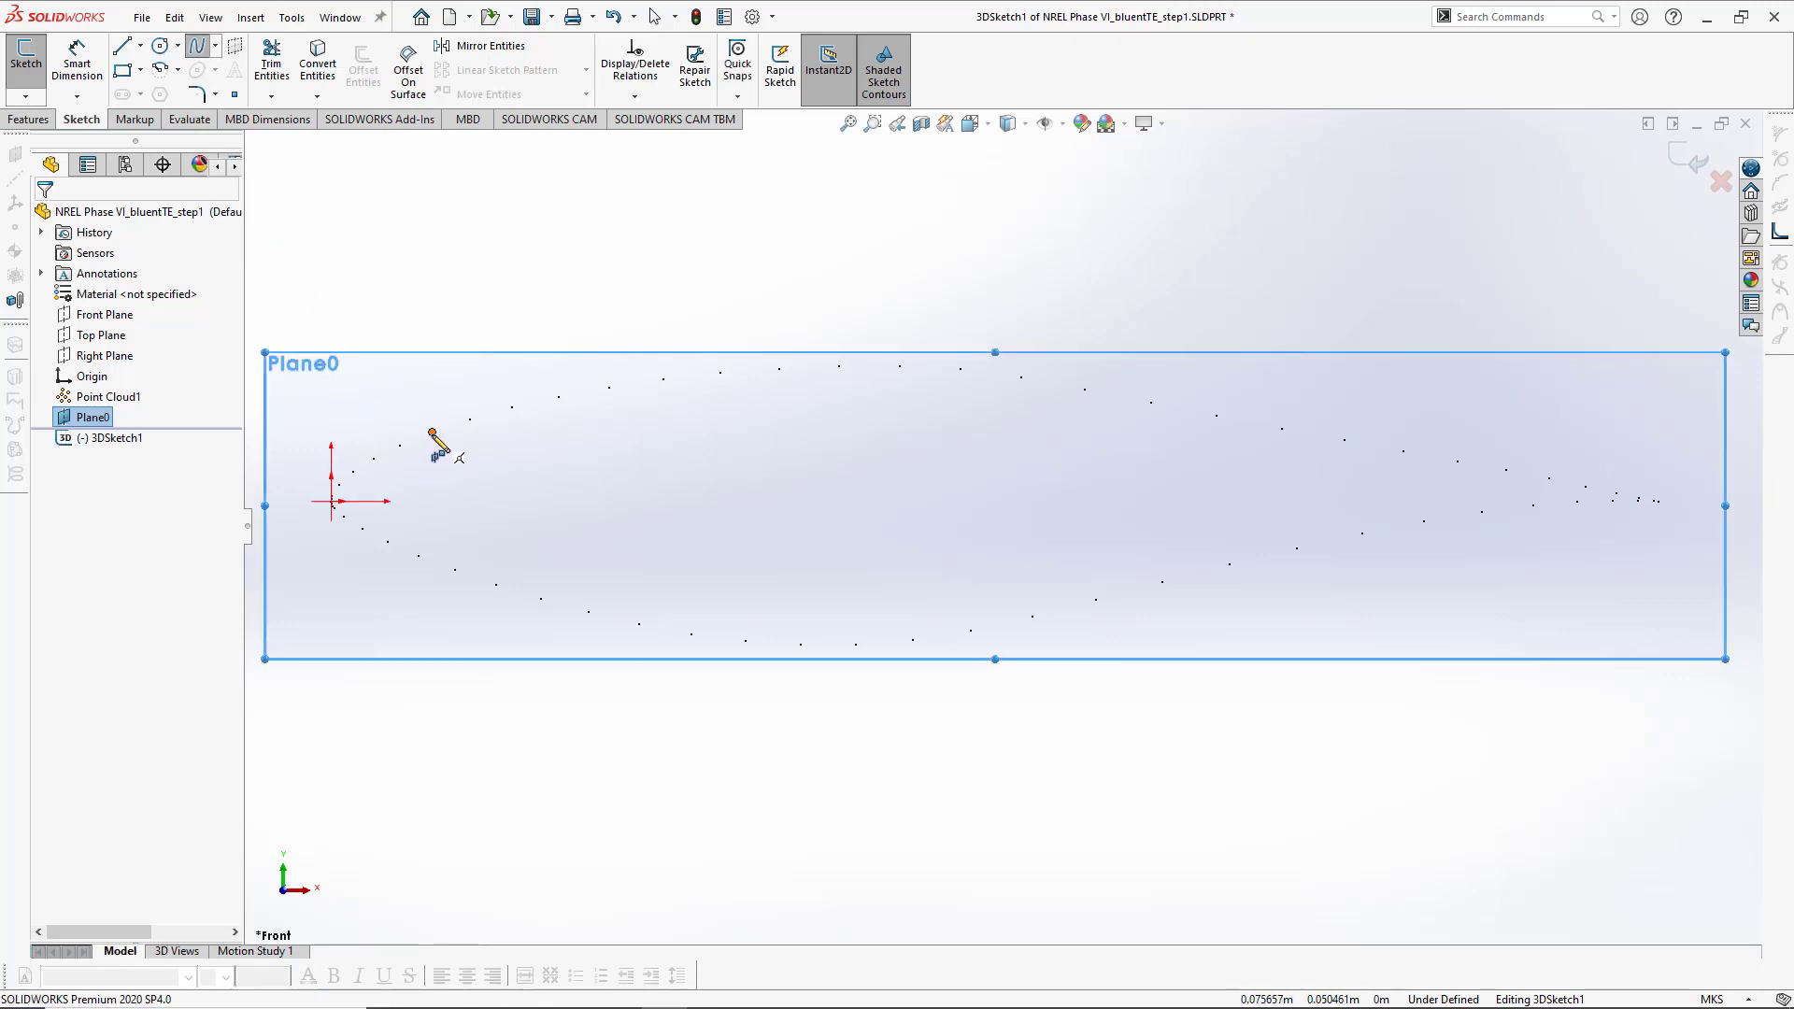
scroll(432, 486, down, 2)
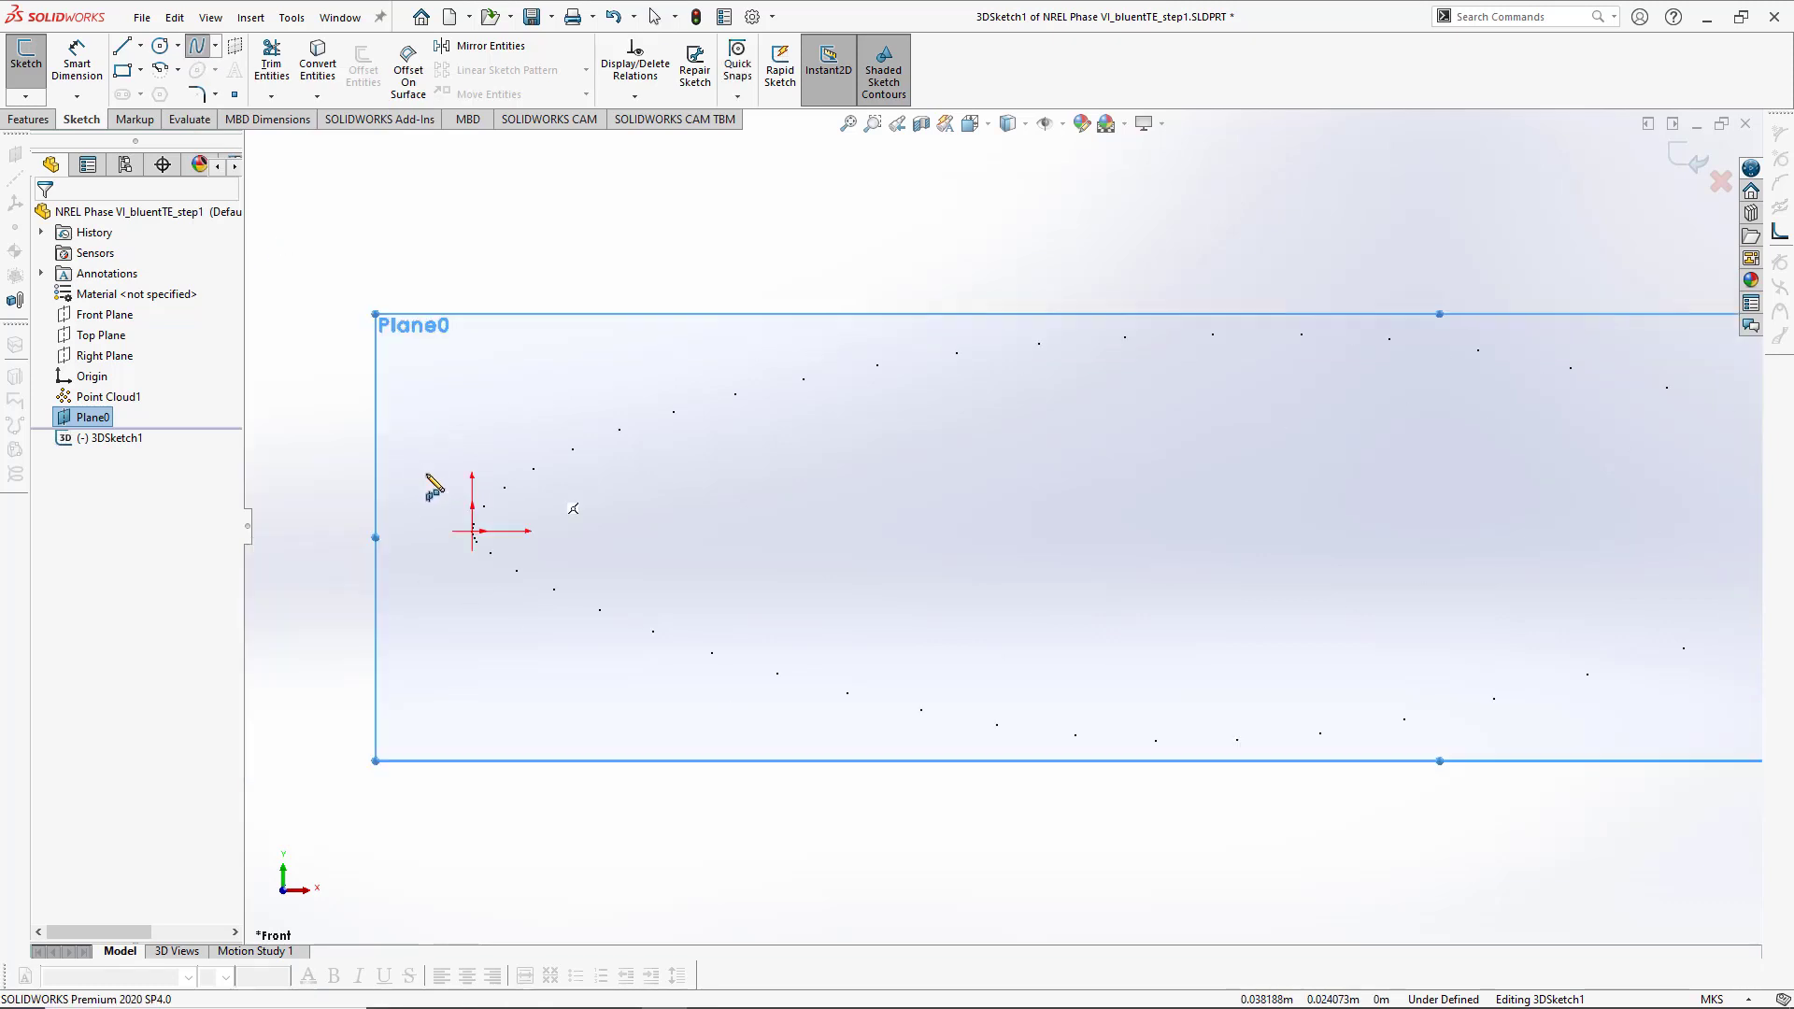
scroll(433, 486, up, 3)
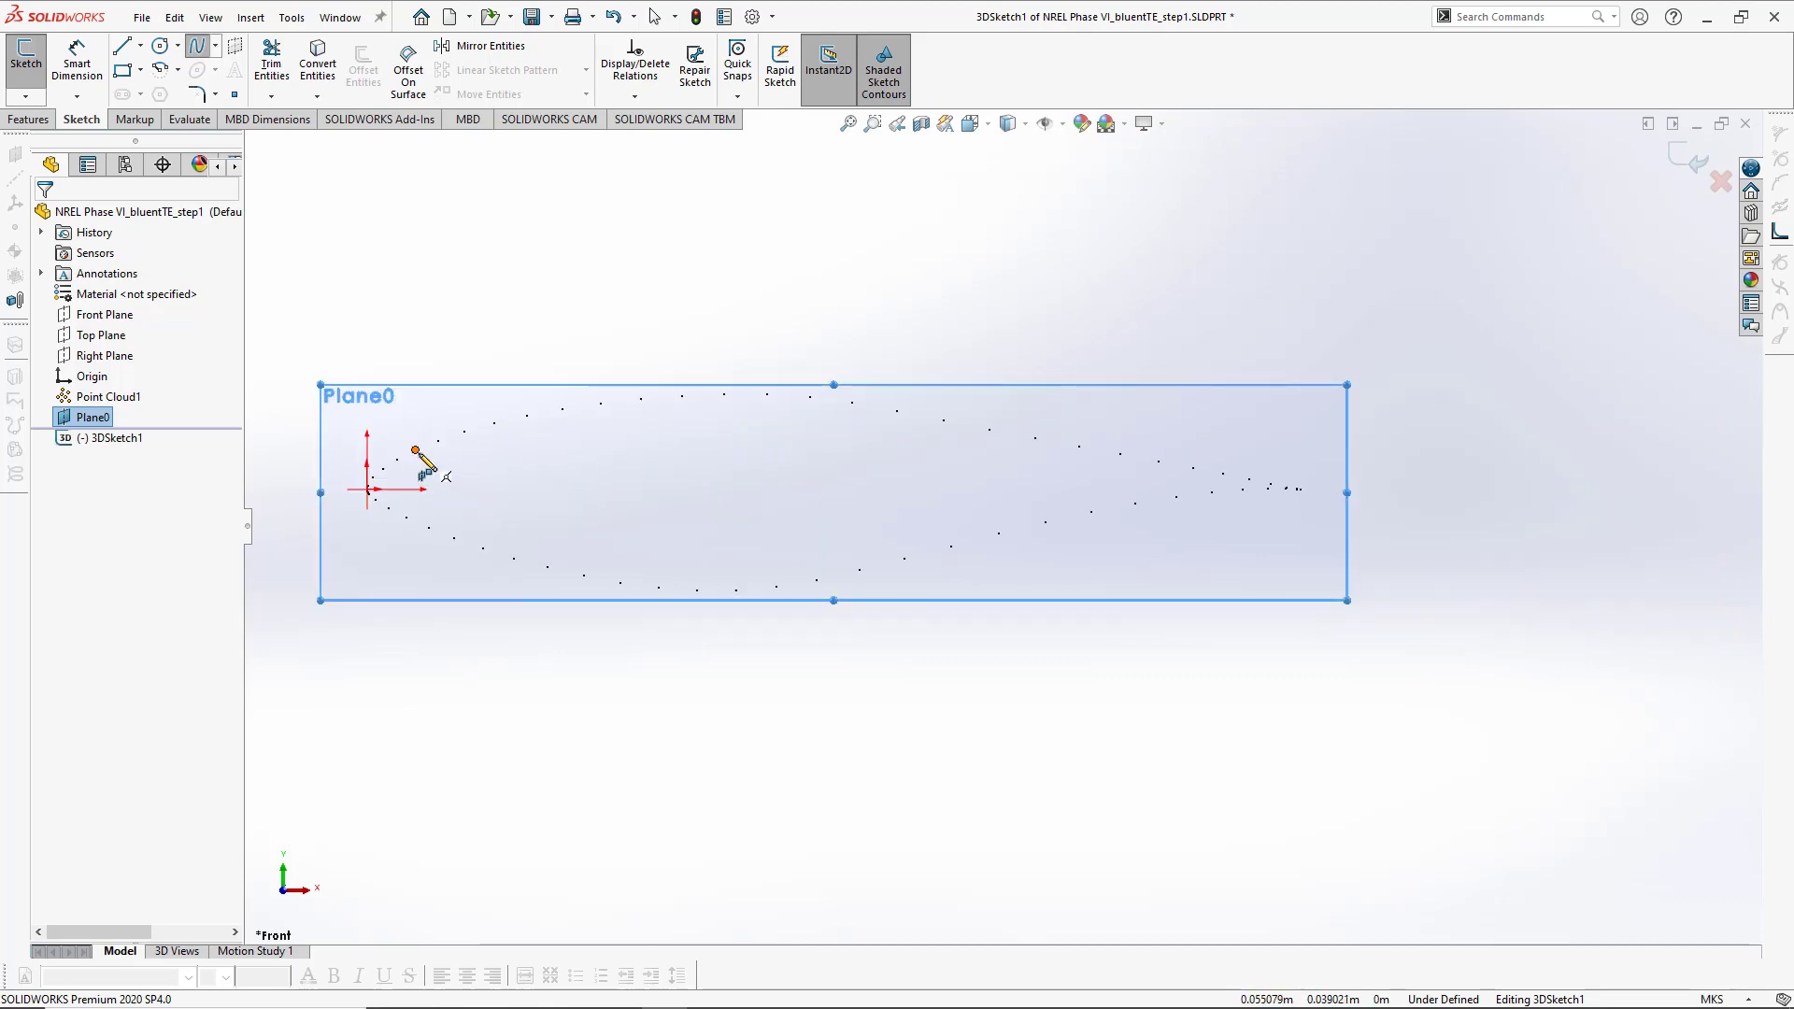
click(416, 450)
scroll(374, 481, down, 2)
scroll(441, 497, down, 3)
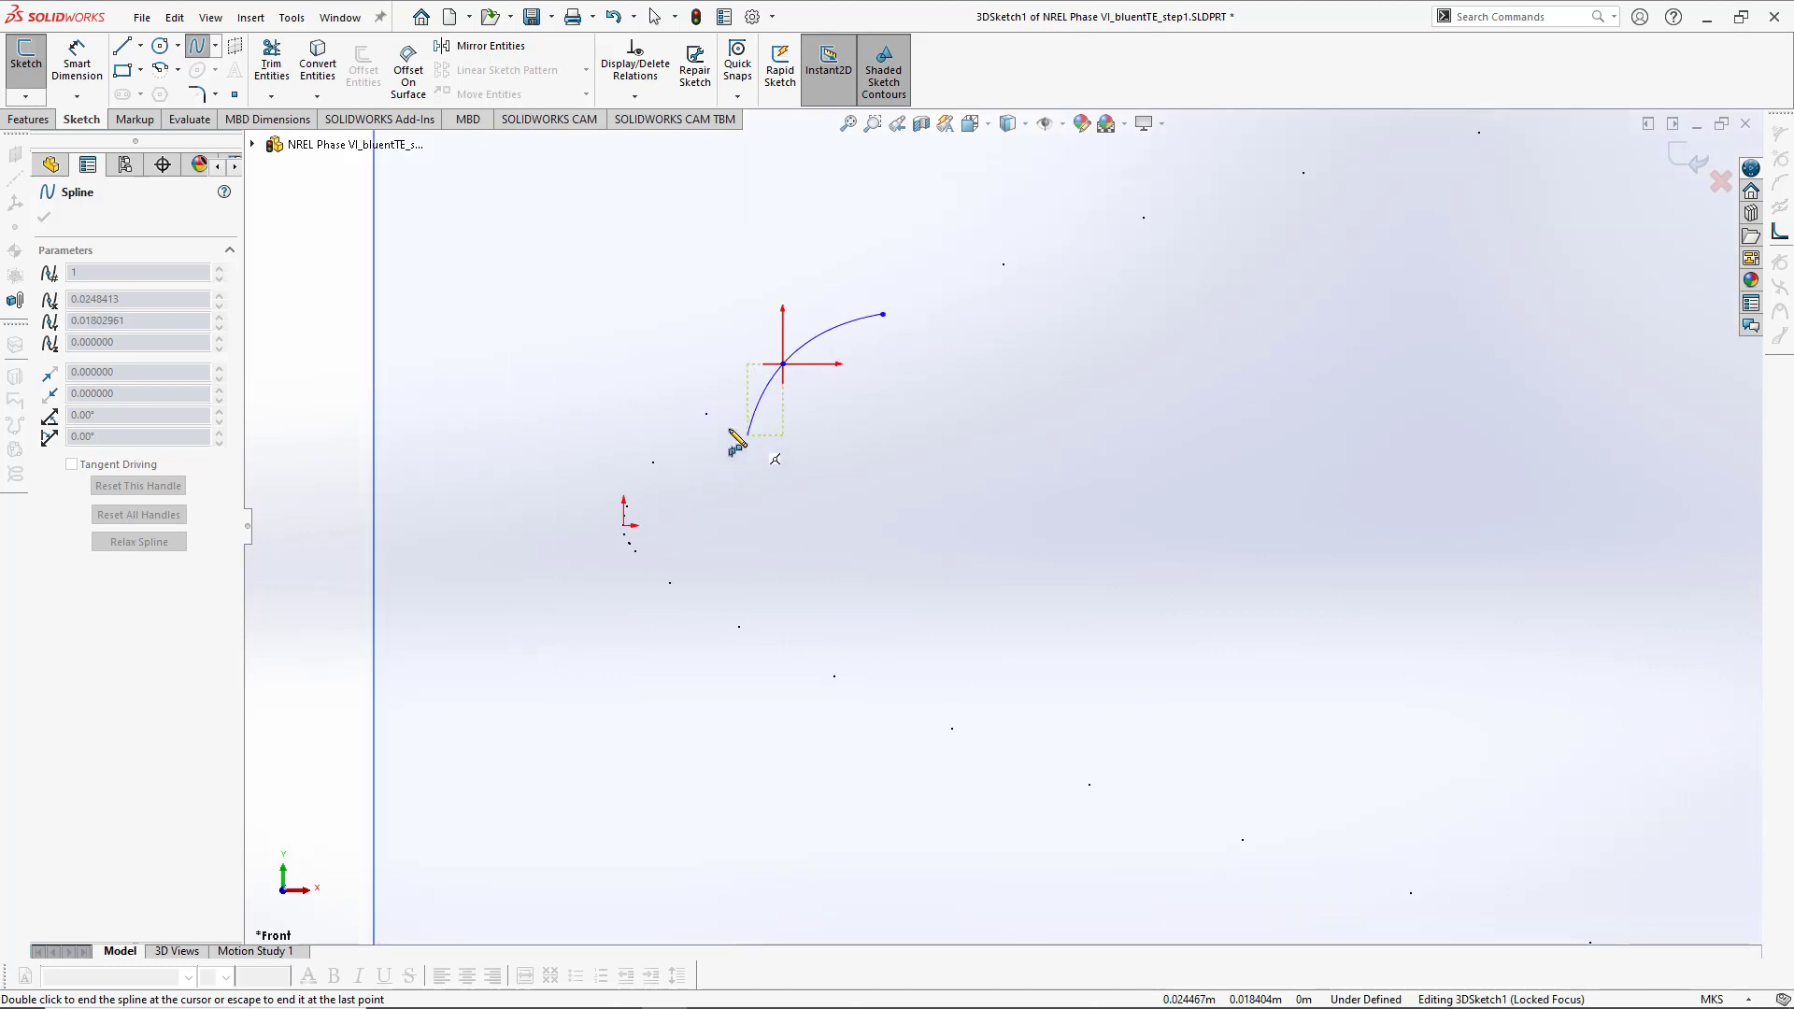
click(706, 414)
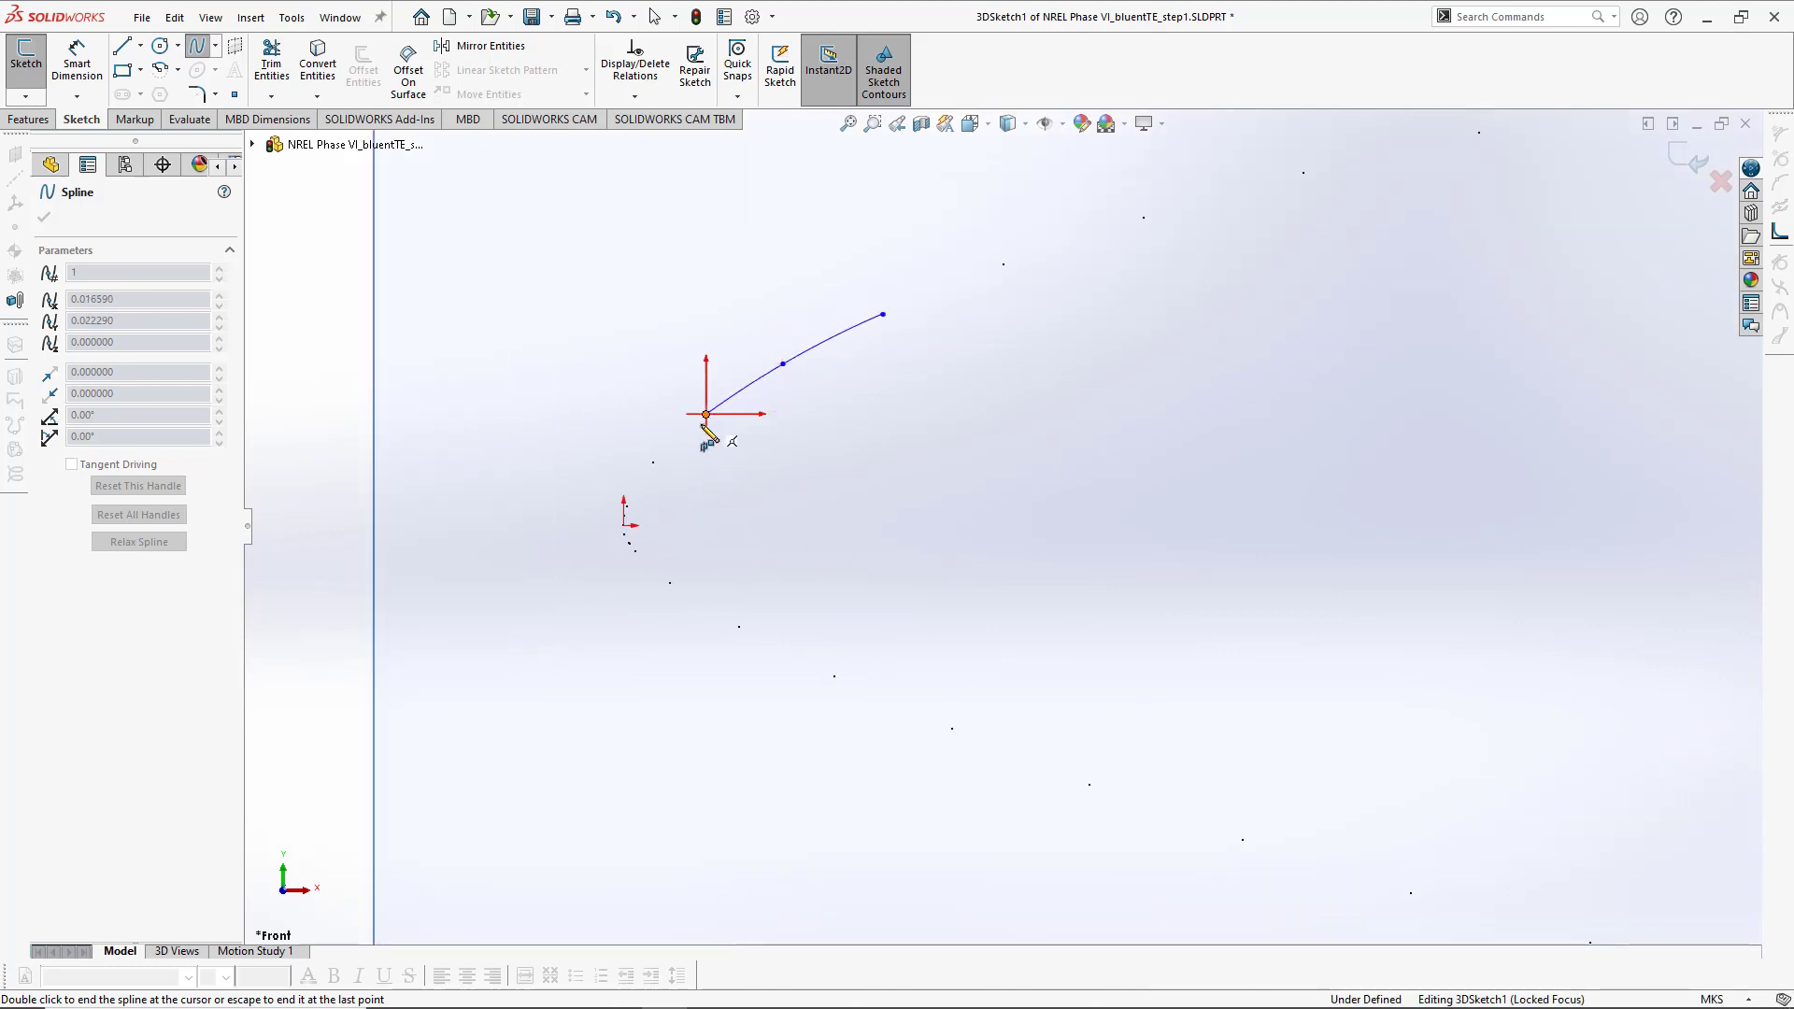
click(655, 462)
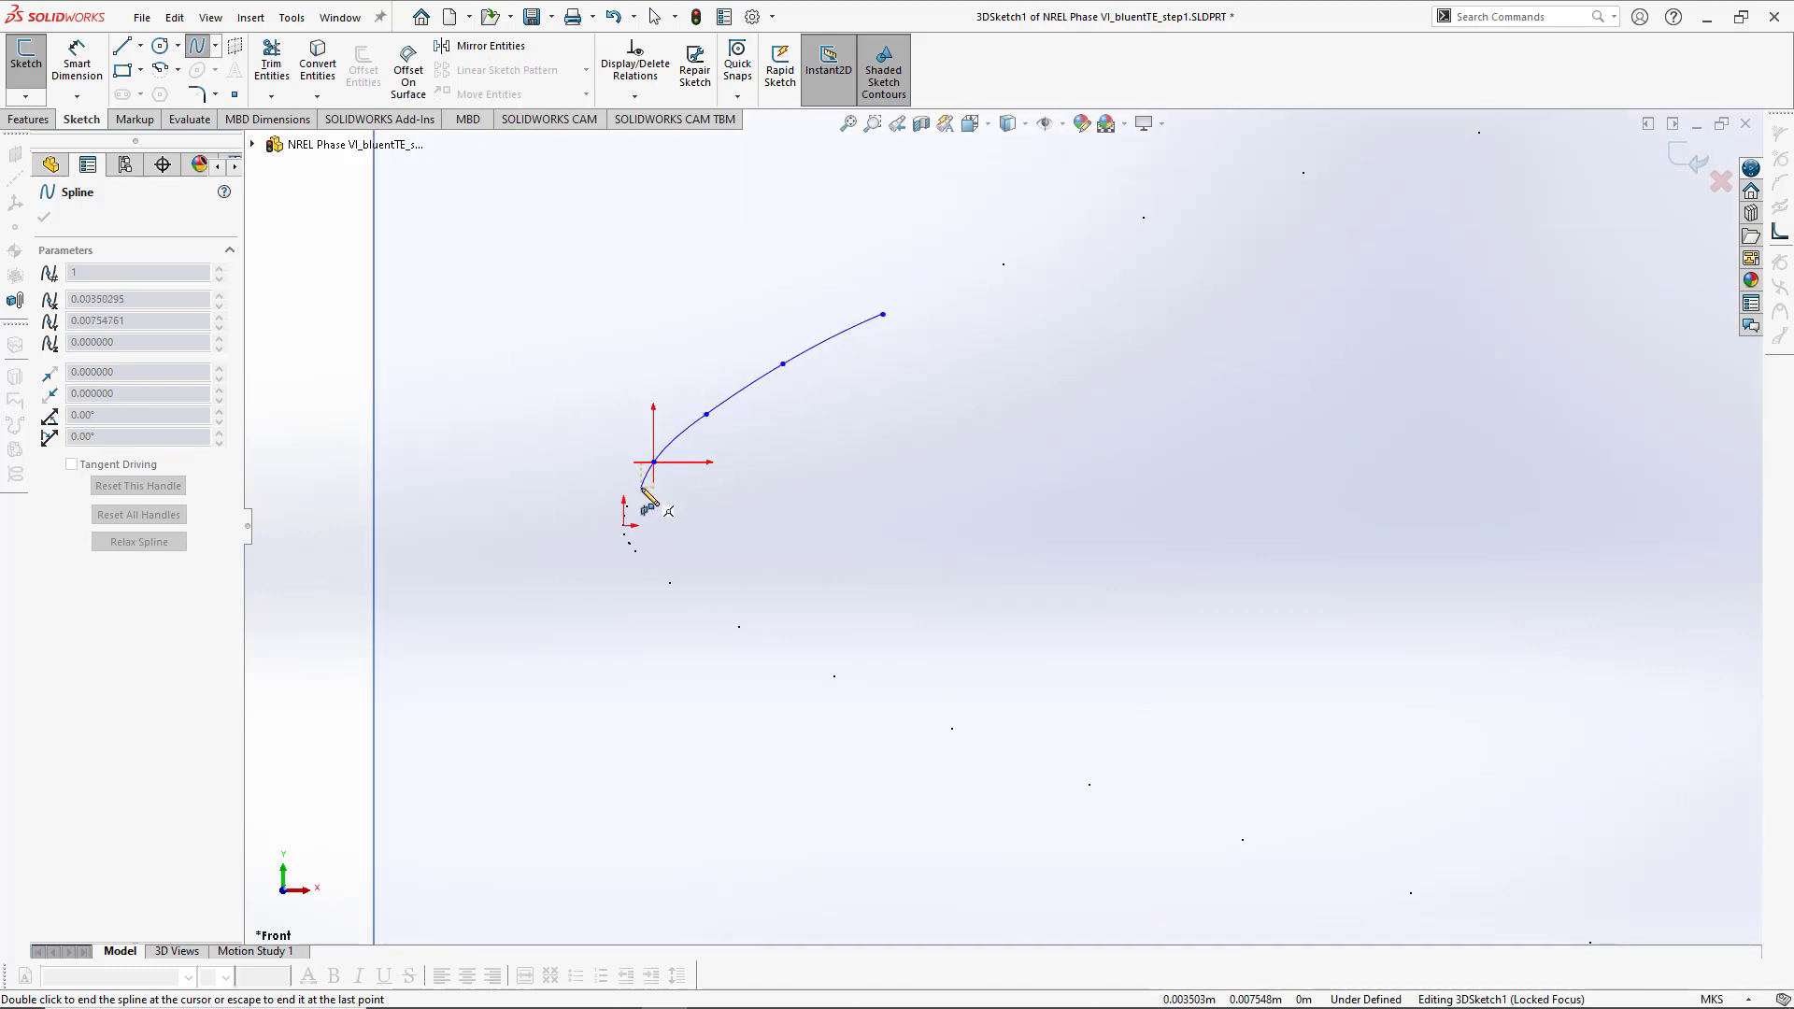
- Continue the spline around the leading-edge nose and along the lower-surface points, then end it
scroll(524, 553, down, 3)
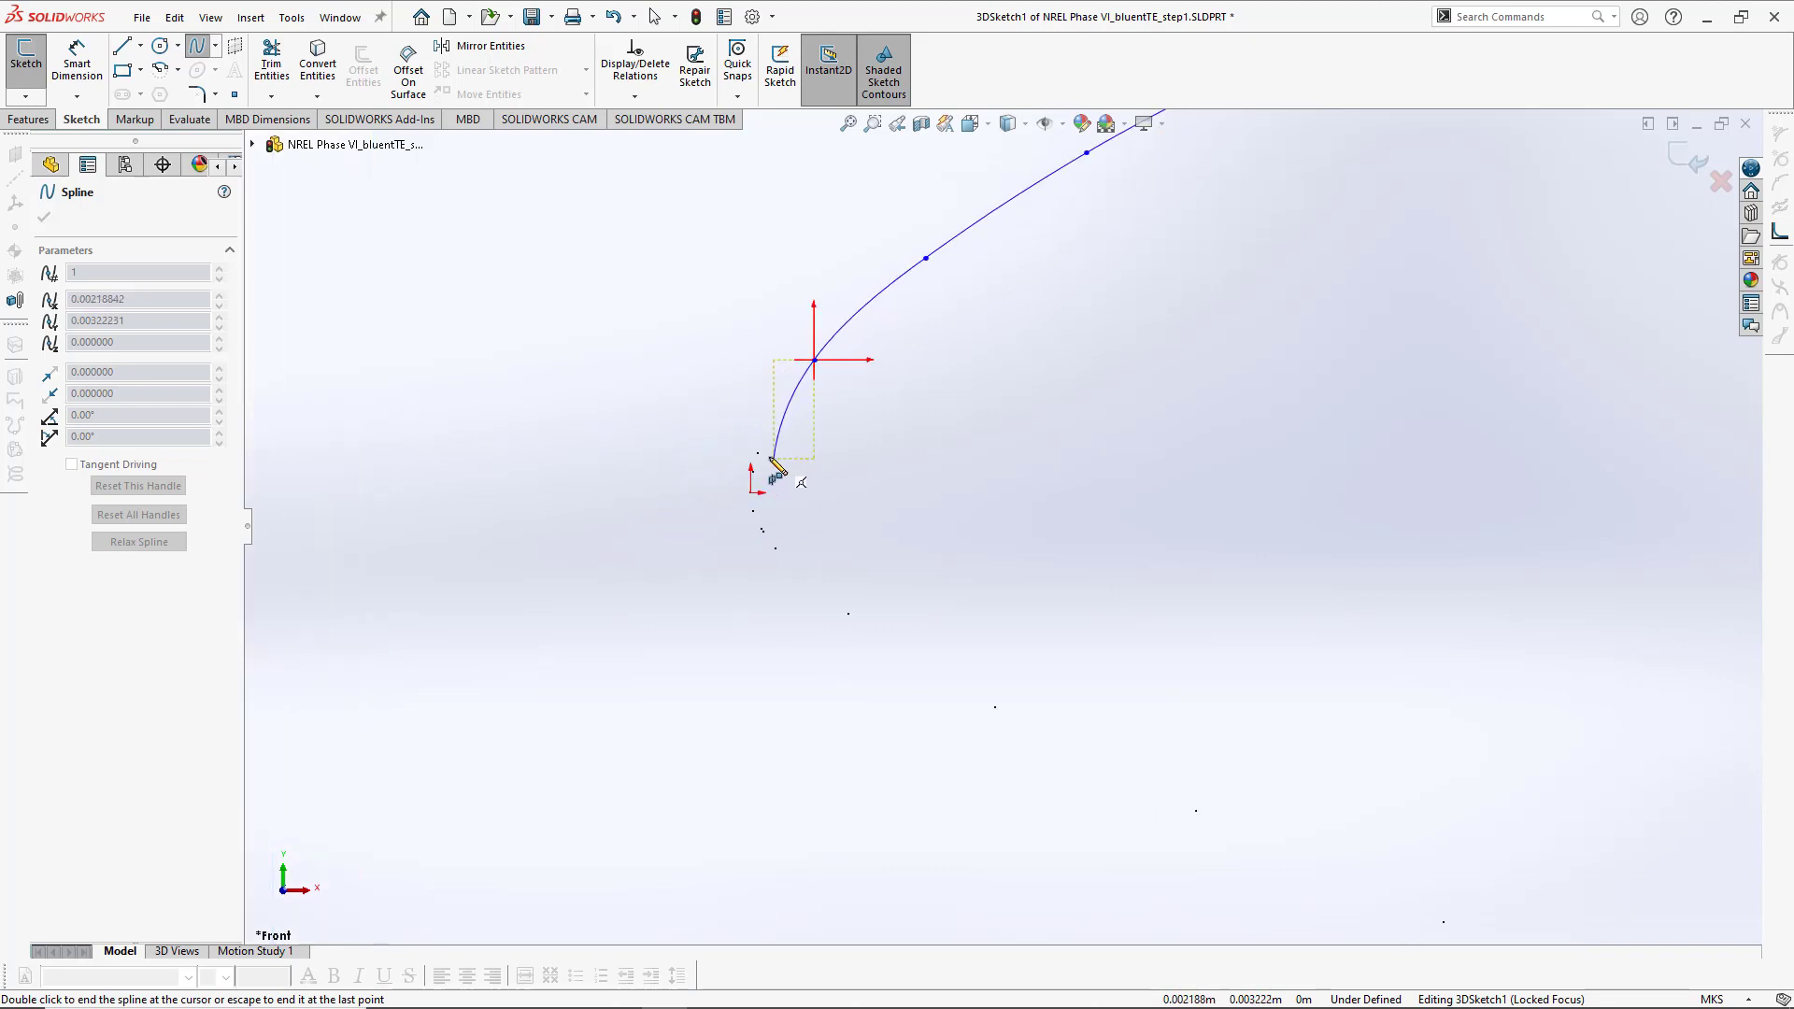
middle_drag(753, 480, 822, 517)
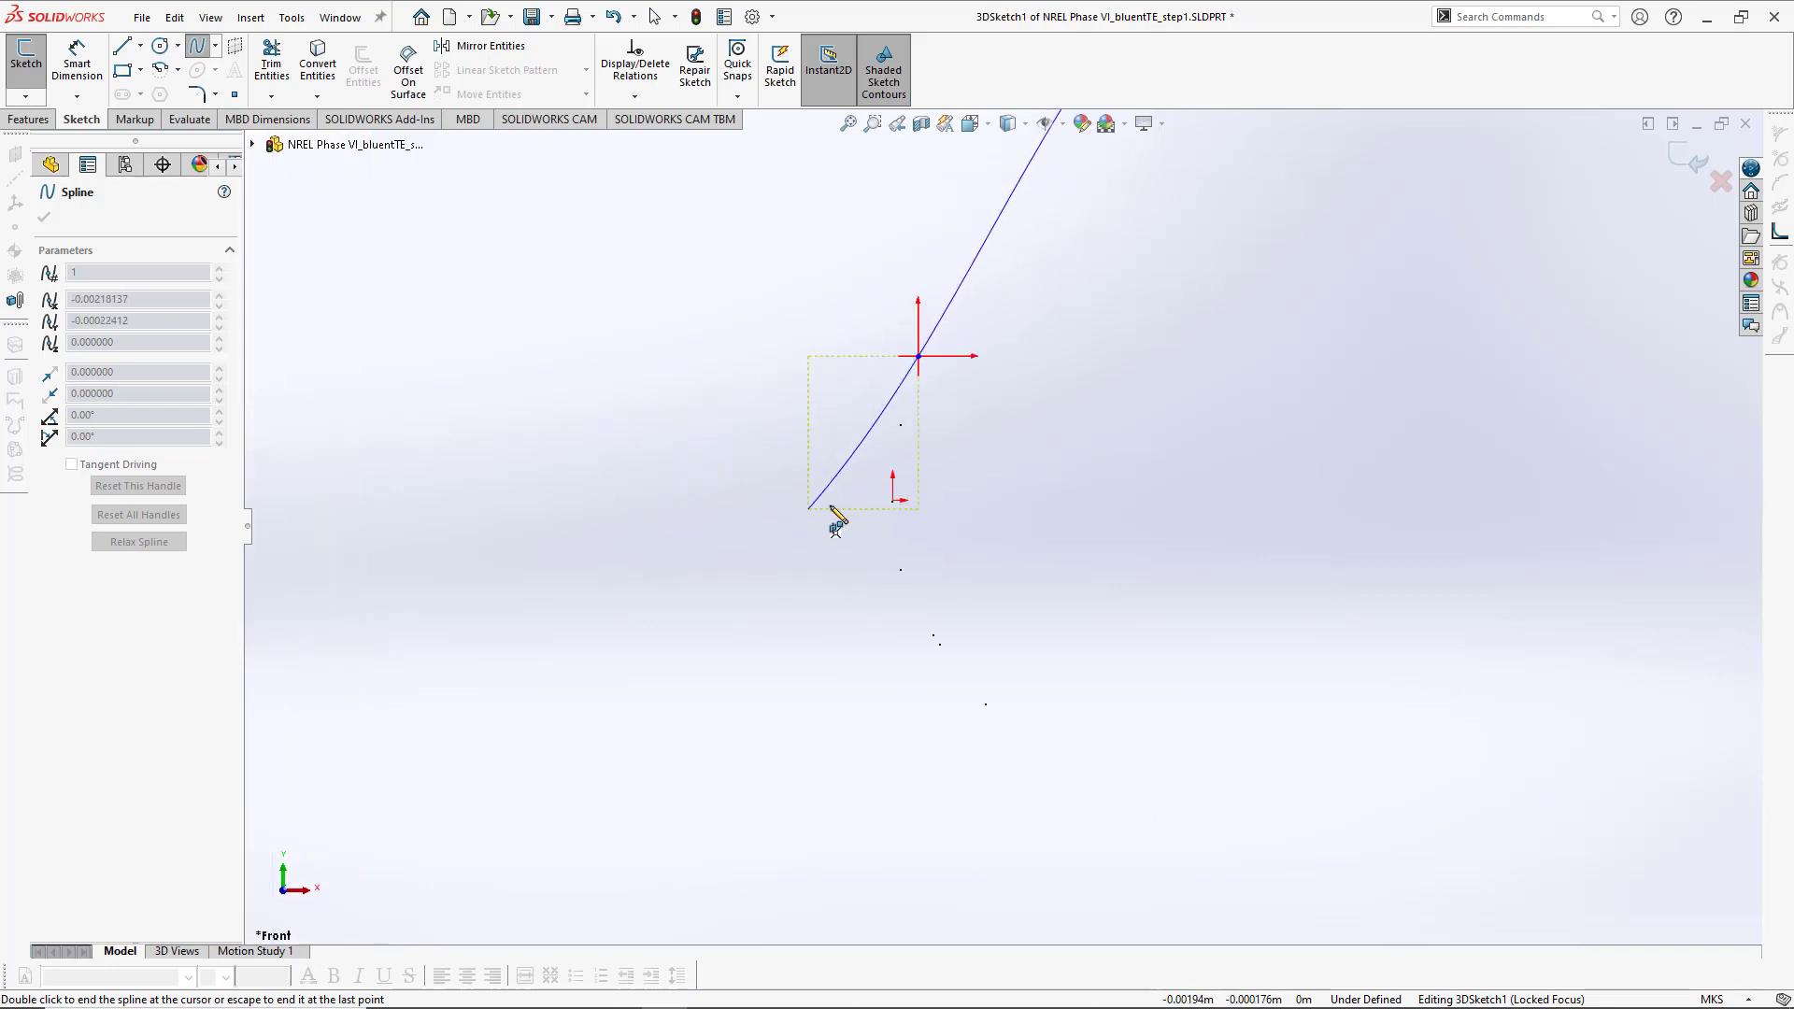
click(900, 425)
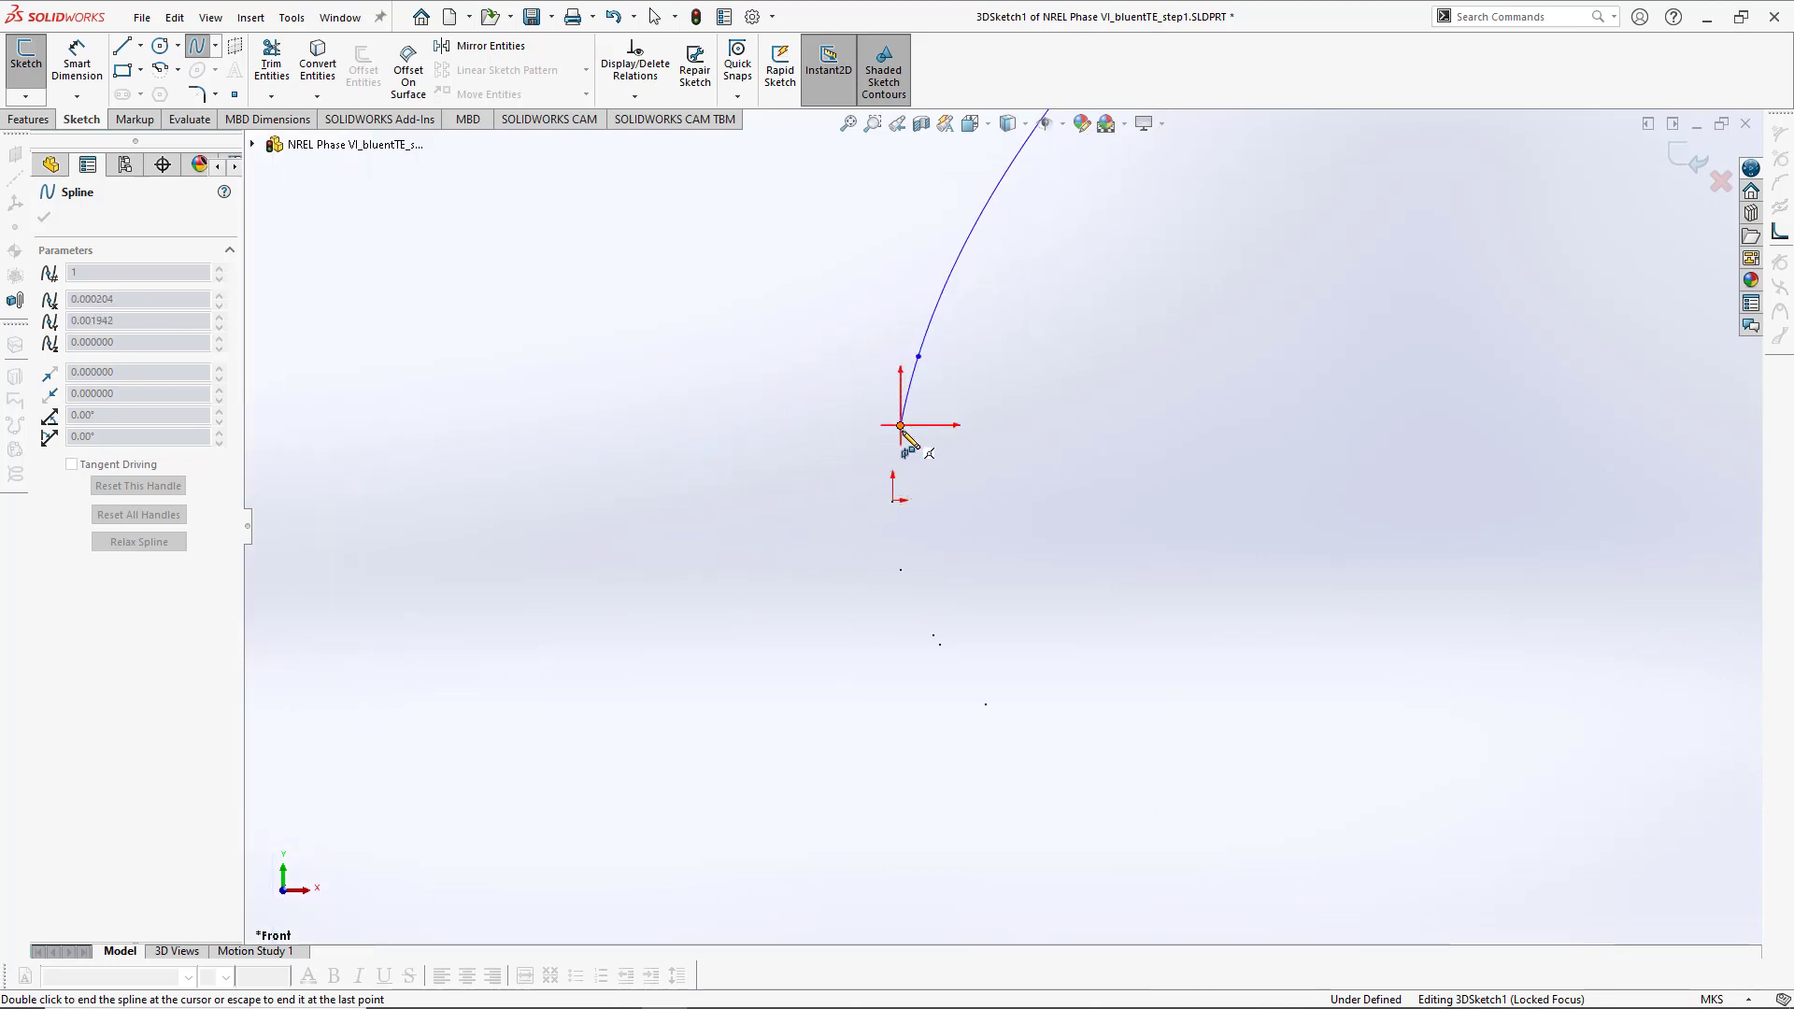
click(895, 500)
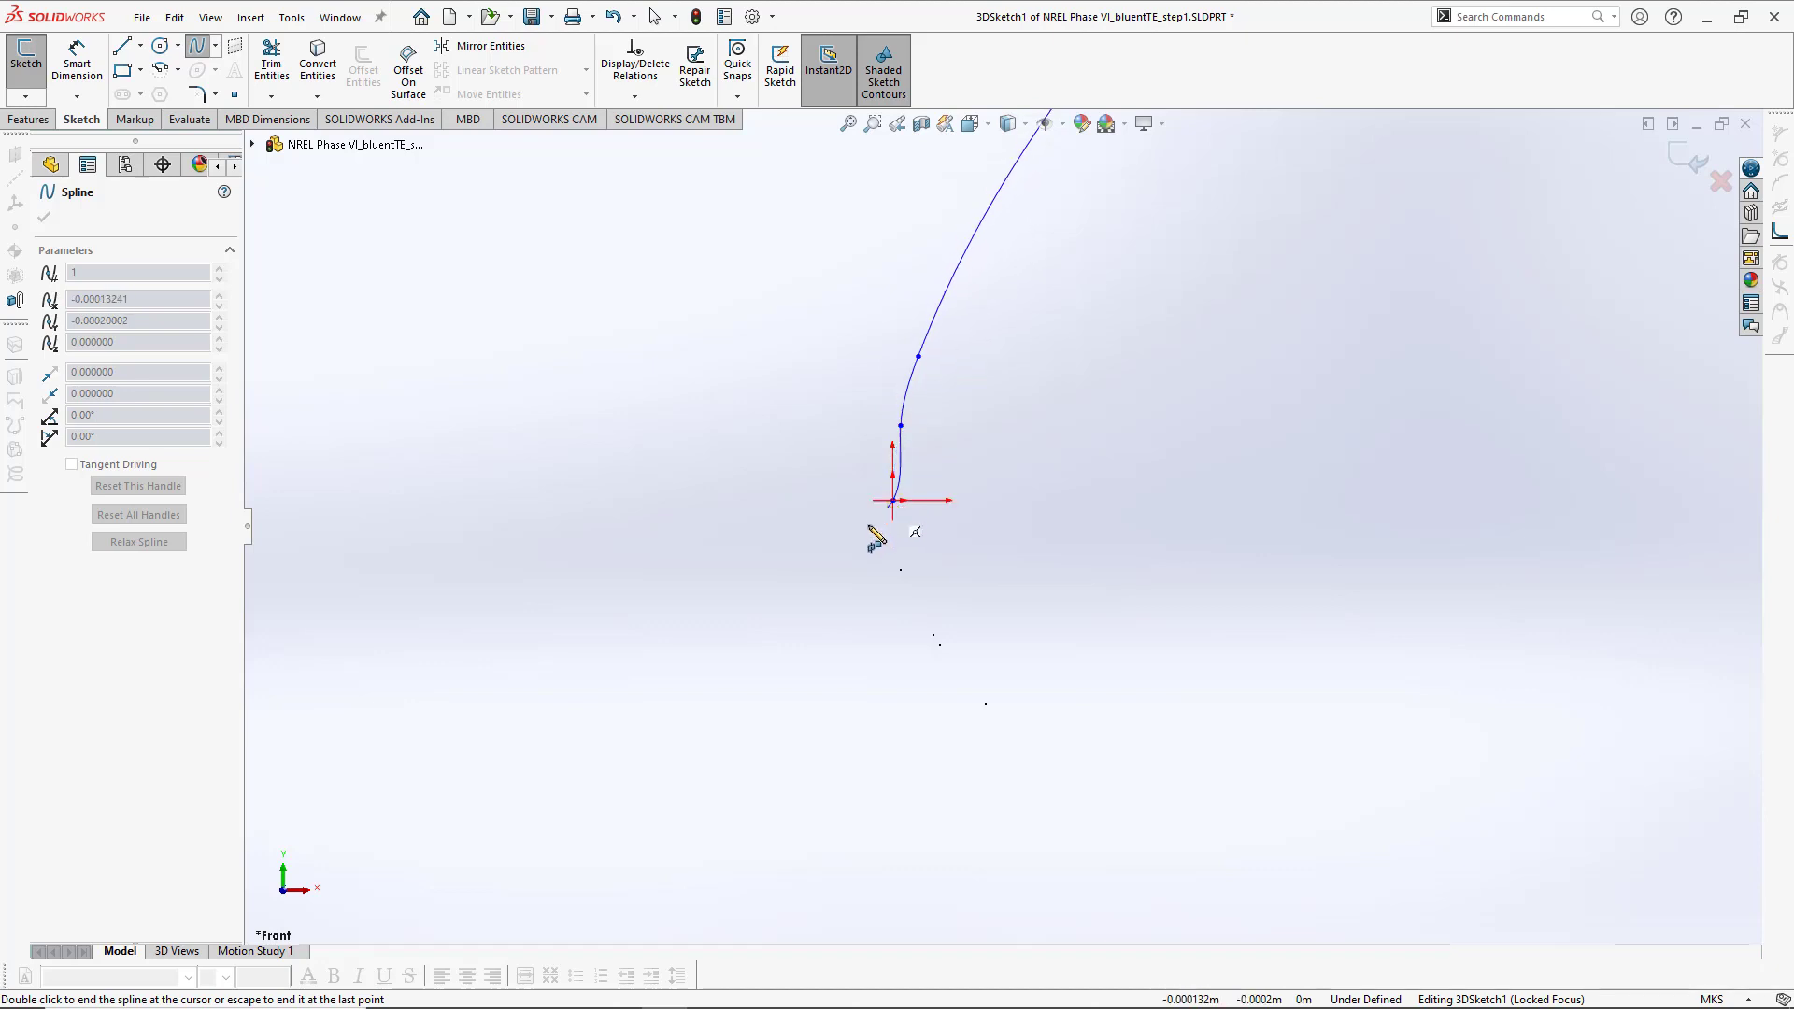
click(901, 571)
click(933, 636)
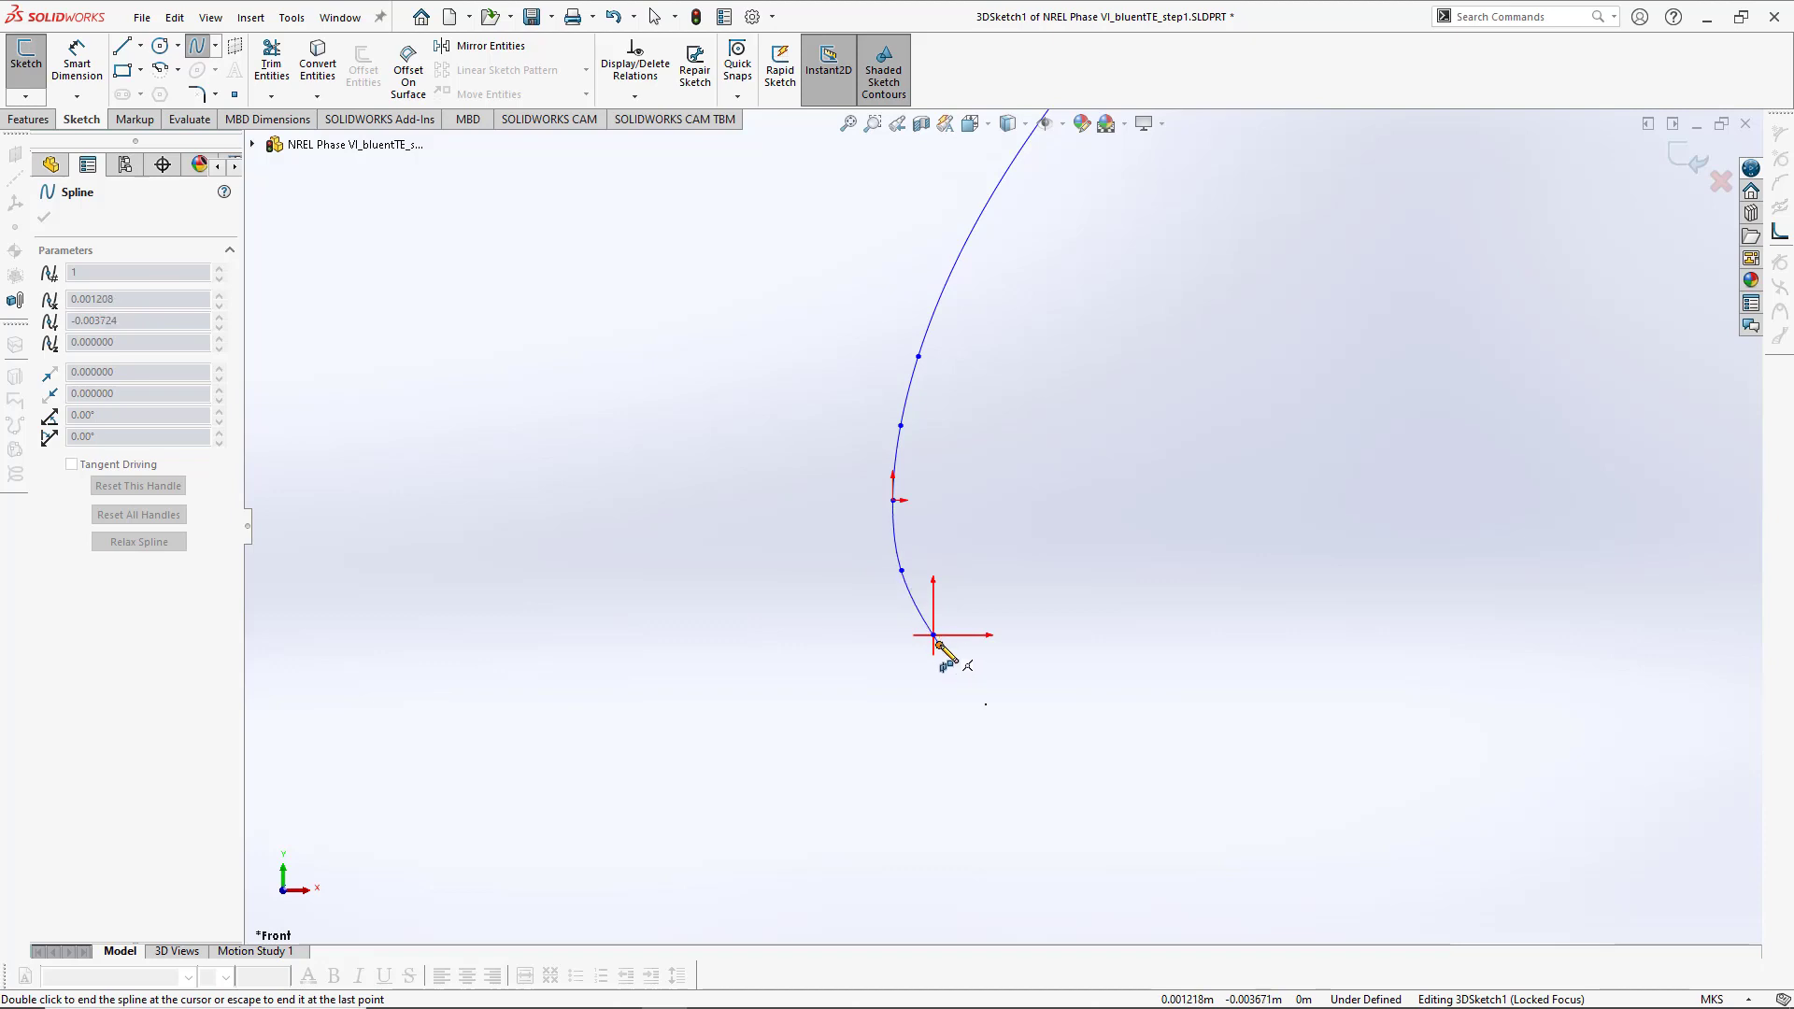
mouse_move(973, 681)
ctrl+middle_down()
mouse_move(785, 552)
mouse_move(621, 501)
ctrl+middle_up()
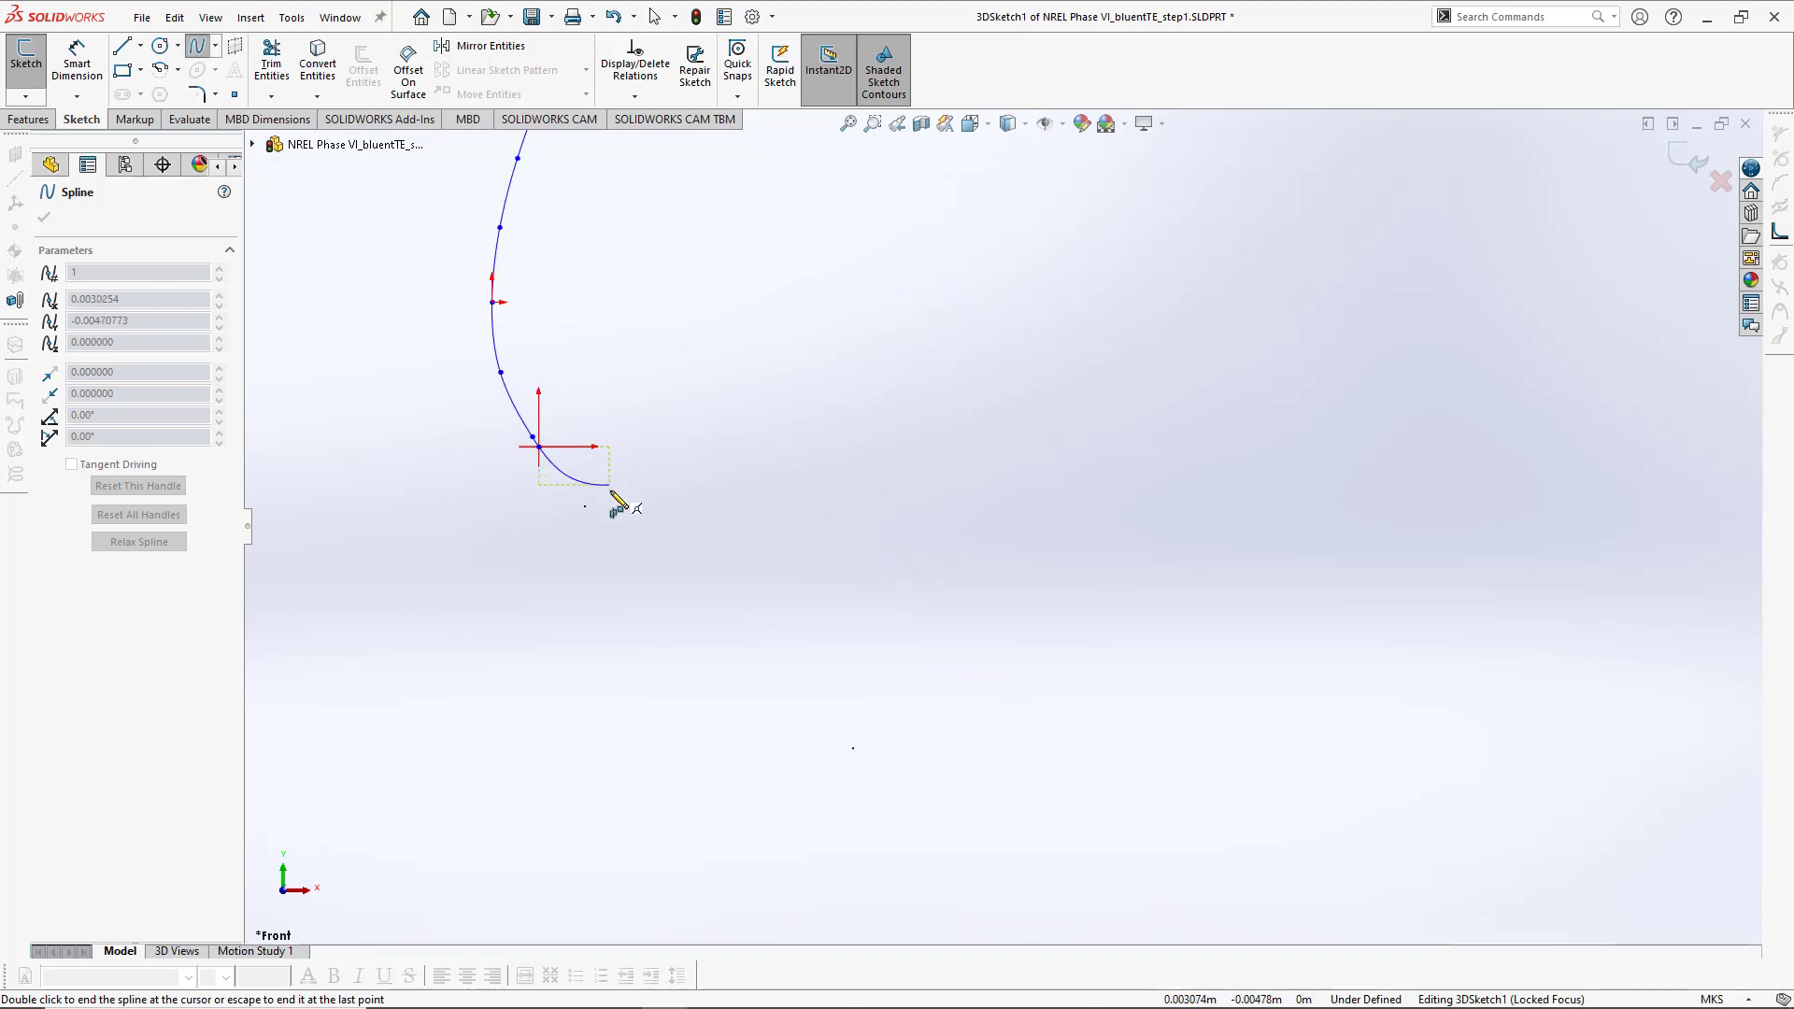
click(585, 507)
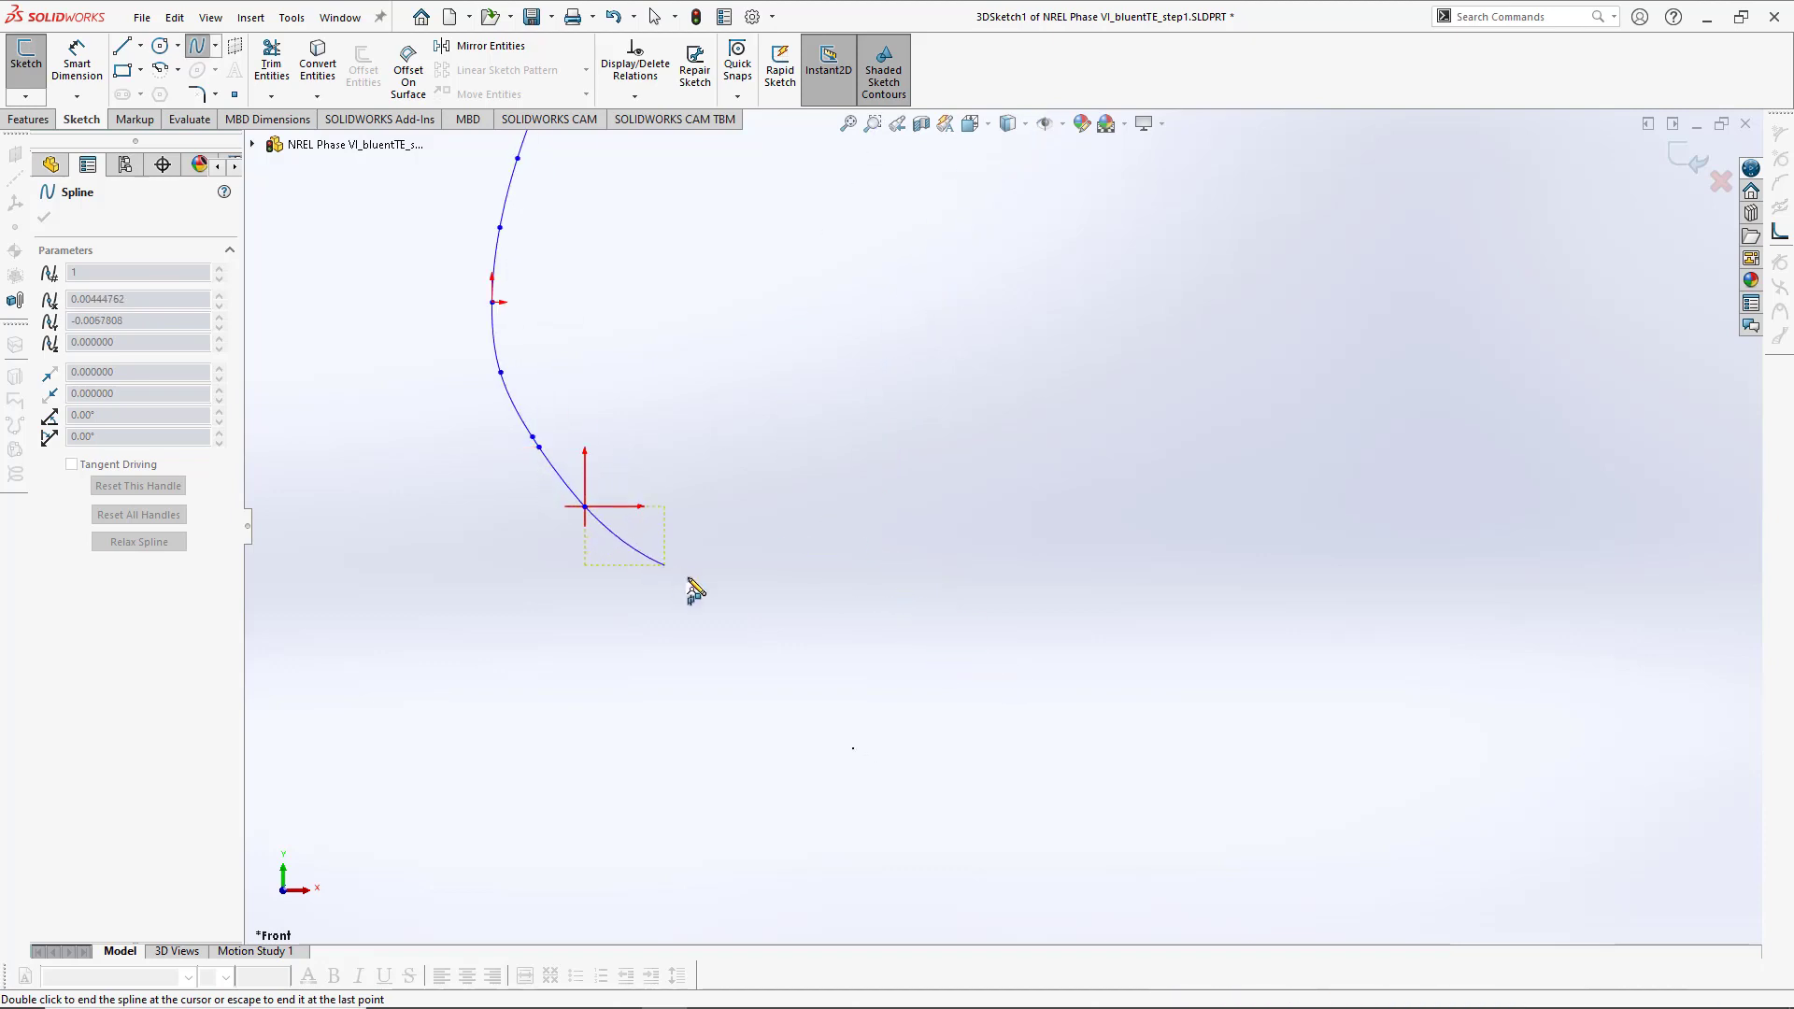
ctrl+middle_drag(822, 733, 711, 607)
click(806, 565)
scroll(935, 640, up, 3)
ctrl+middle_drag(950, 632, 705, 565)
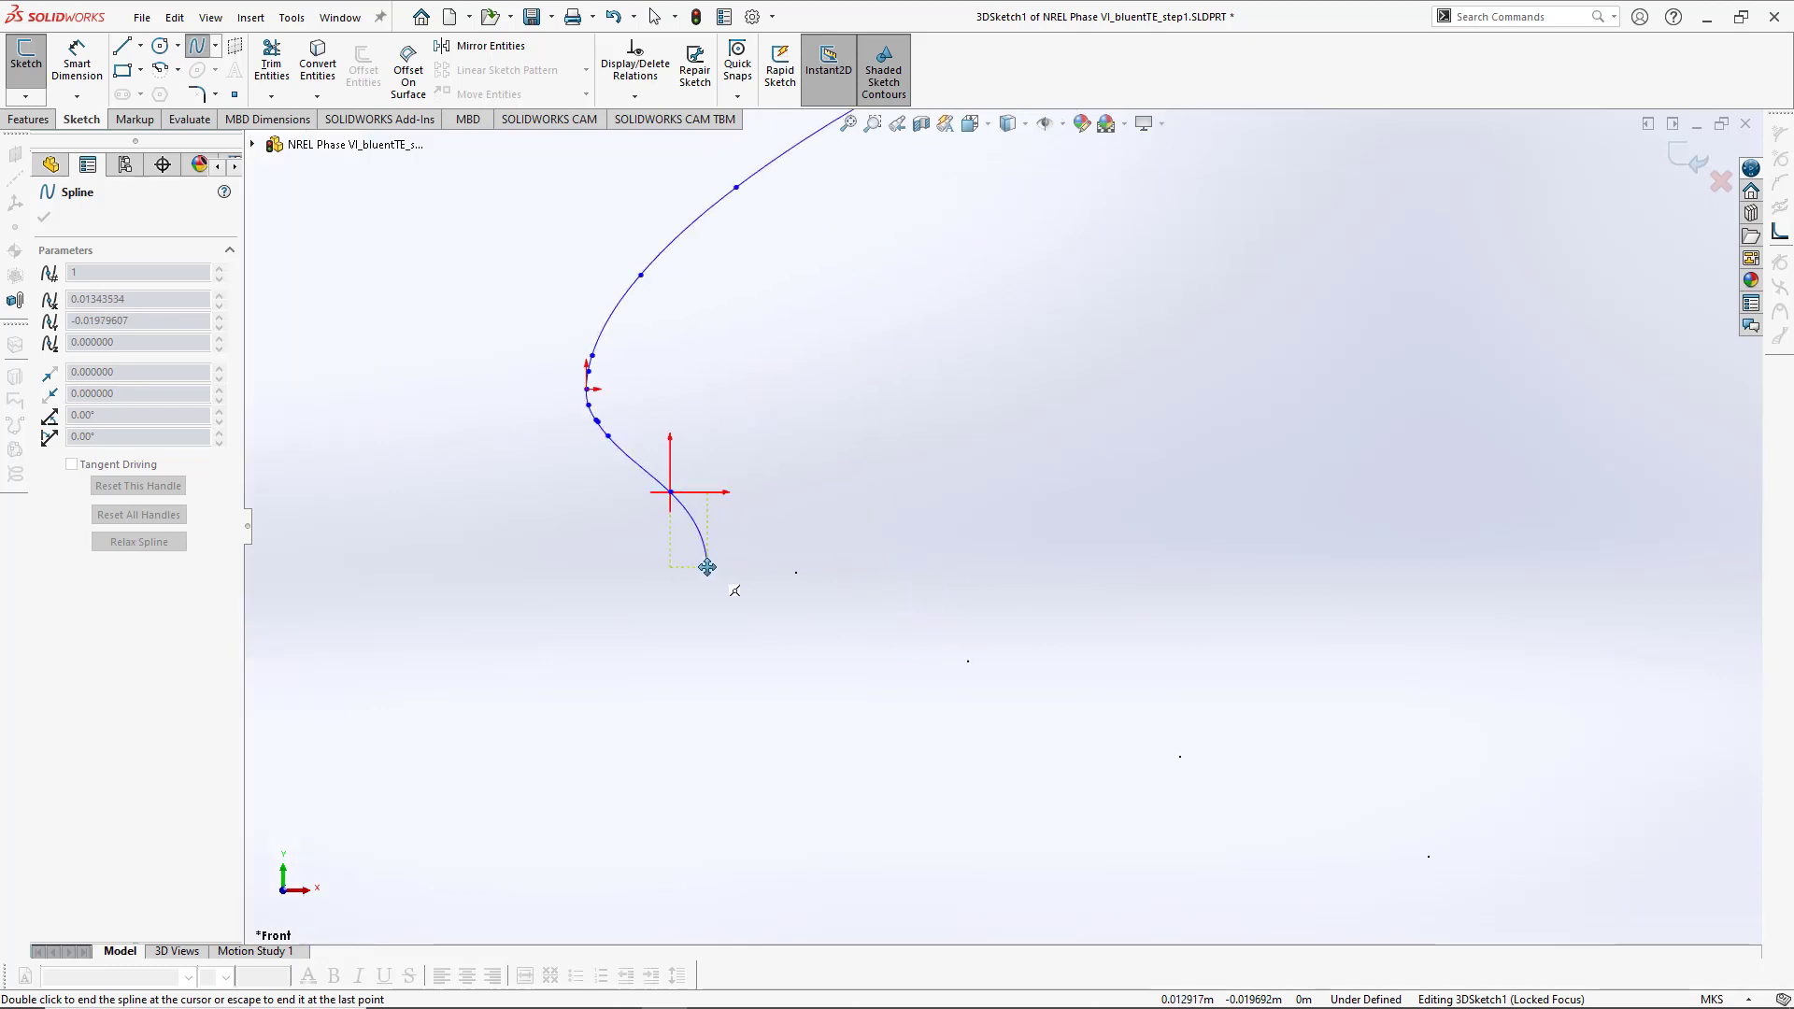
click(795, 572)
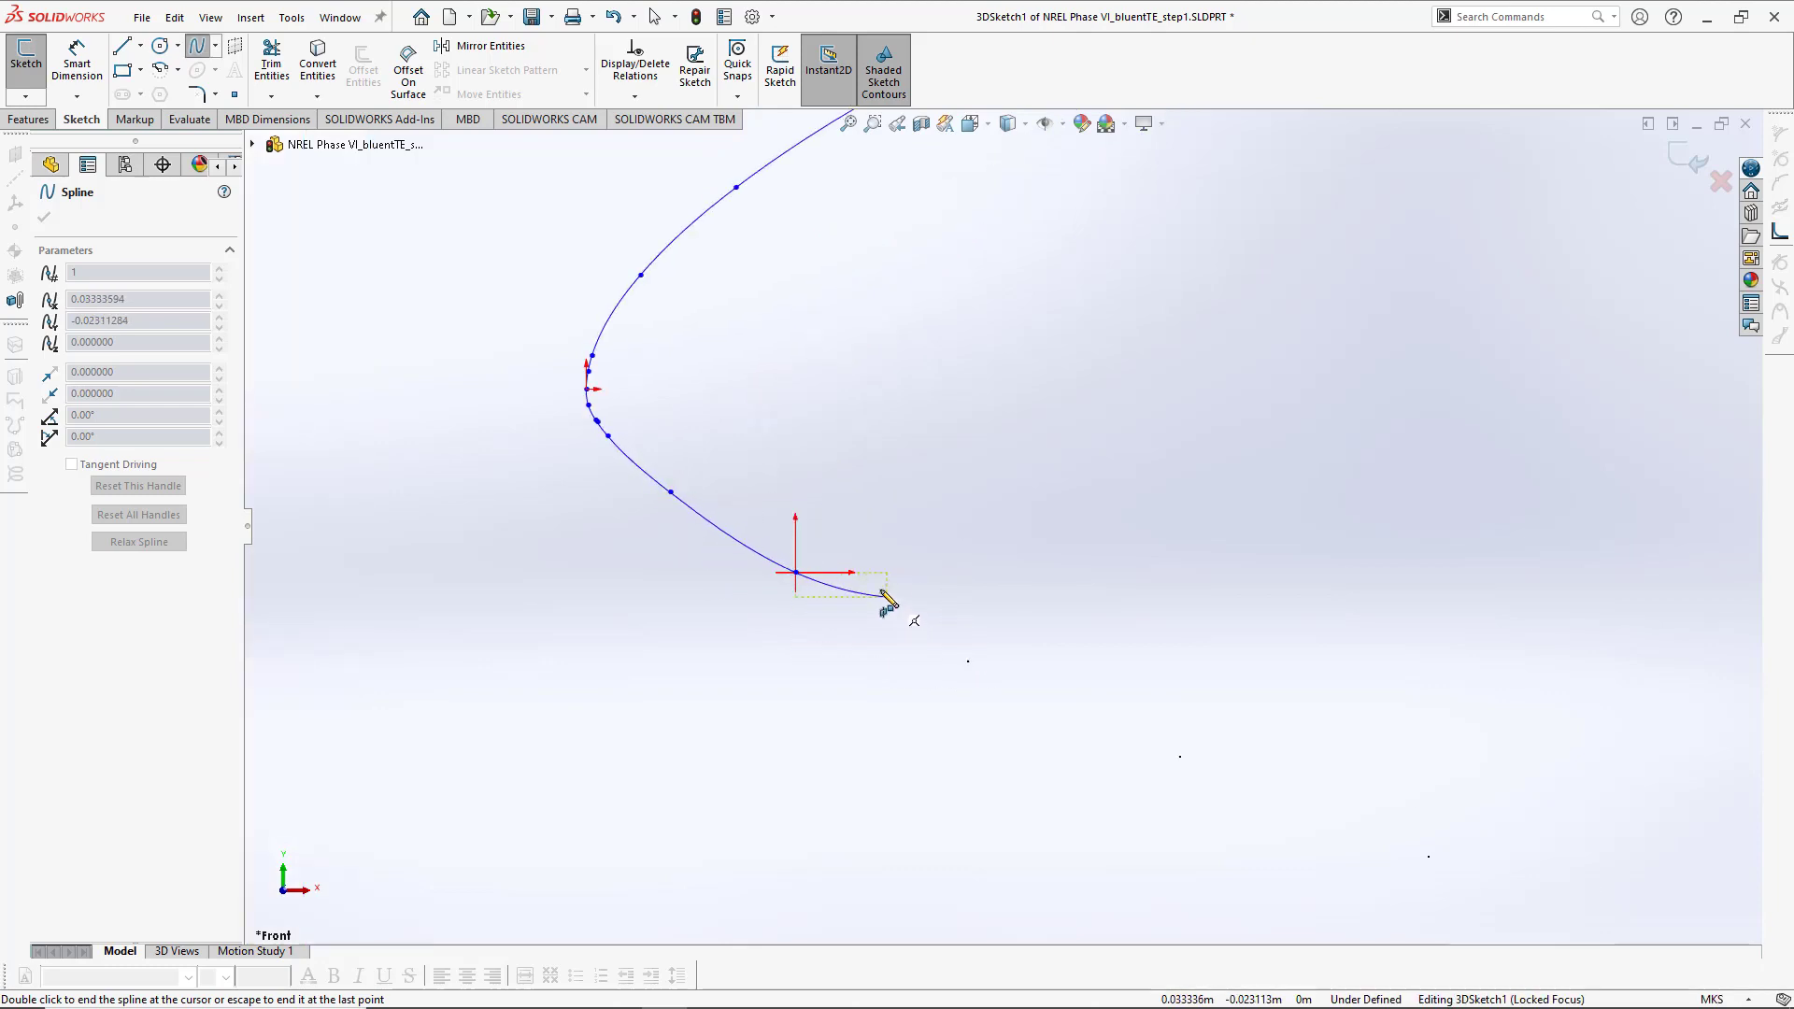
click(967, 660)
scroll(911, 687, up, 2)
scroll(1009, 709, up, 1)
click(1027, 661)
click(1170, 718)
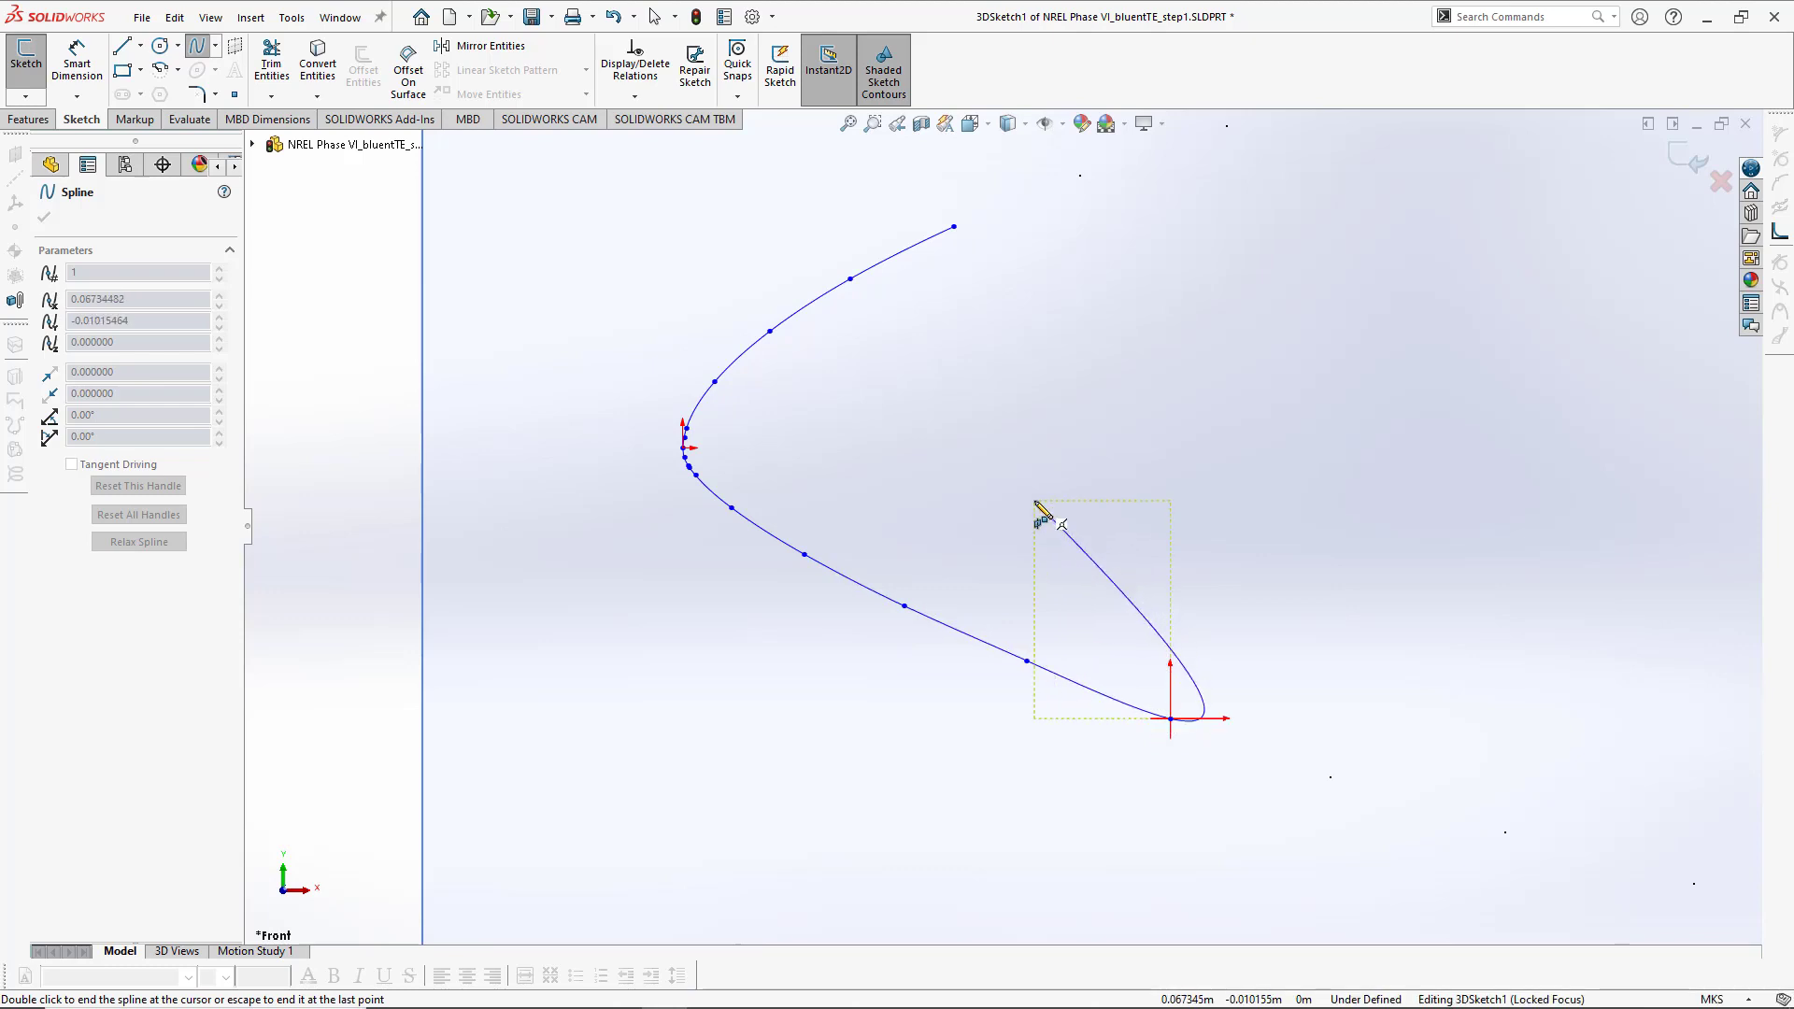
key(Escape)
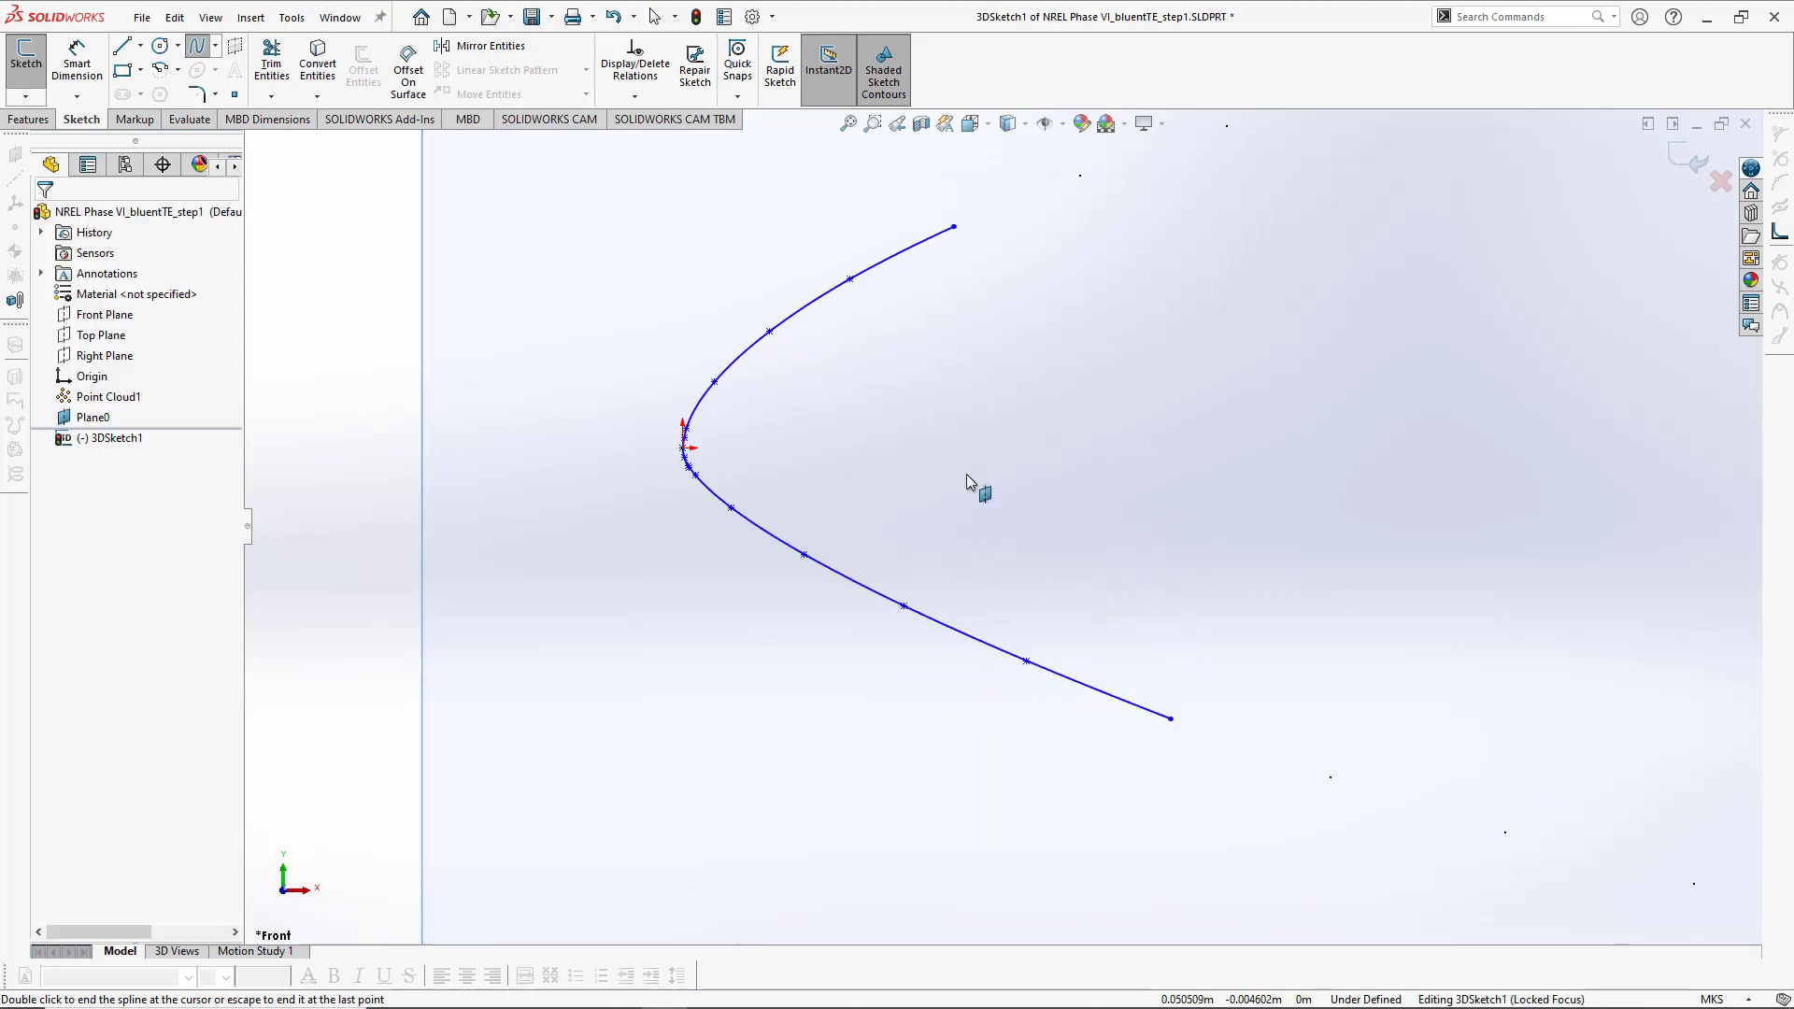
- Draw a vertical line from the spline's upper end down across its lower branch
scroll(966, 494, up, 5)
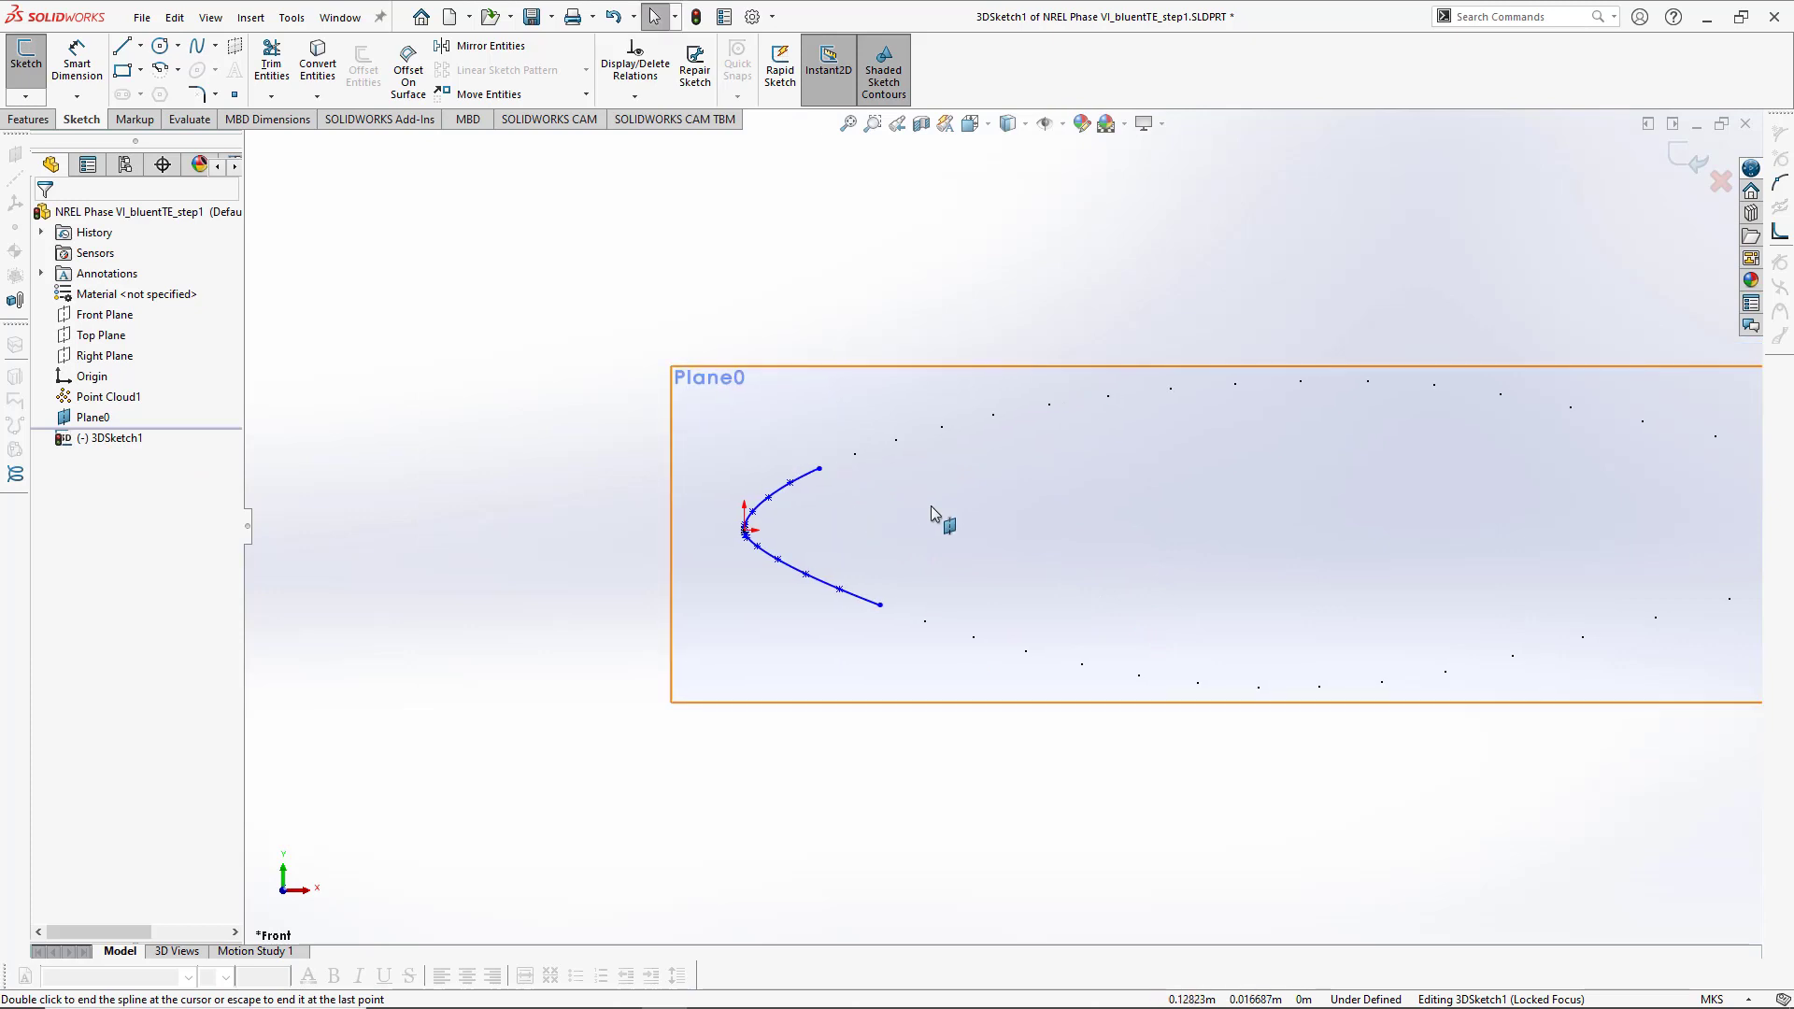
click(121, 45)
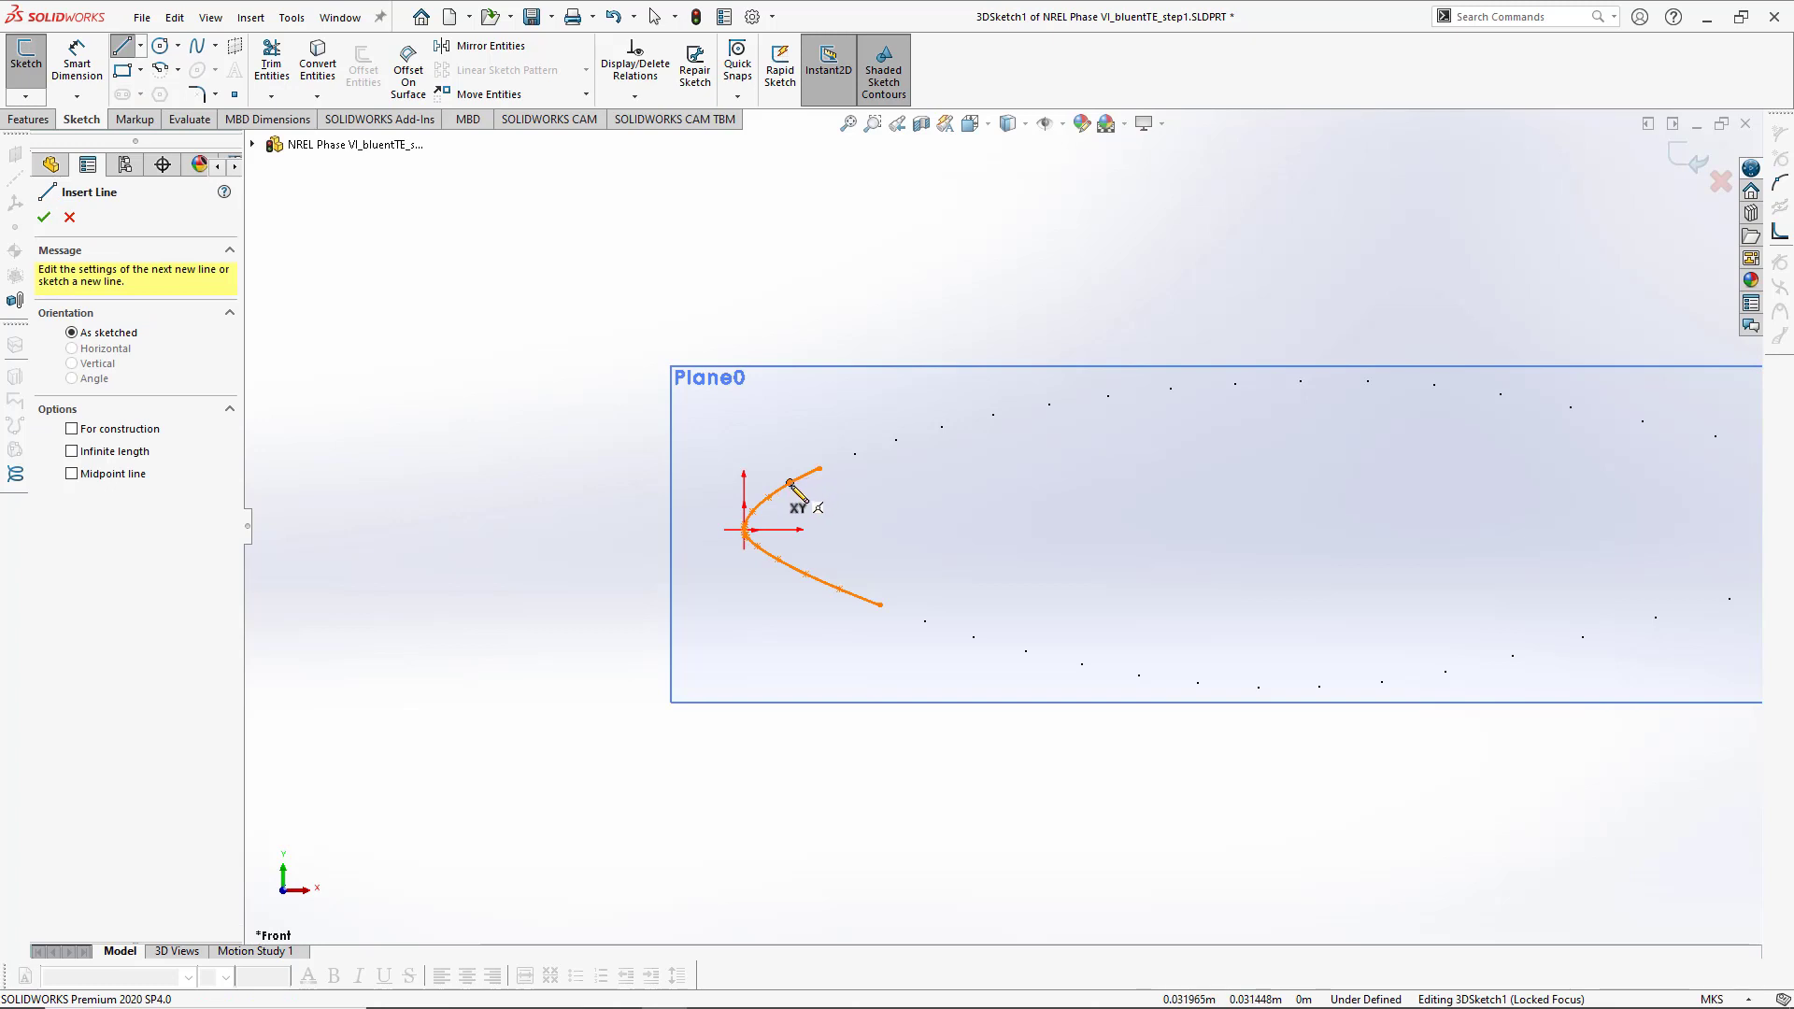
scroll(930, 515, up, 3)
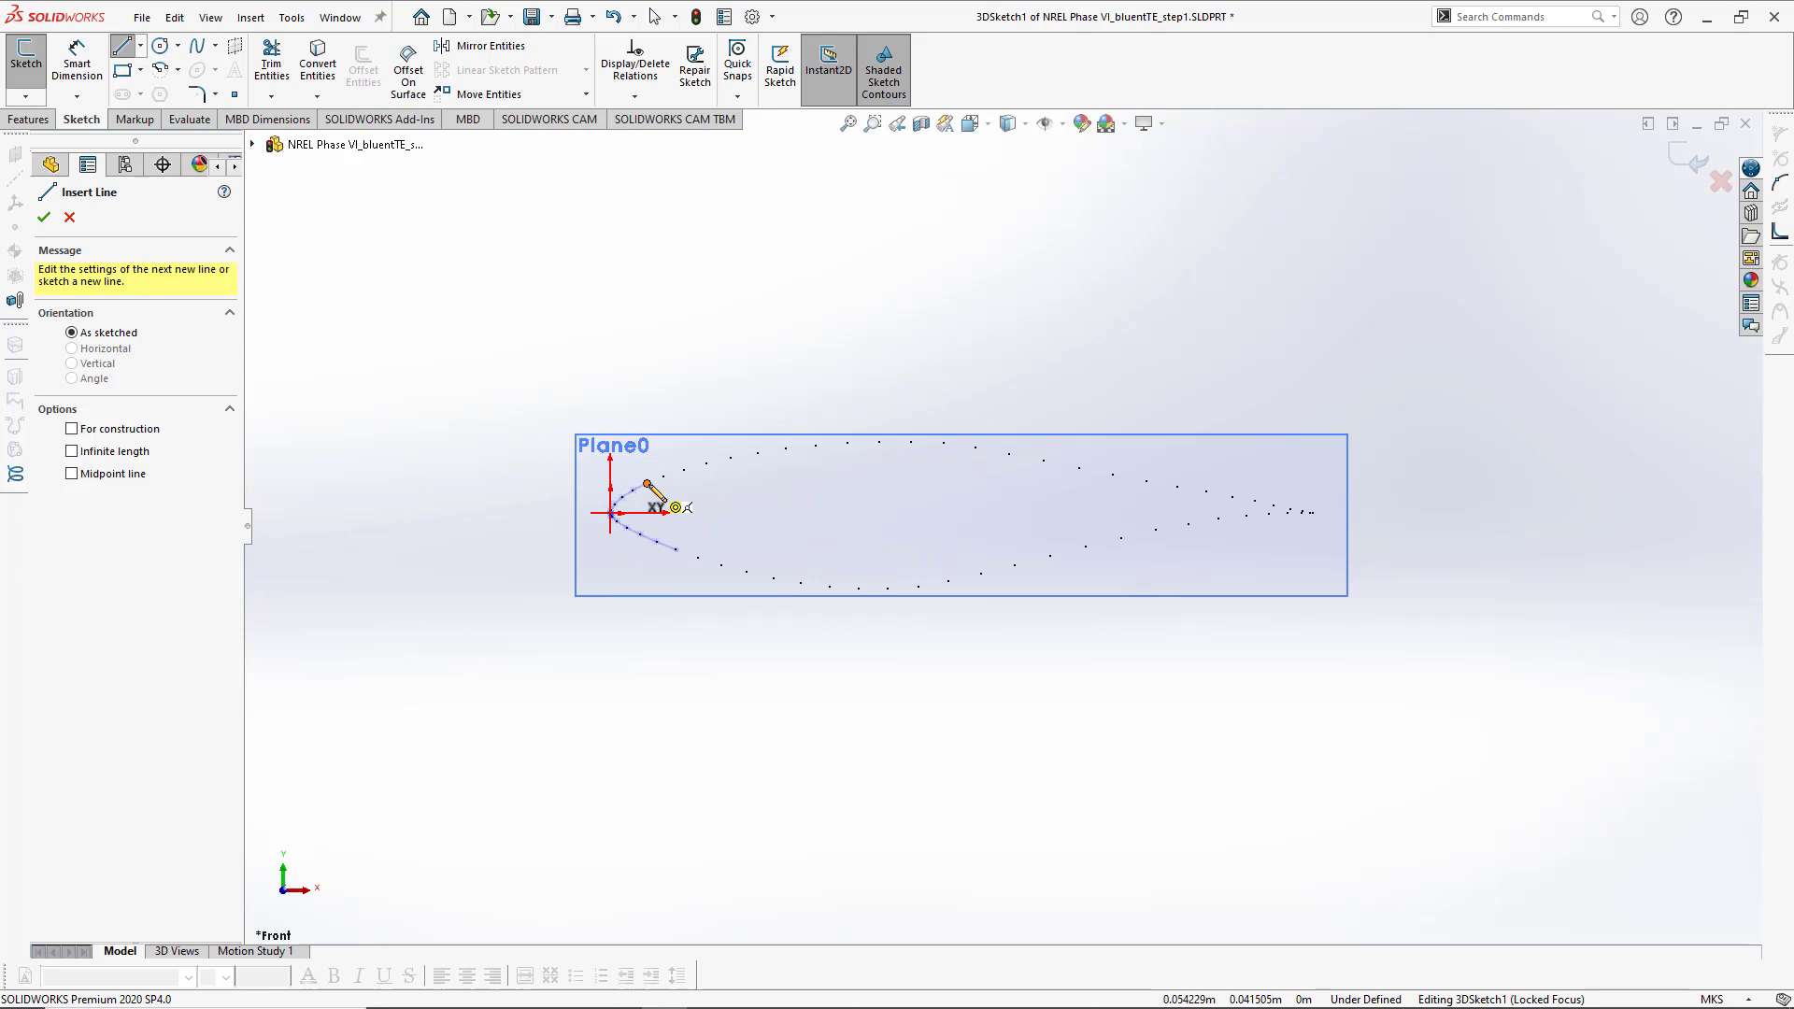
click(648, 484)
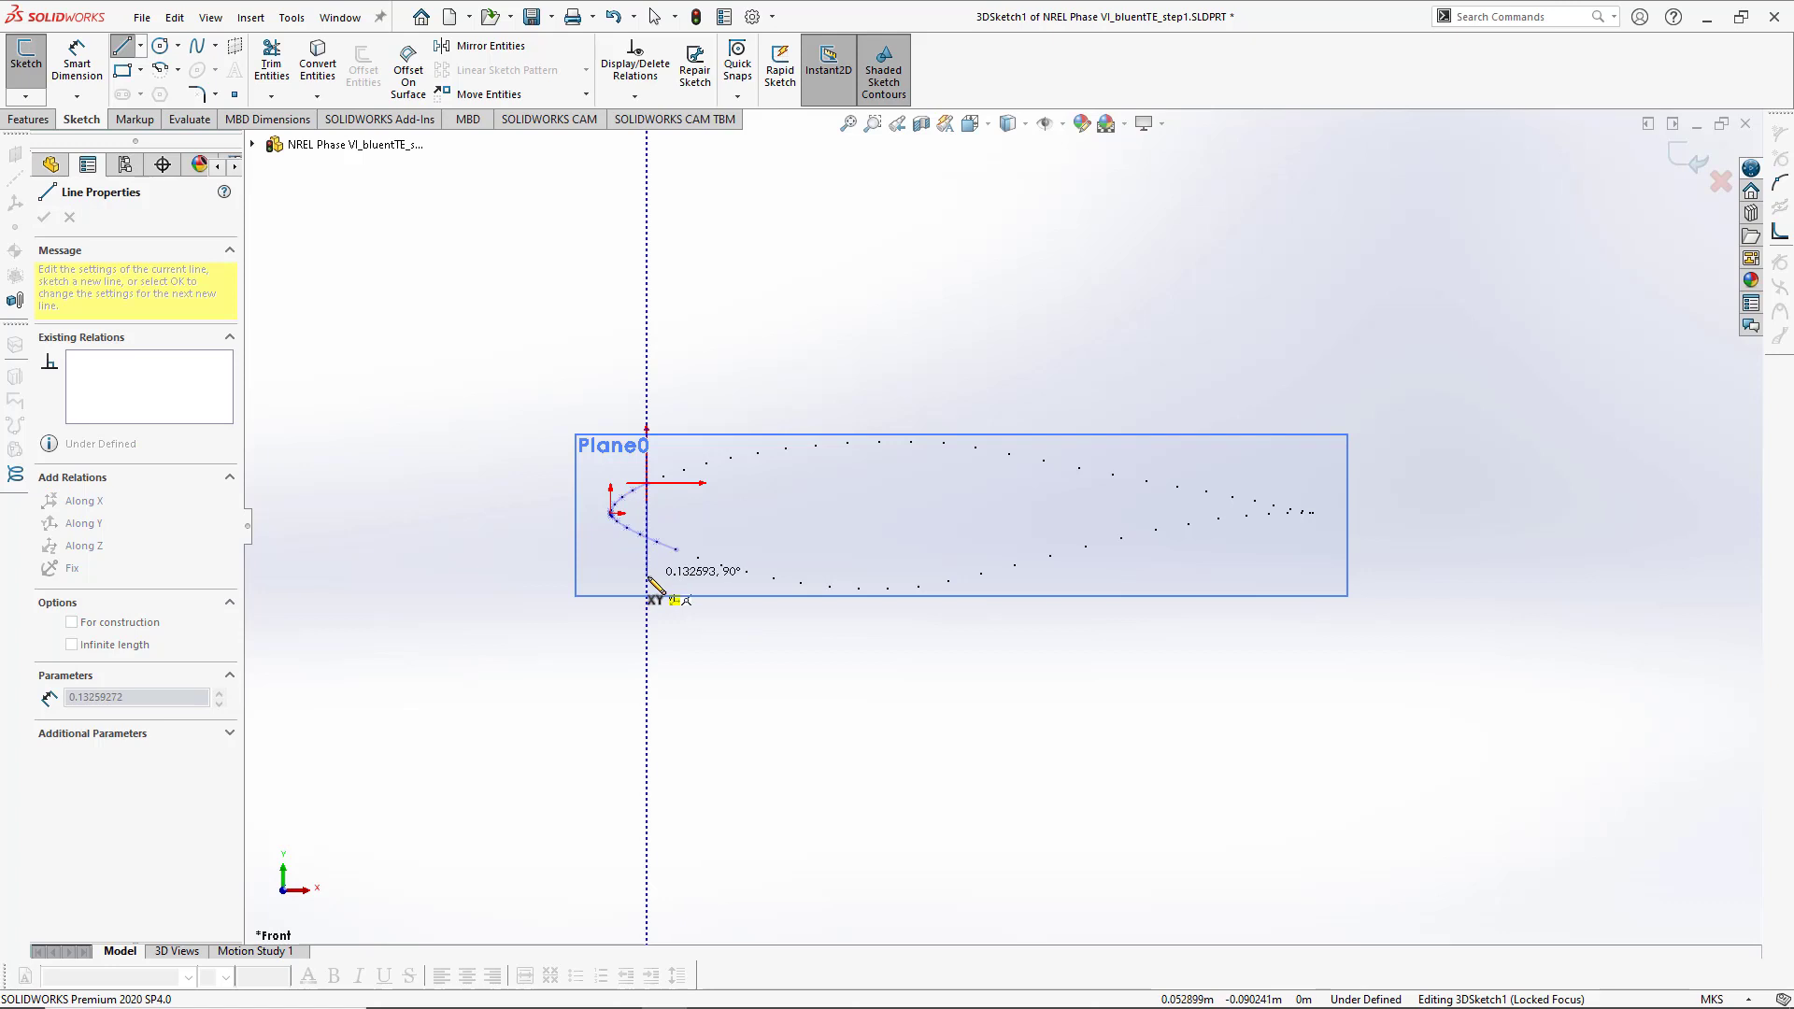
click(646, 576)
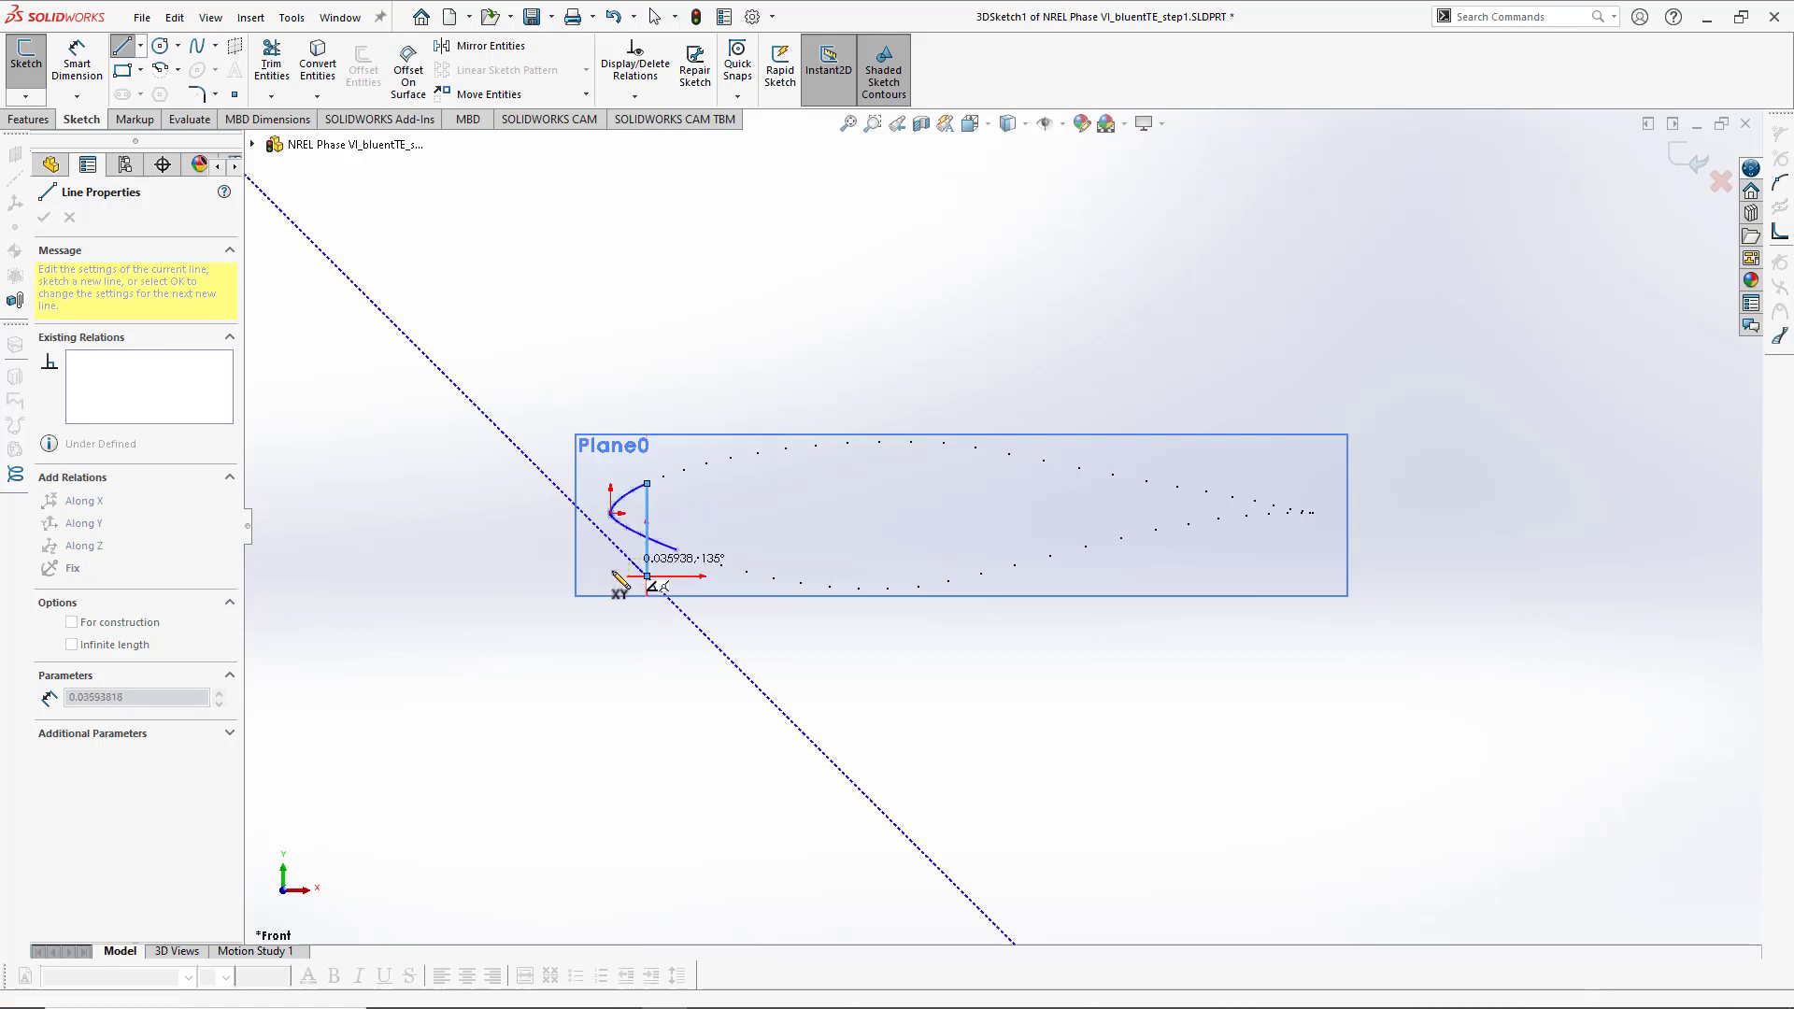
key(Escape)
key(Escape)
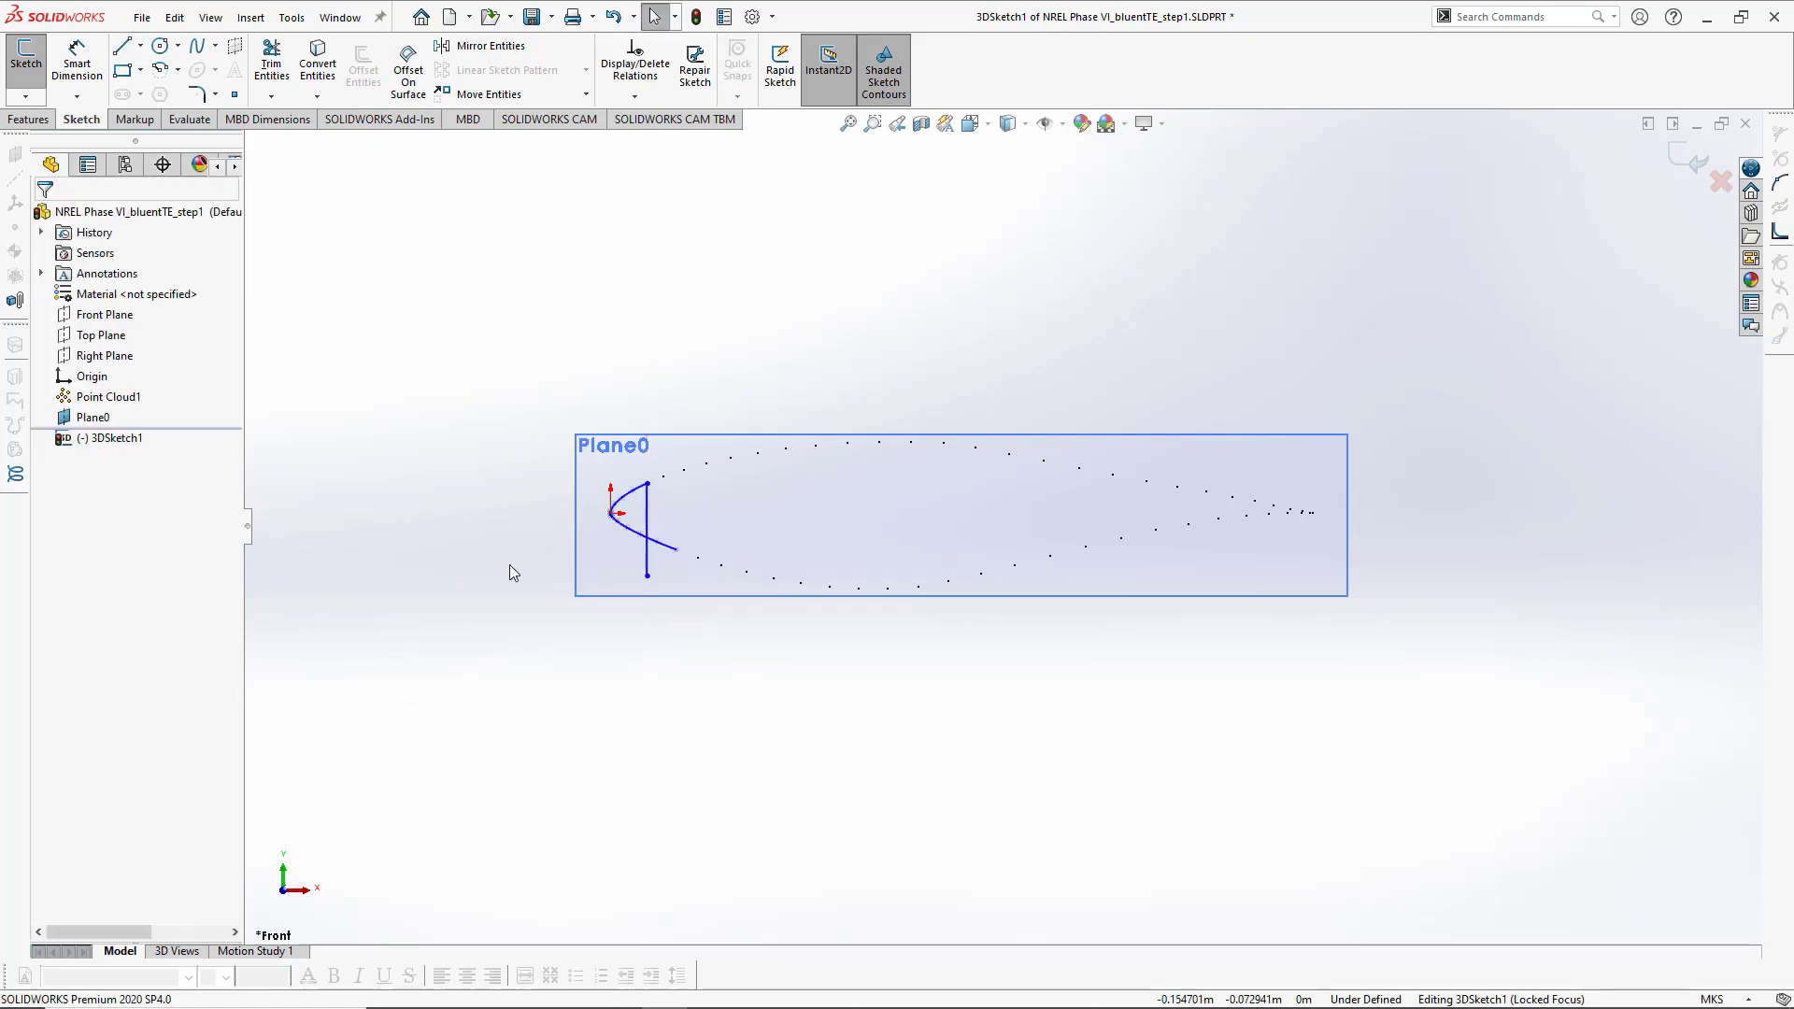
- Trim the leading-edge spline's lower tail at the vertical line, then trim away the vertical line itself
ctrl+middle_drag(617, 575, 567, 613)
scroll(703, 565, down, 4)
ctrl+middle_drag(683, 559, 715, 560)
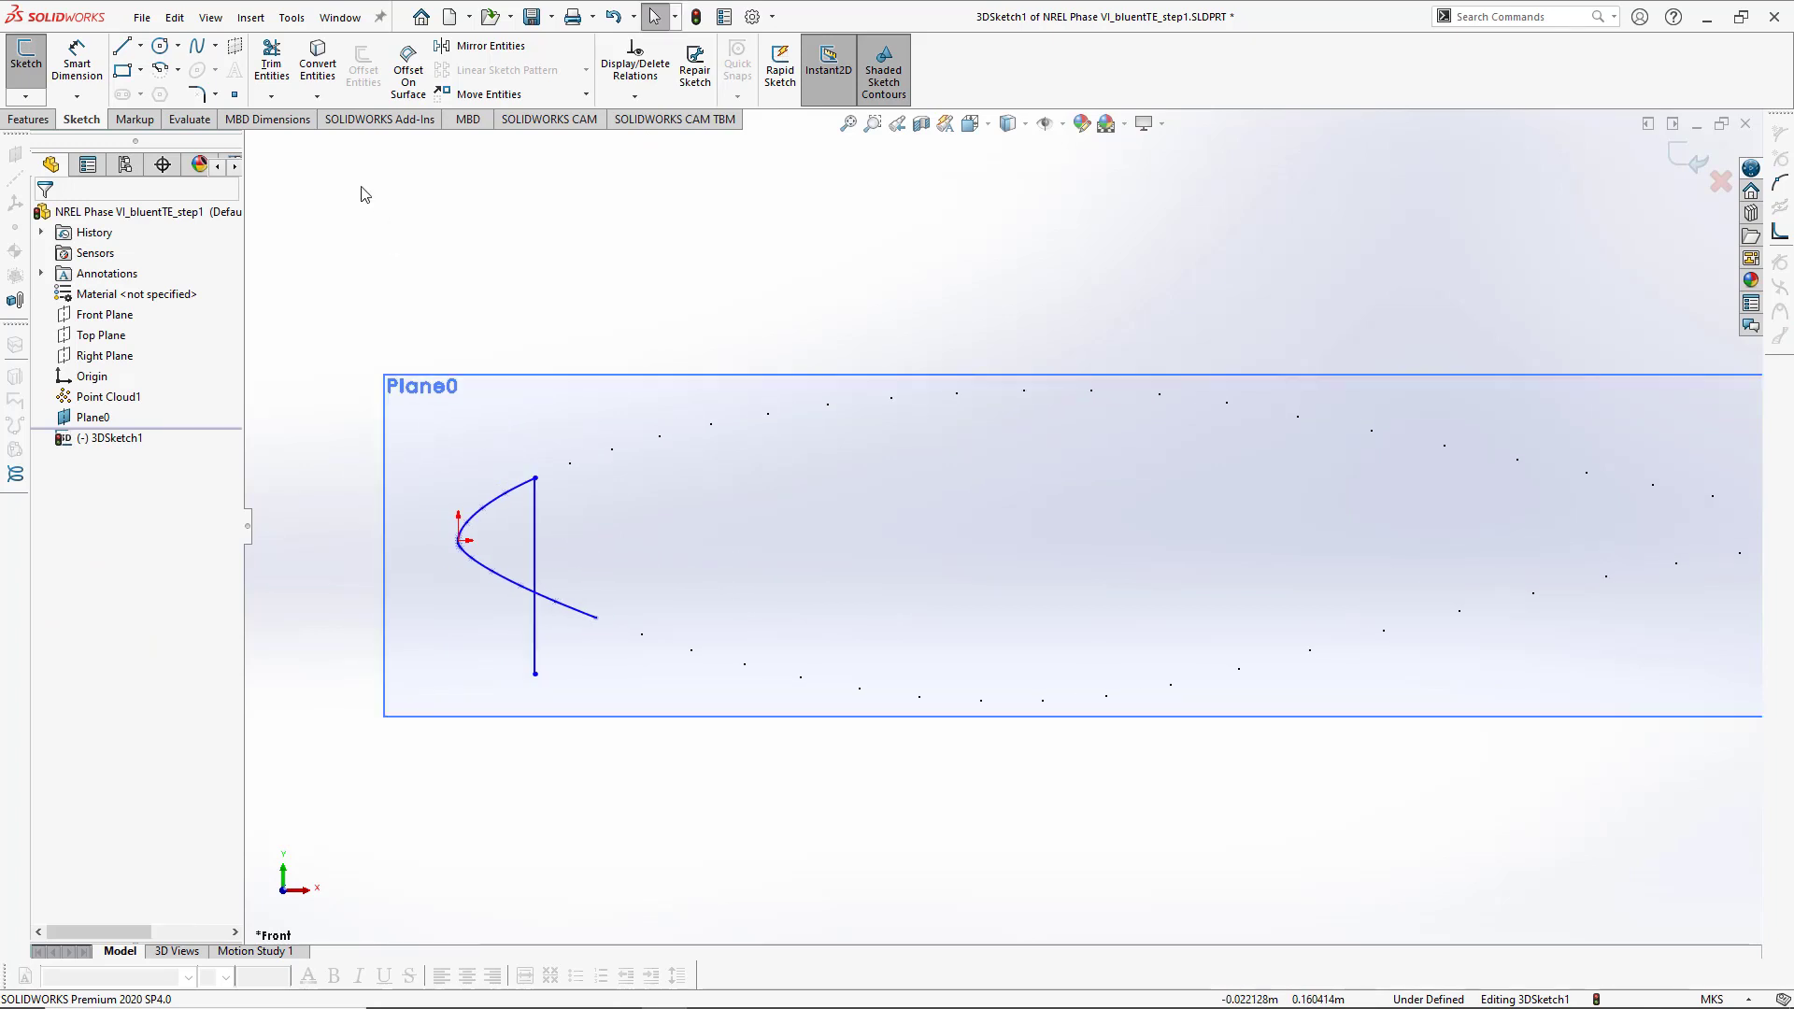
click(279, 67)
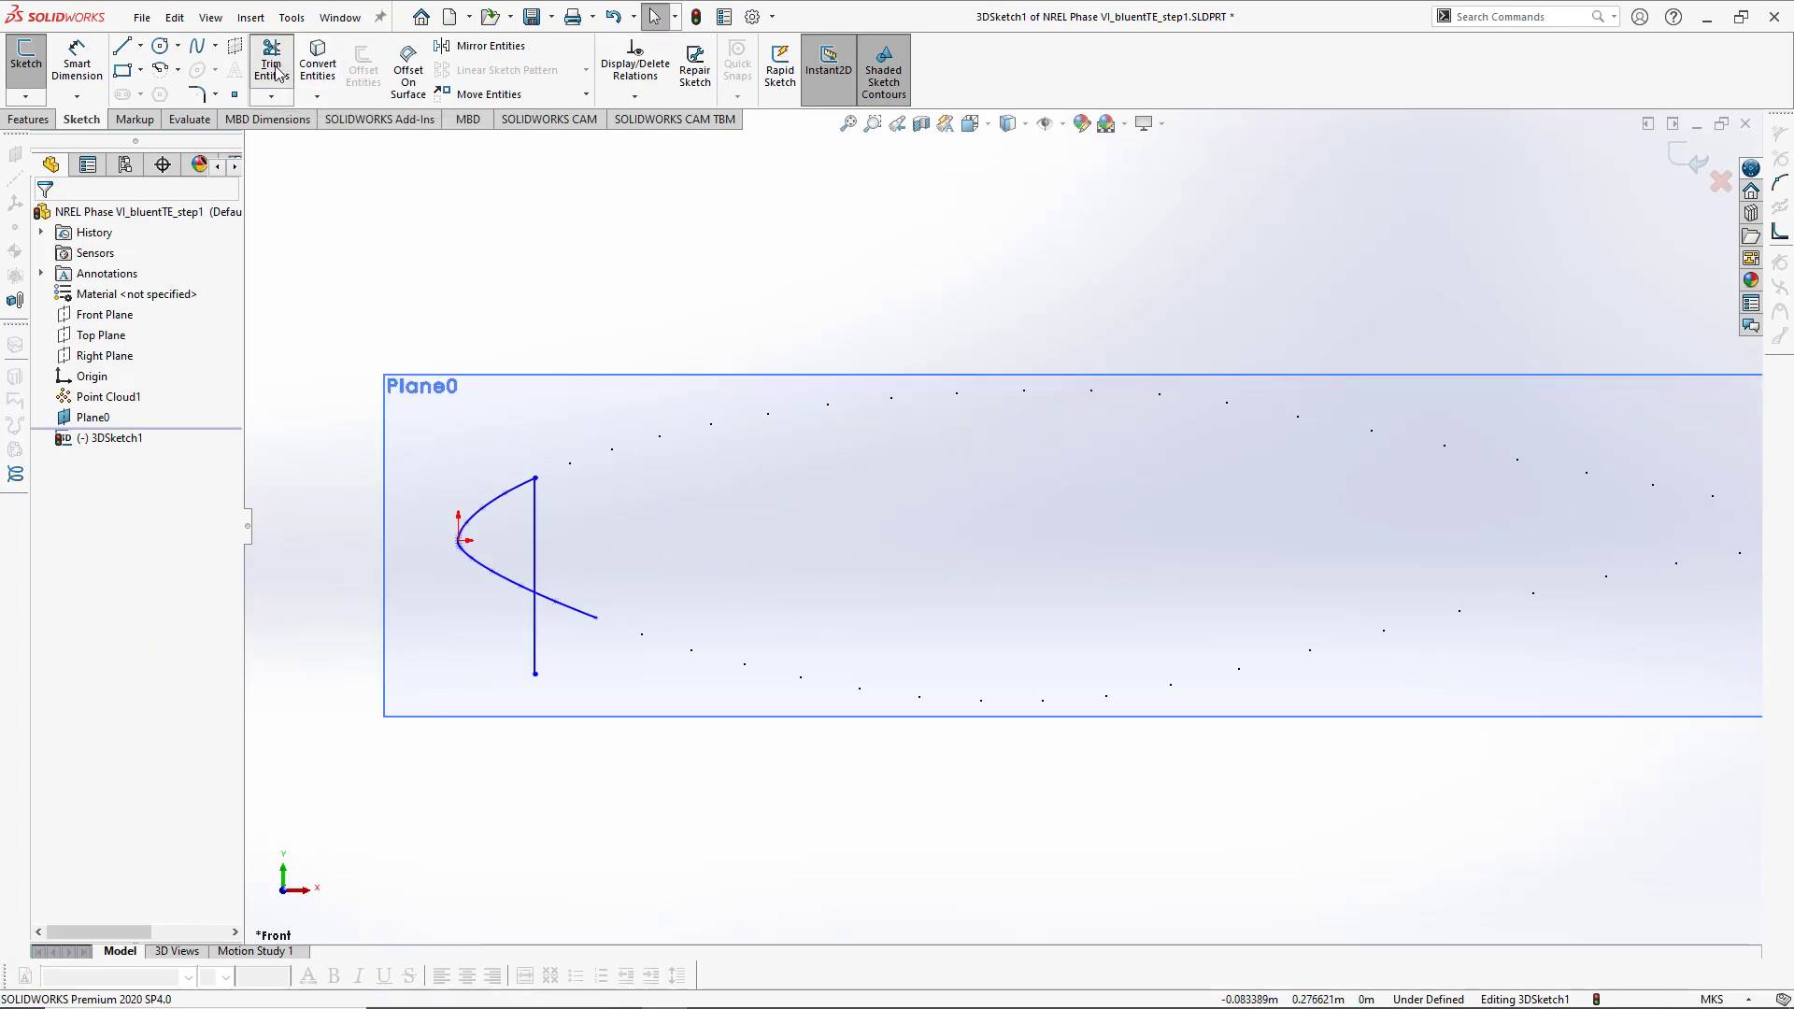
click(564, 611)
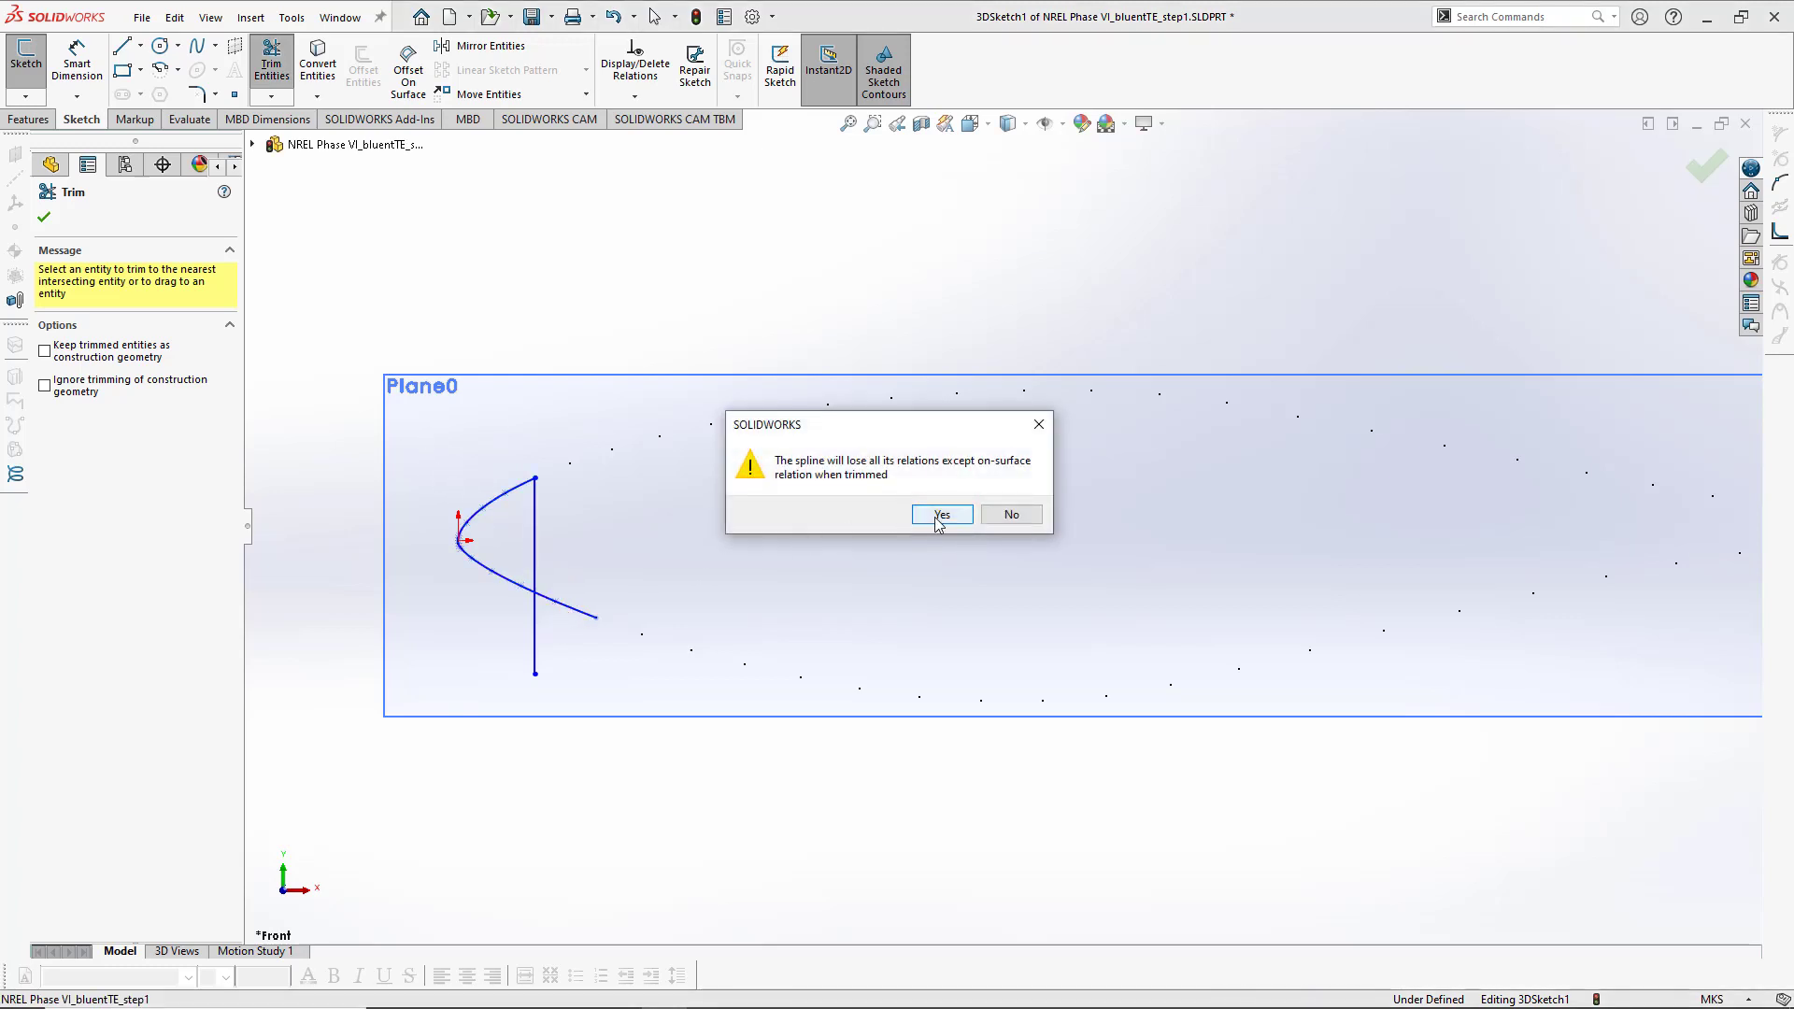
click(935, 514)
click(536, 633)
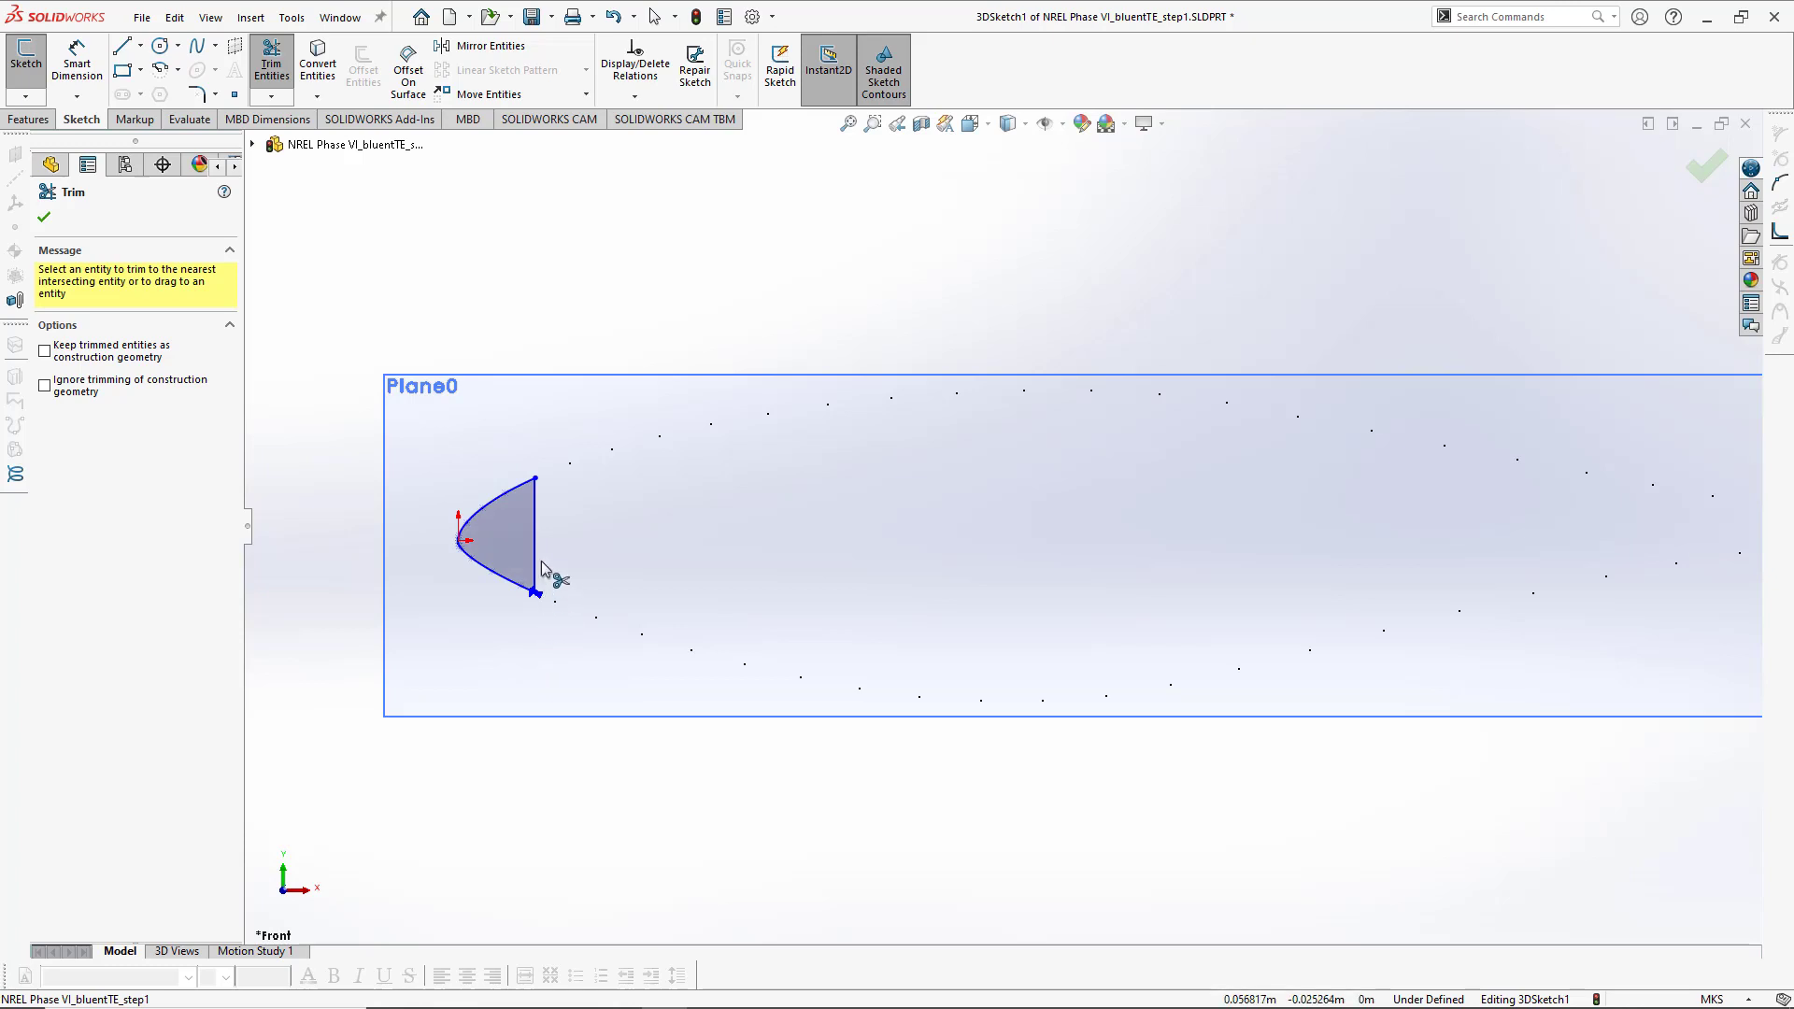
click(544, 561)
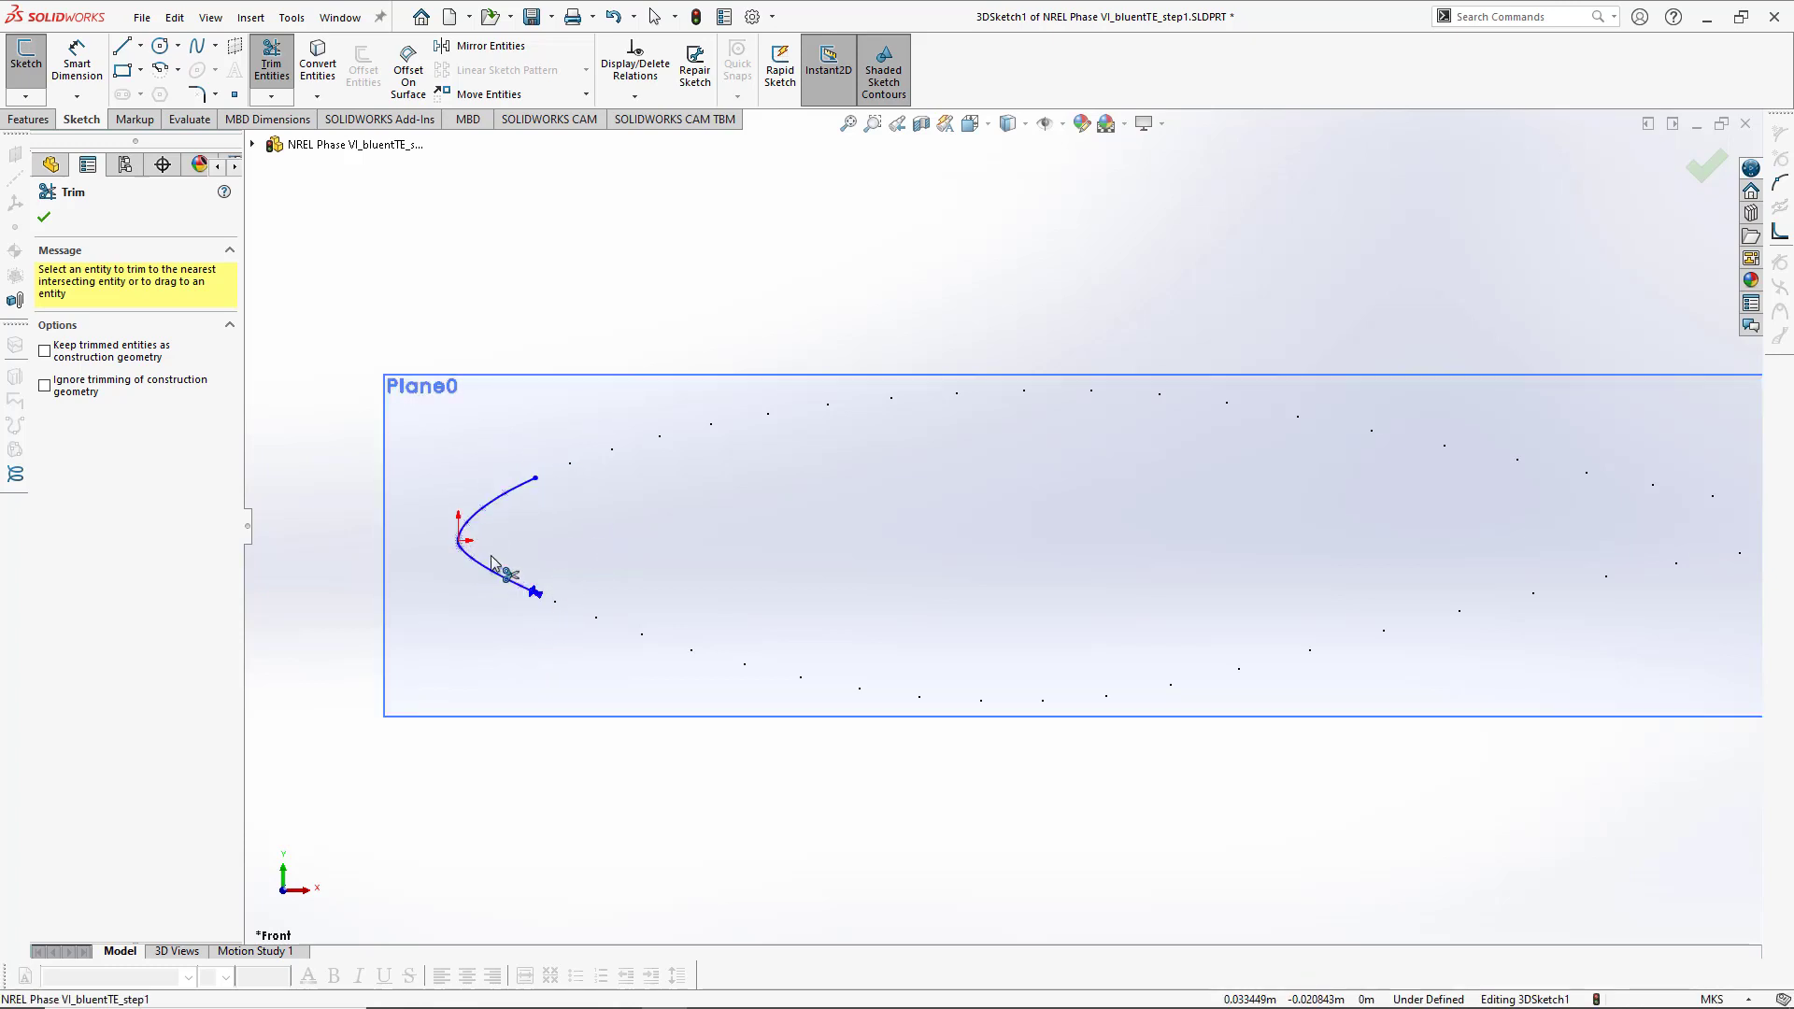
- Start a new spline at the leading-edge spline's upper end and trace it through the upper-surface points to the trailing edge
scroll(582, 565, up, 4)
ctrl+middle_drag(846, 581, 645, 575)
scroll(708, 337, up, 1)
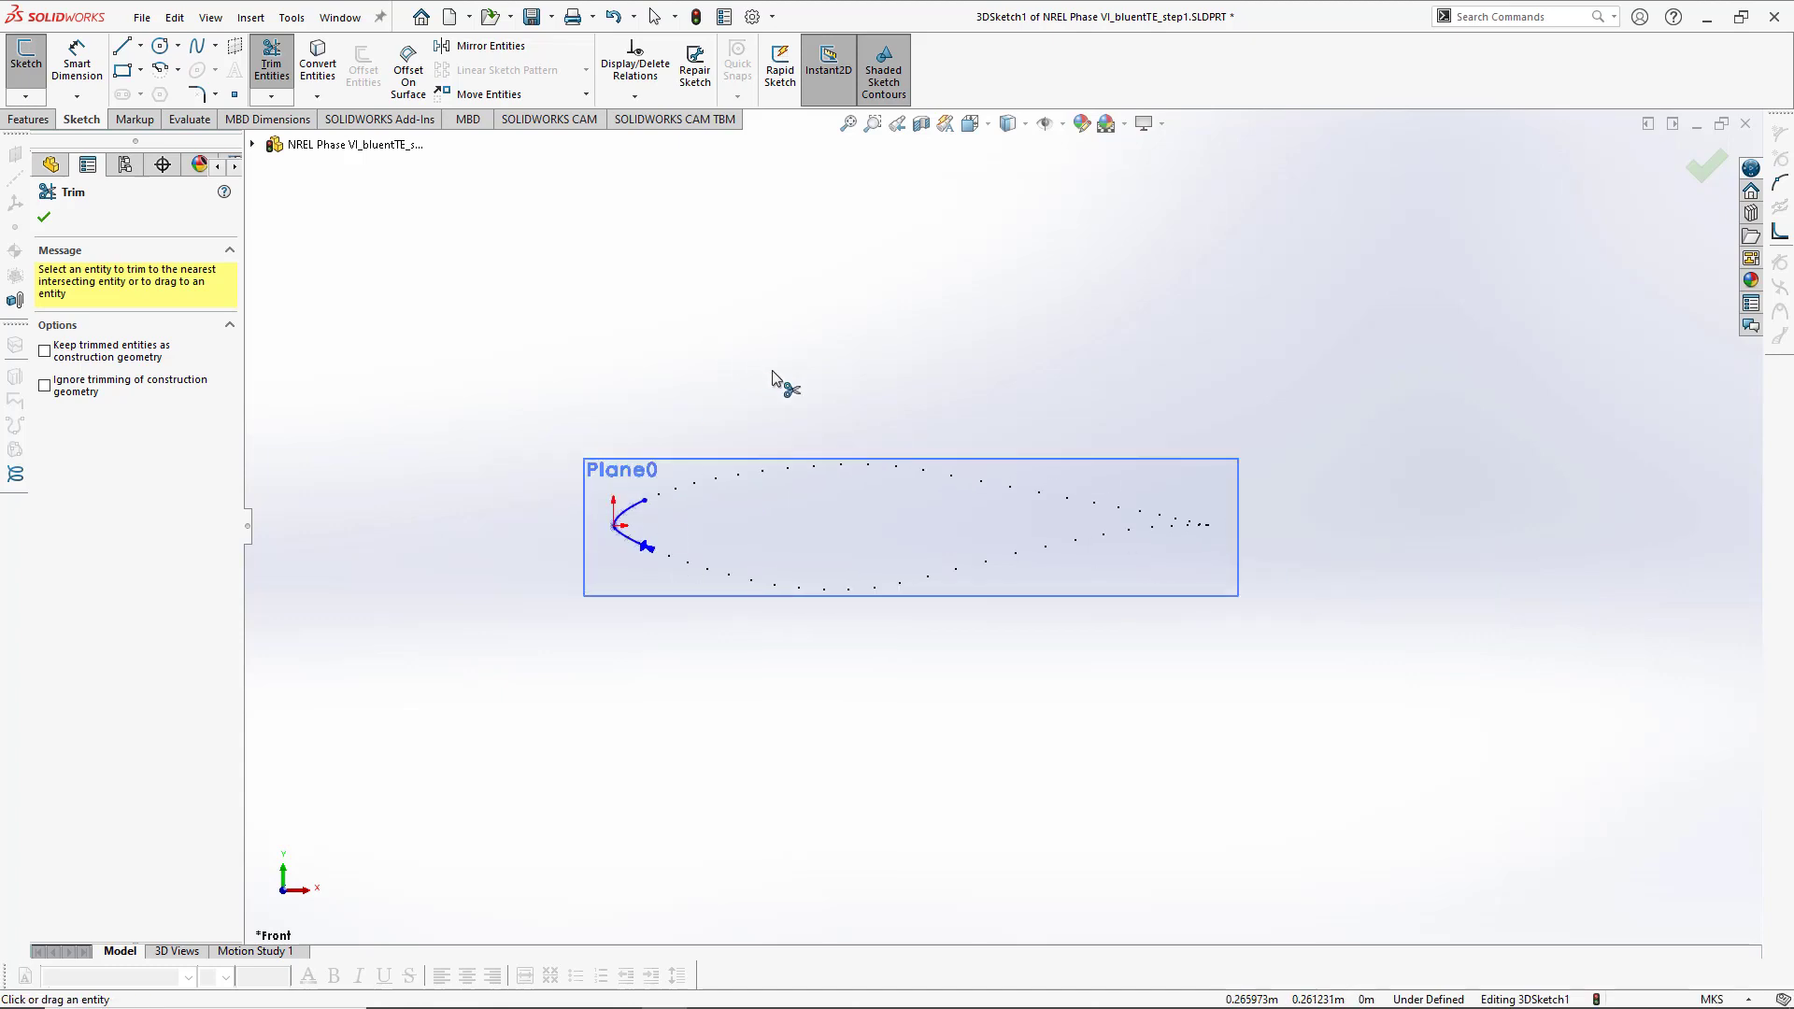
ctrl+middle_drag(778, 377, 719, 386)
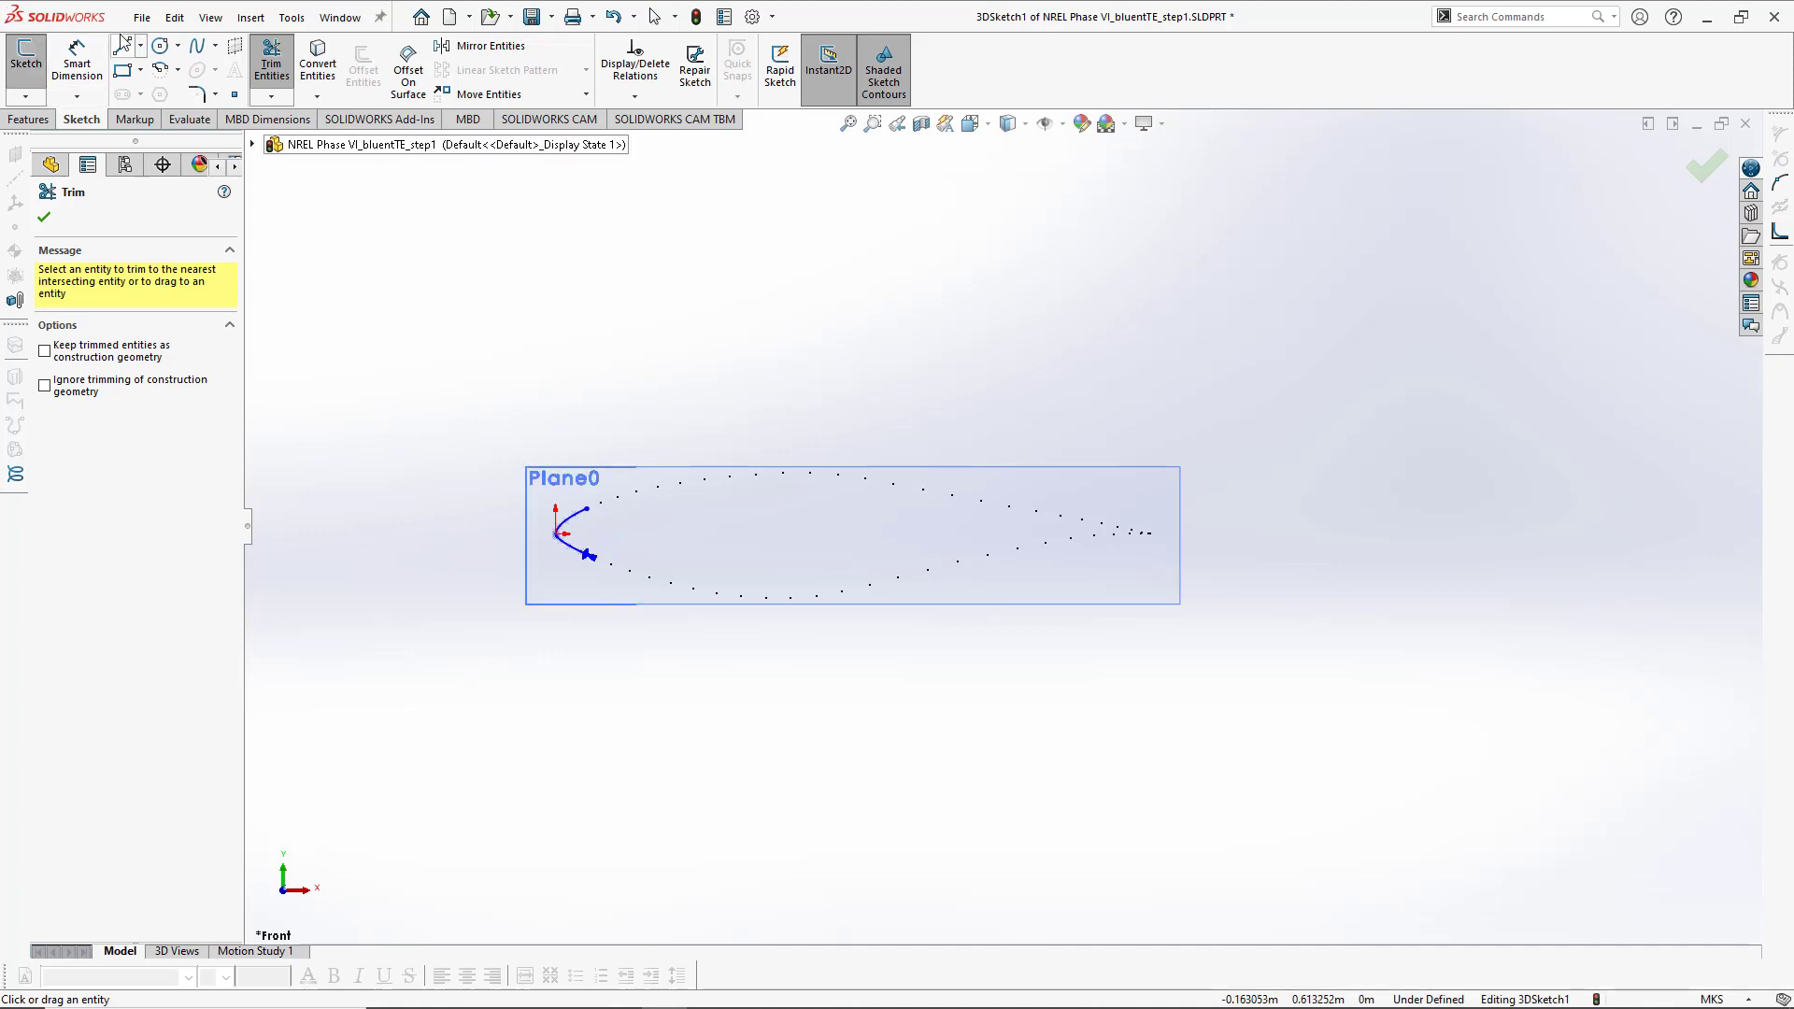
click(197, 46)
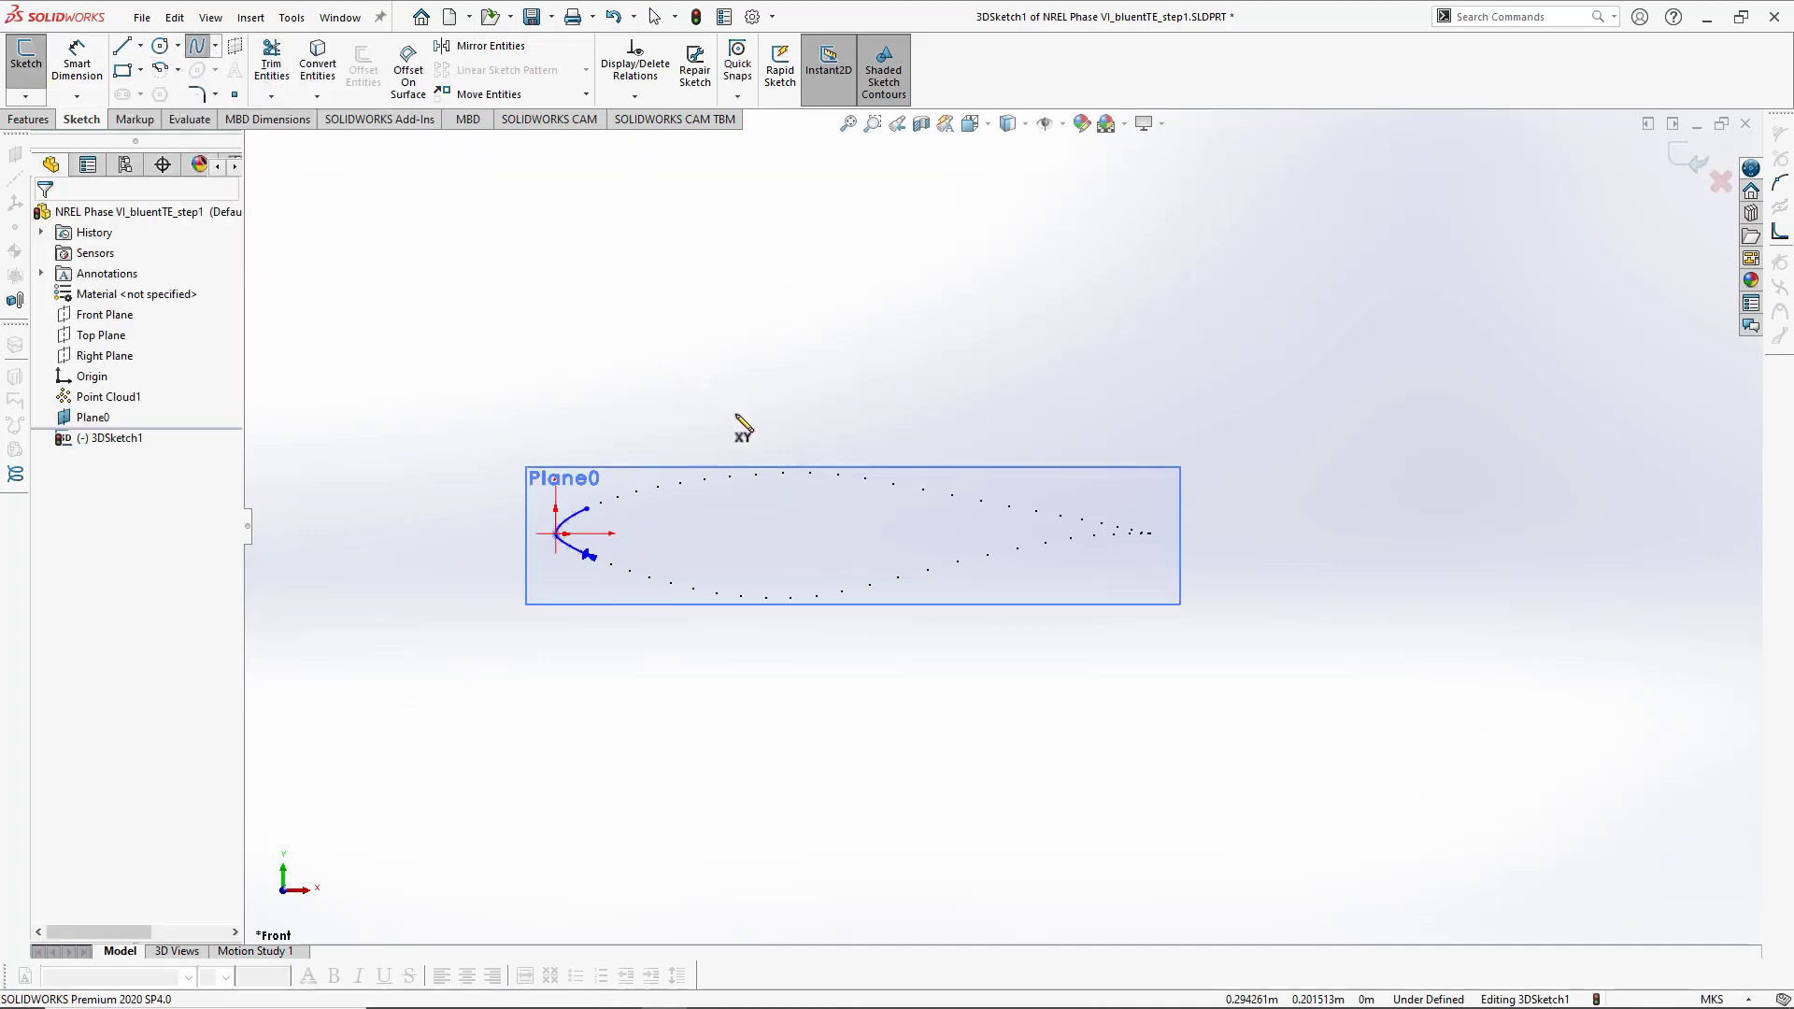
scroll(800, 445, up, 3)
scroll(1018, 561, down, 3)
ctrl+middle_drag(1018, 560, 360, 353)
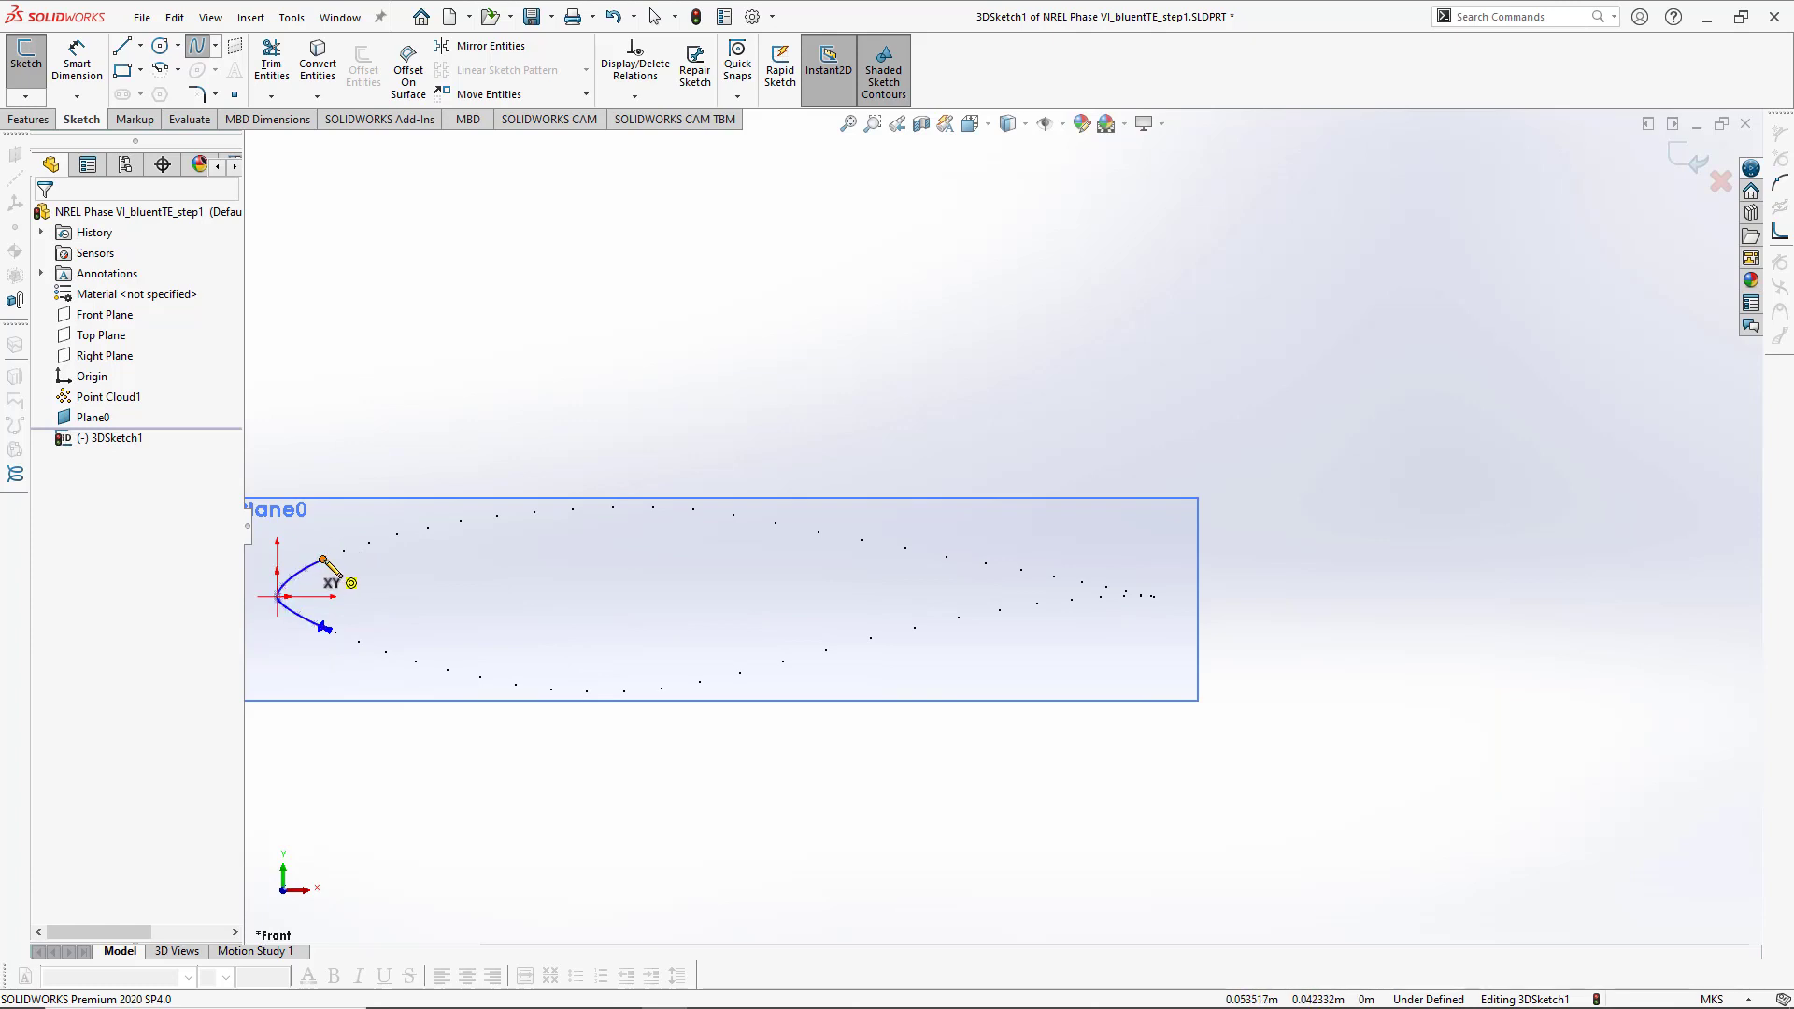
click(324, 560)
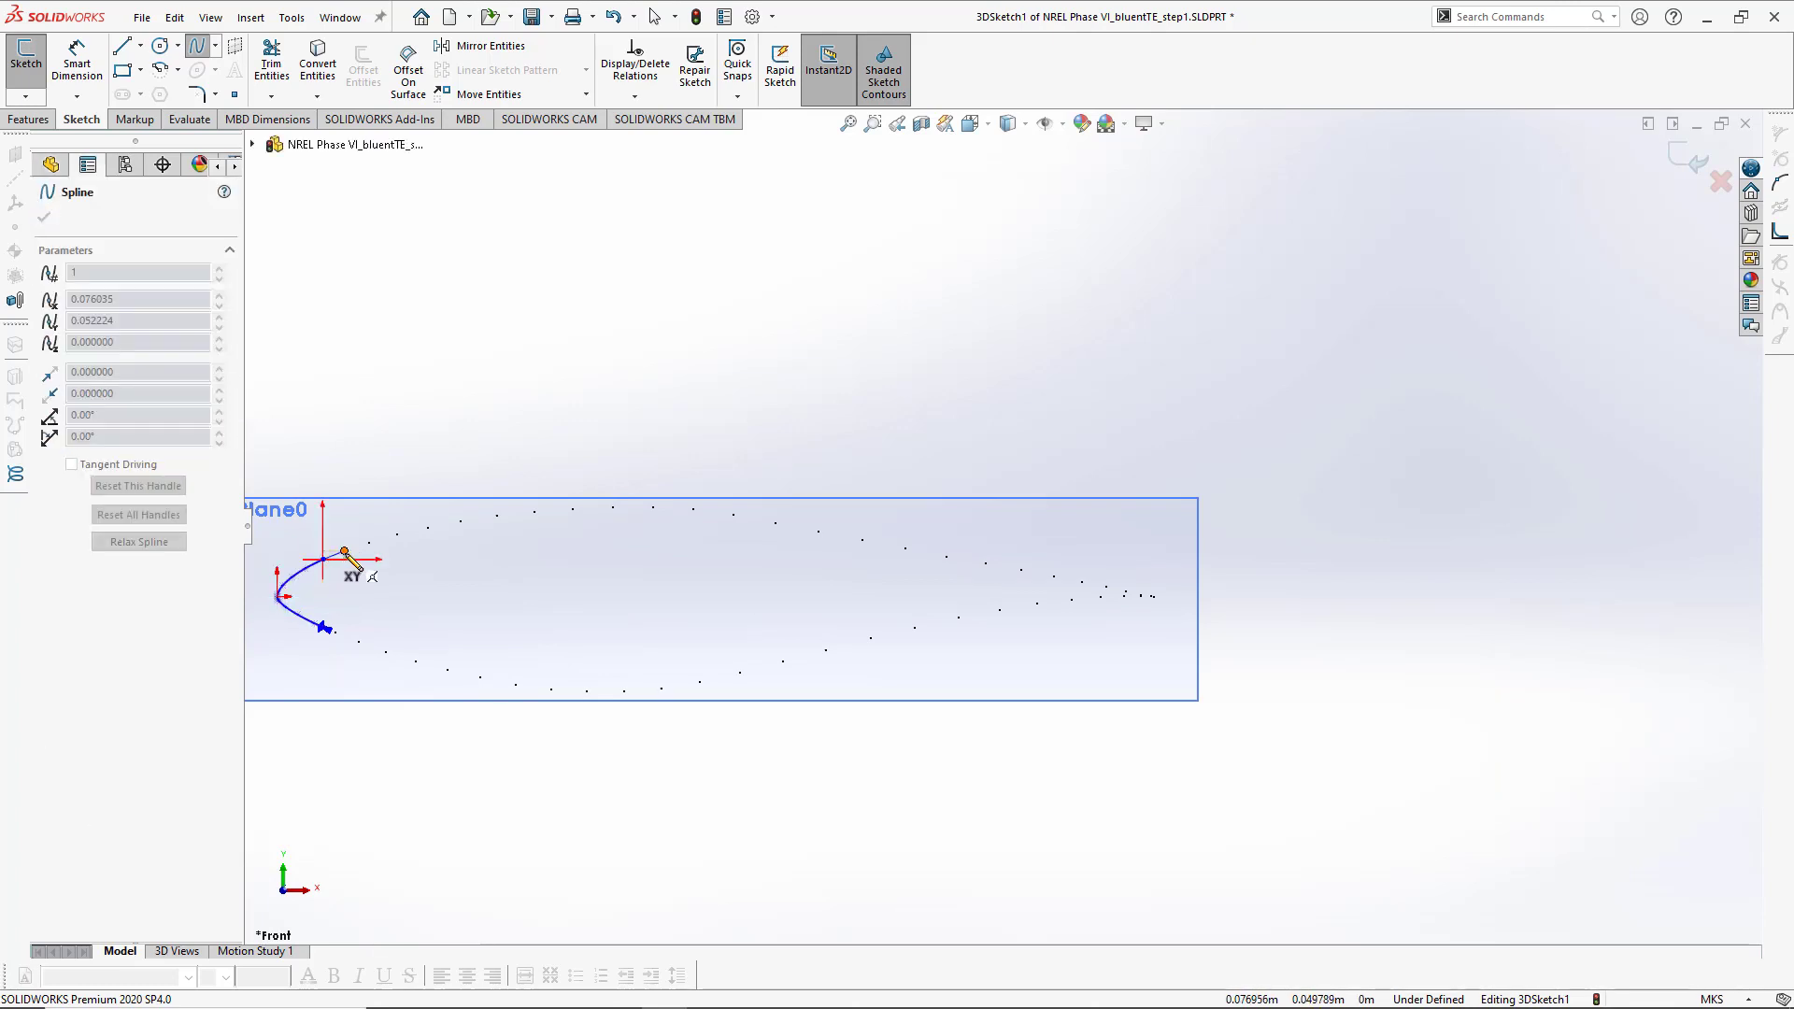
click(345, 552)
click(369, 542)
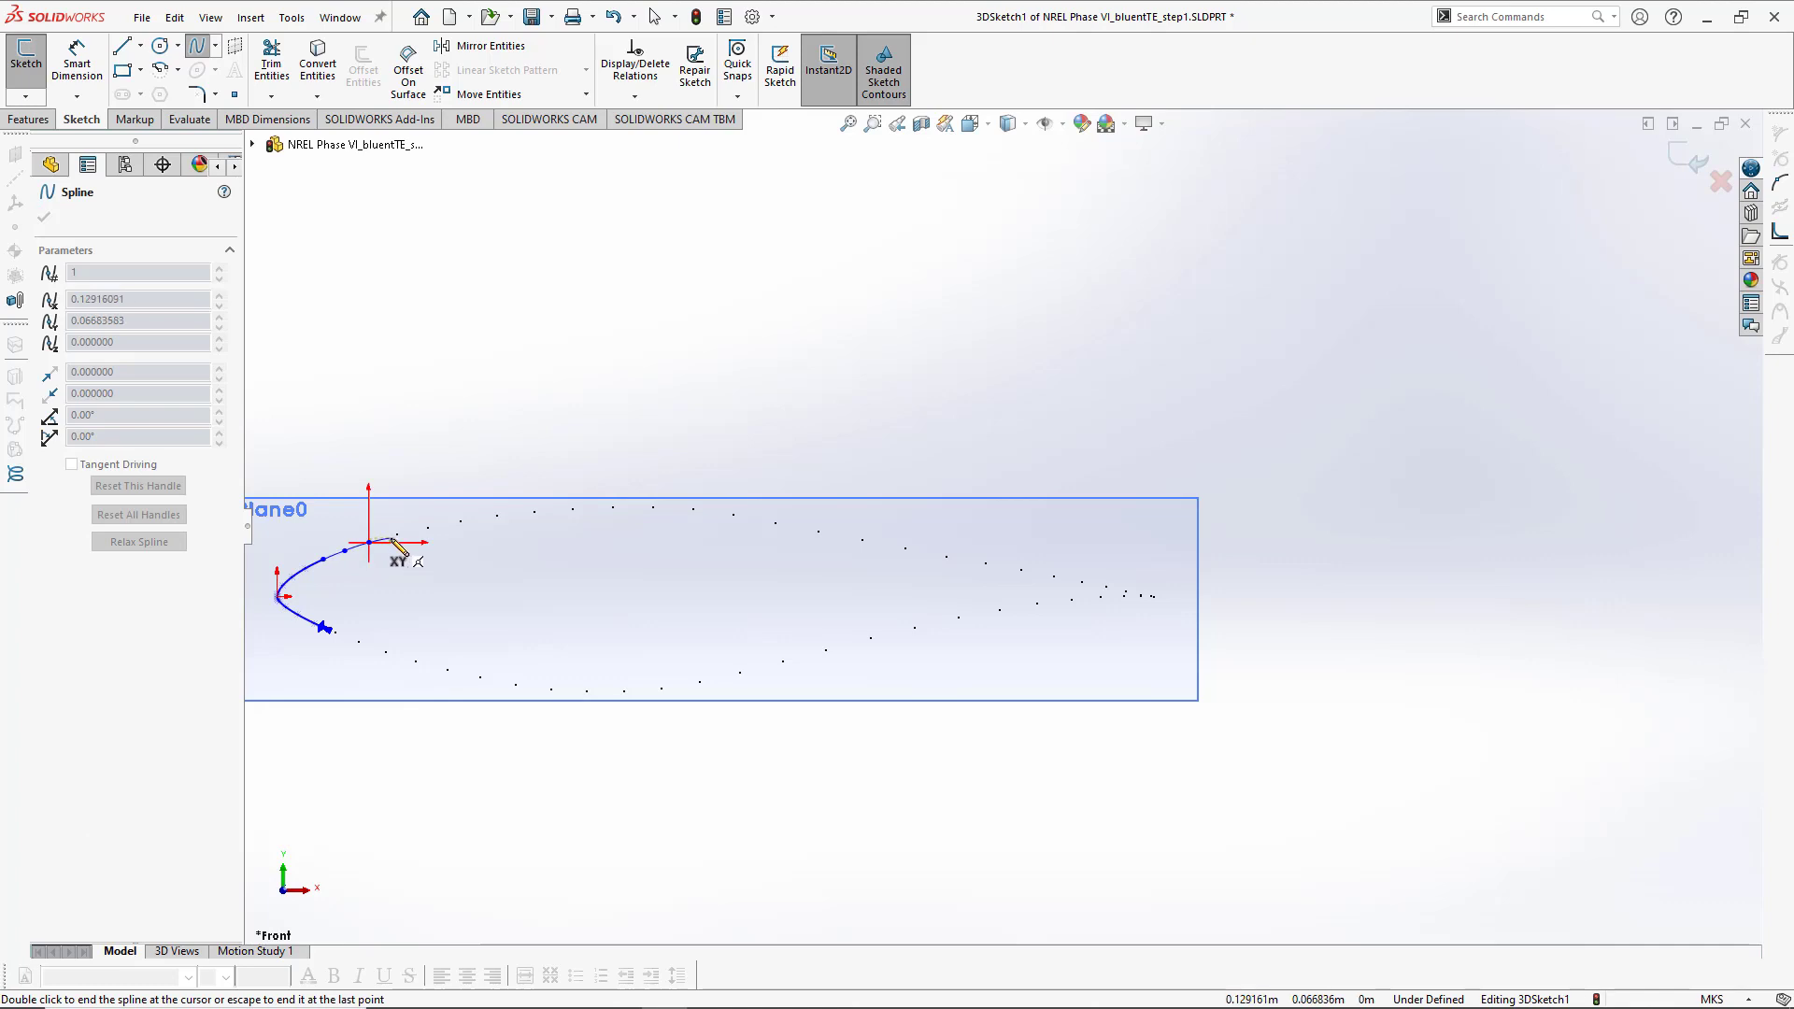
click(396, 534)
click(427, 527)
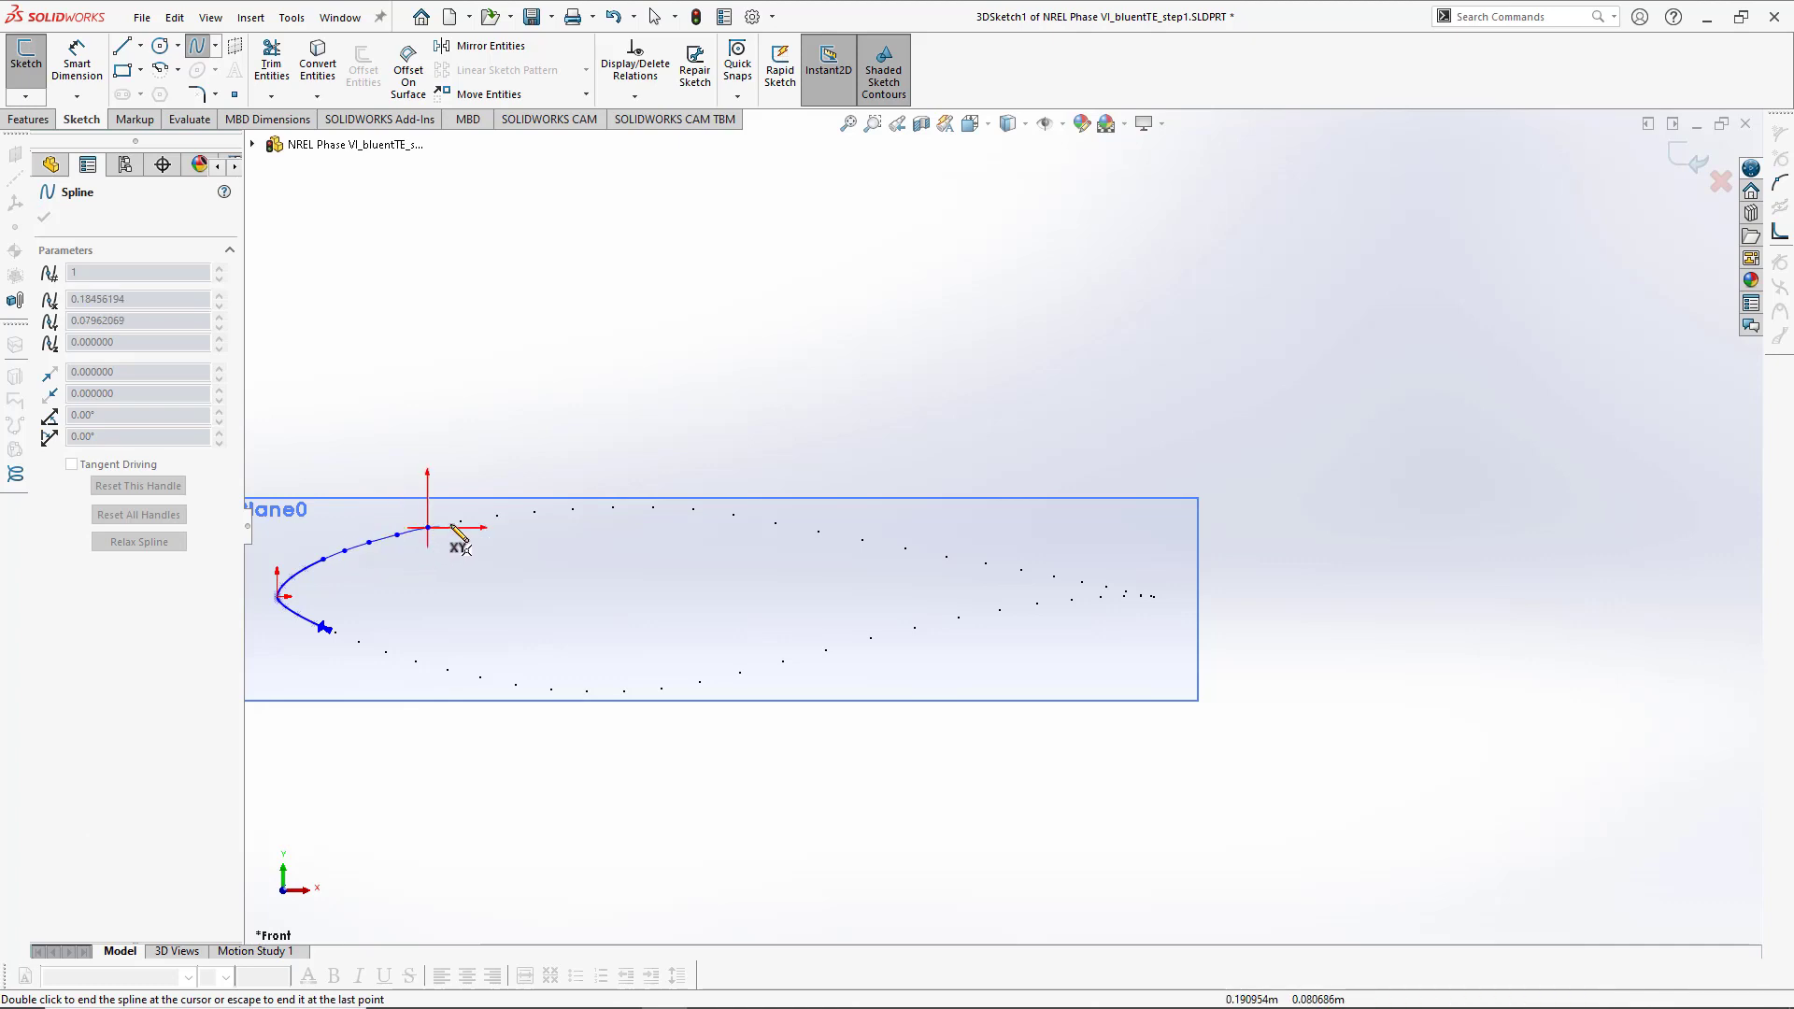
click(461, 521)
click(496, 515)
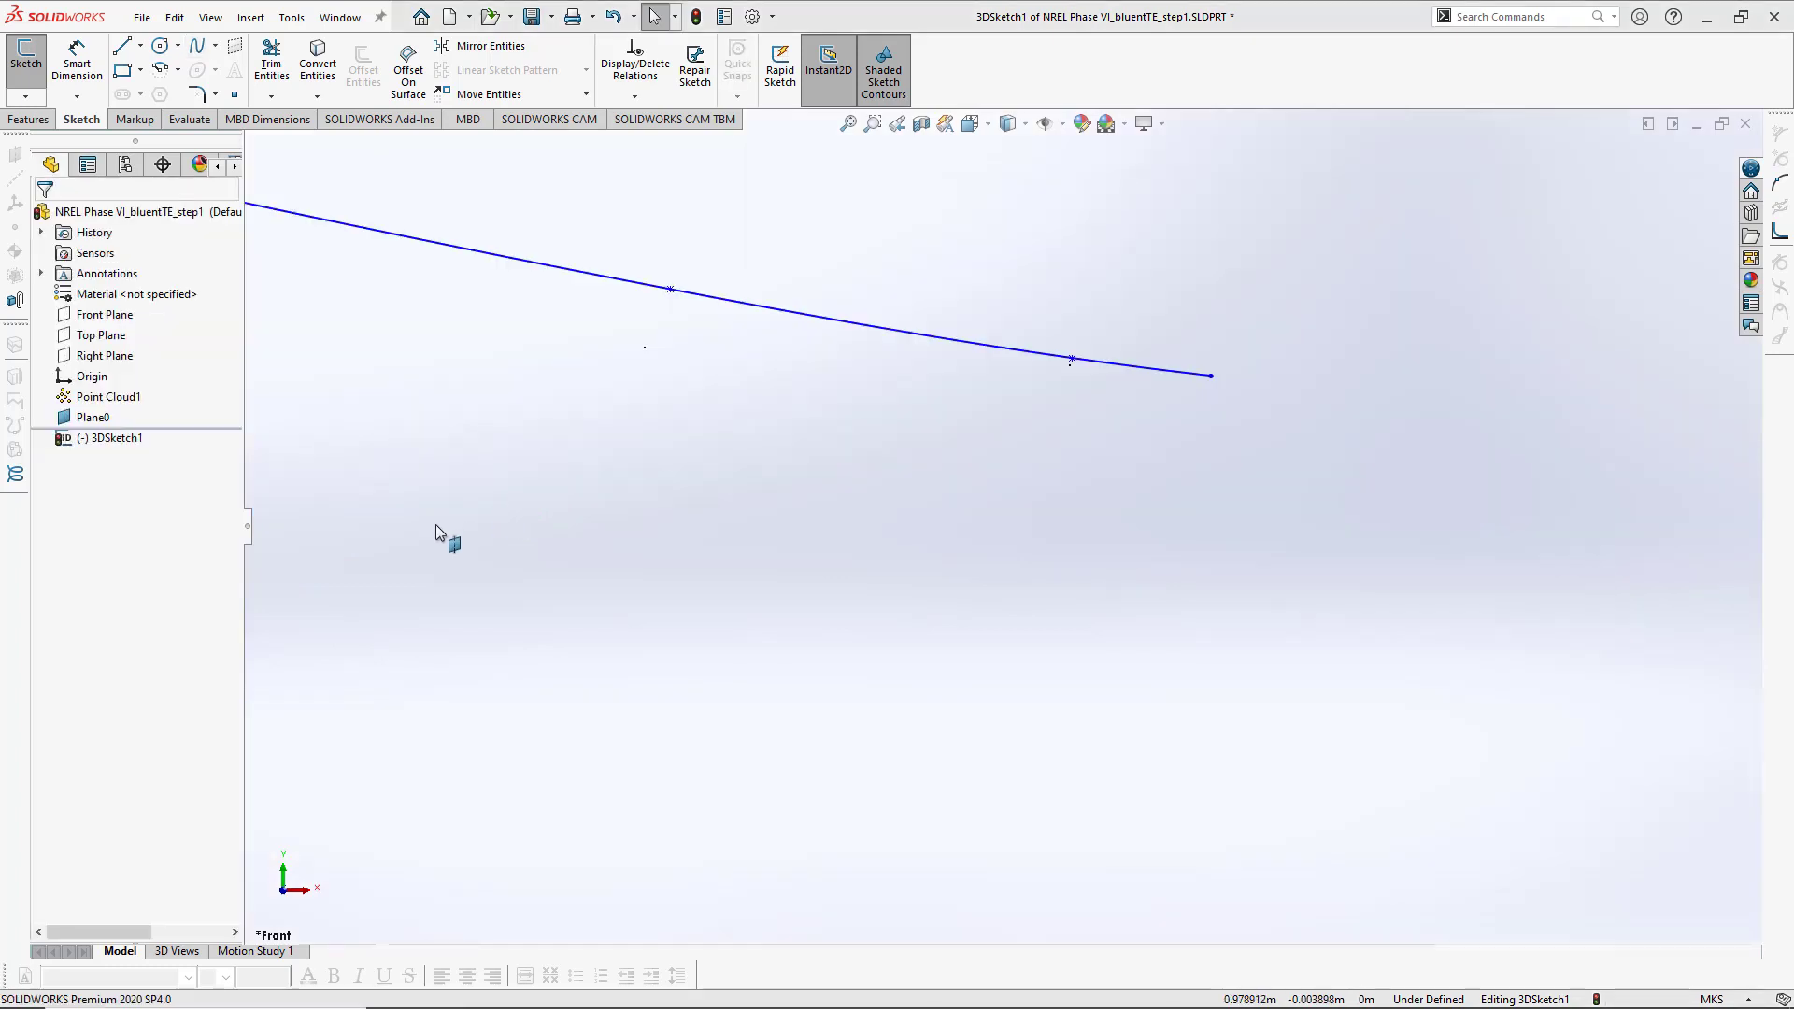
scroll(600, 509, up, 5)
ctrl+middle_drag(649, 537, 1022, 536)
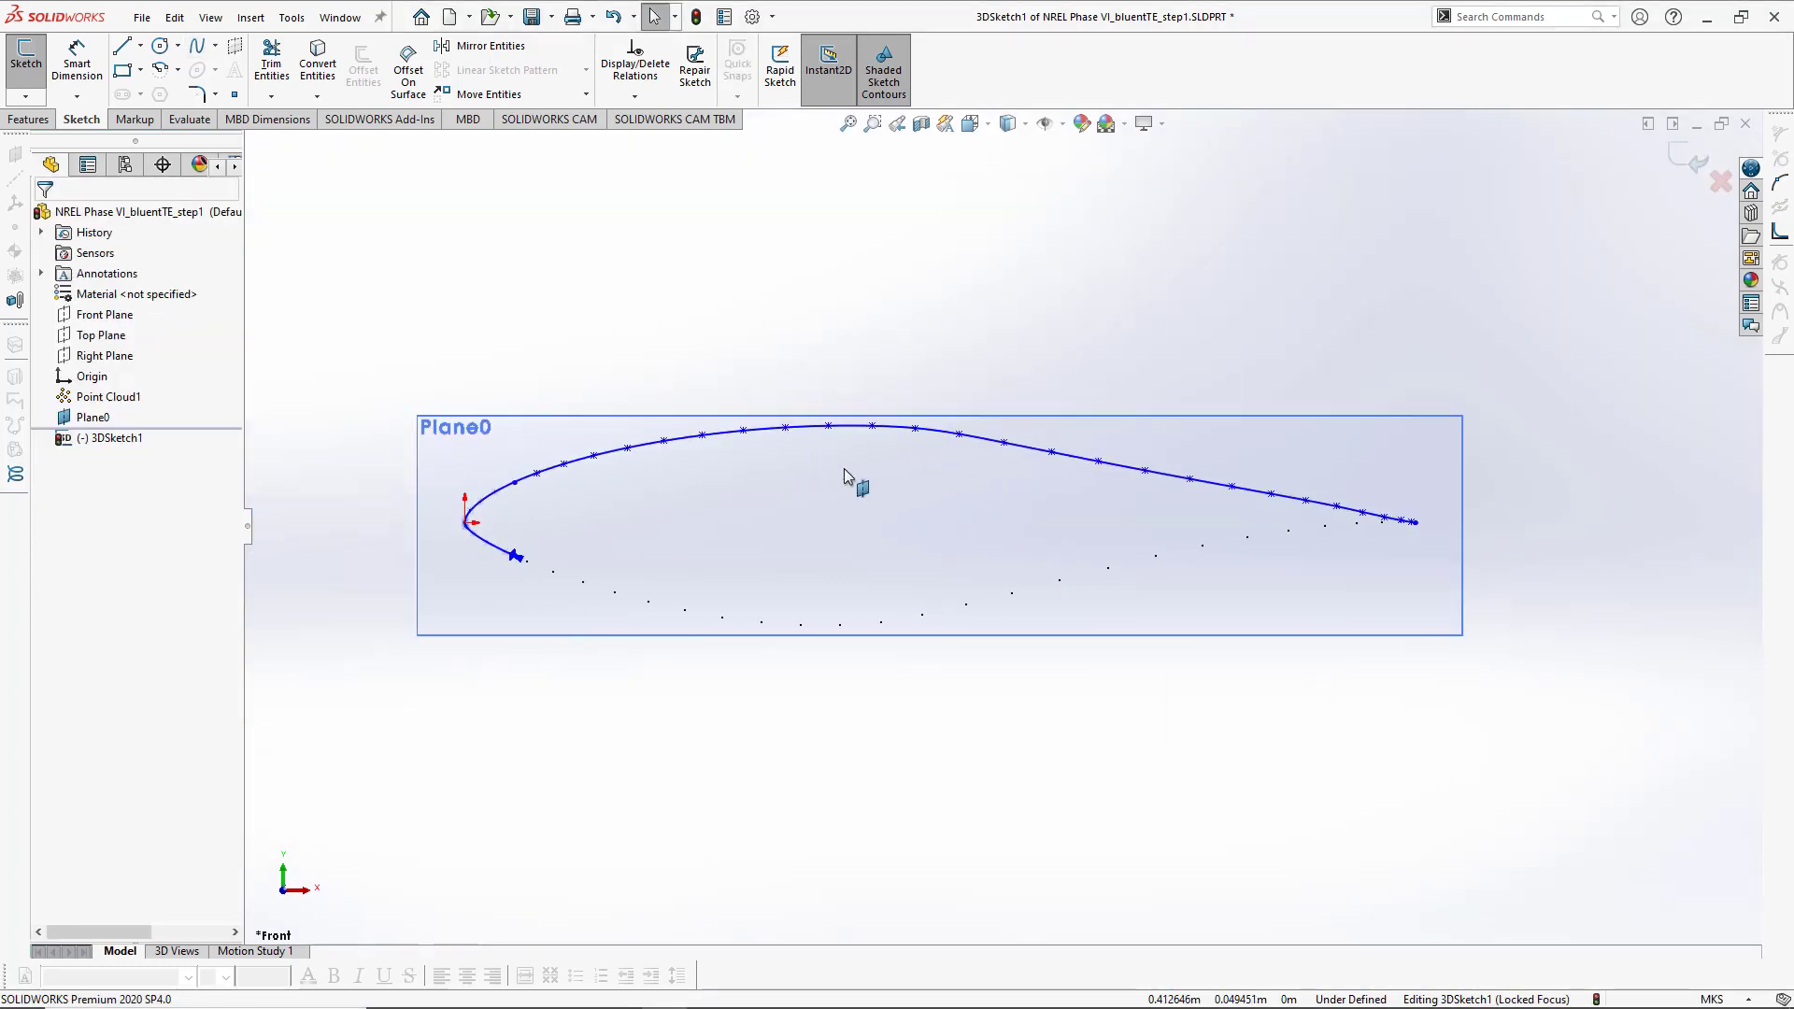
- Start another spline at the leading-edge spline's lower end and trace it through the lower-surface points to the trailing edge
click(196, 45)
scroll(517, 572, down, 10)
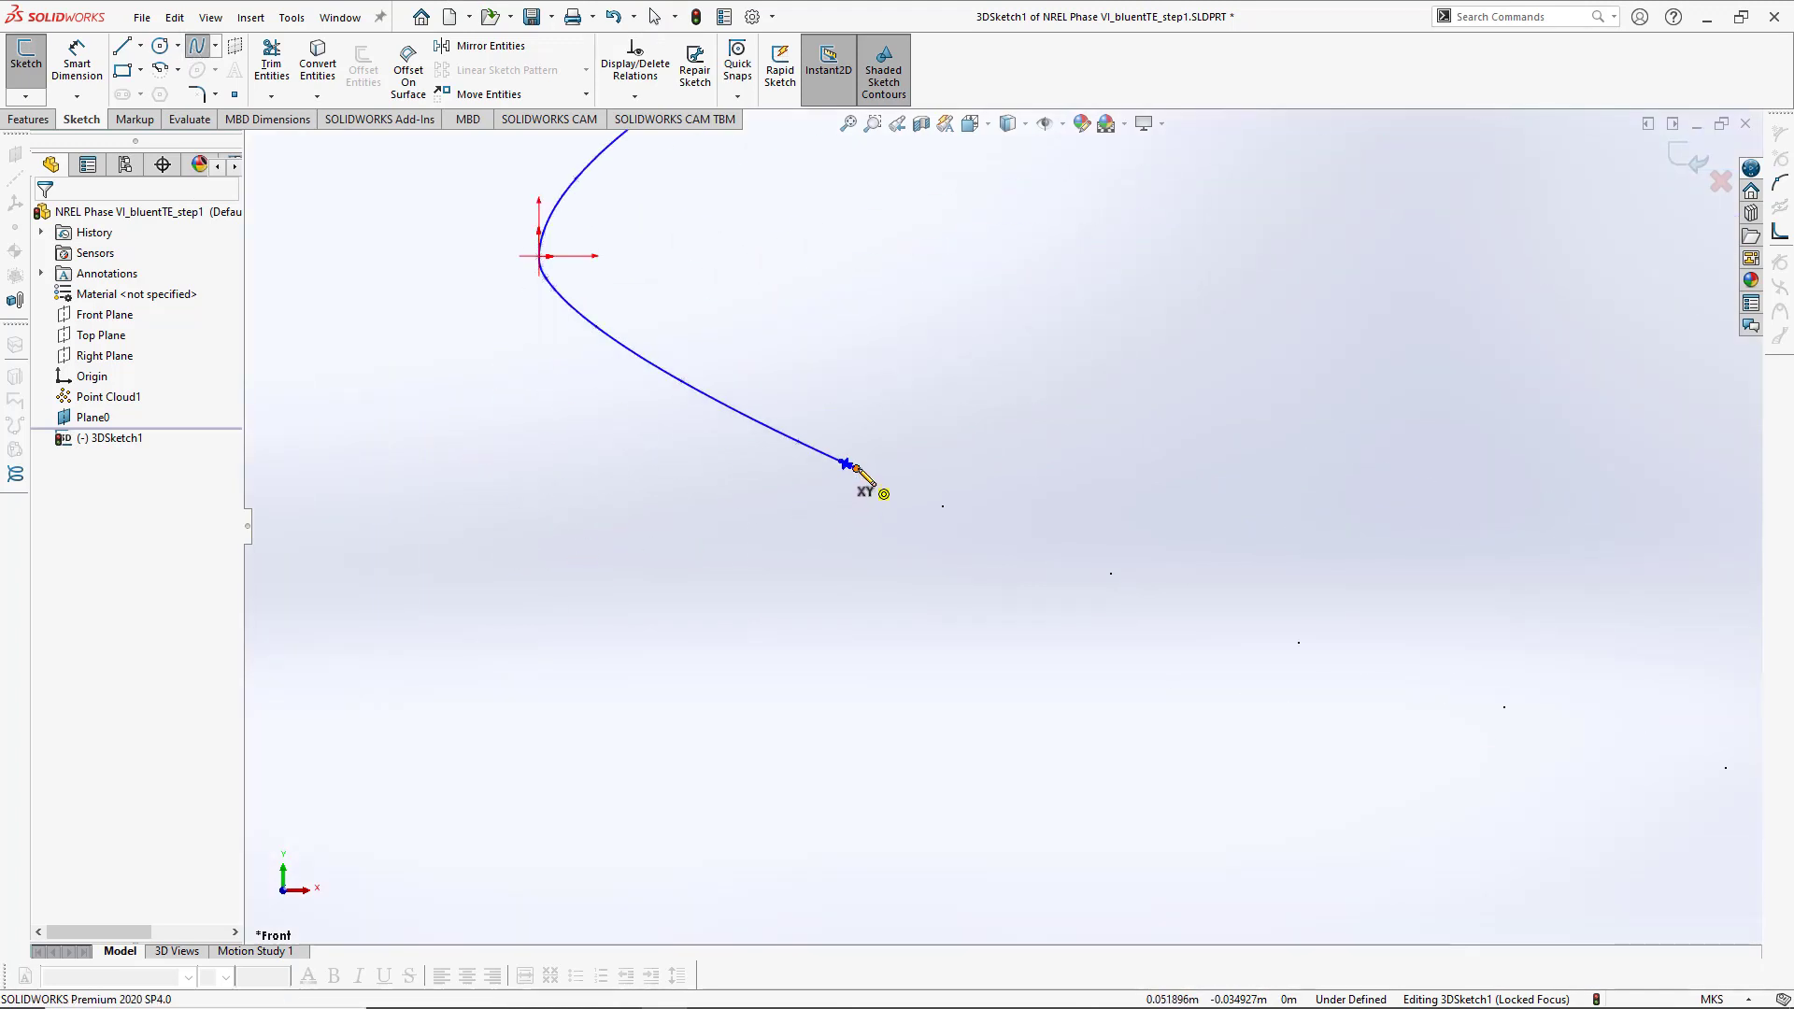
click(848, 466)
click(944, 507)
ctrl+middle_drag(1033, 561, 648, 447)
click(727, 461)
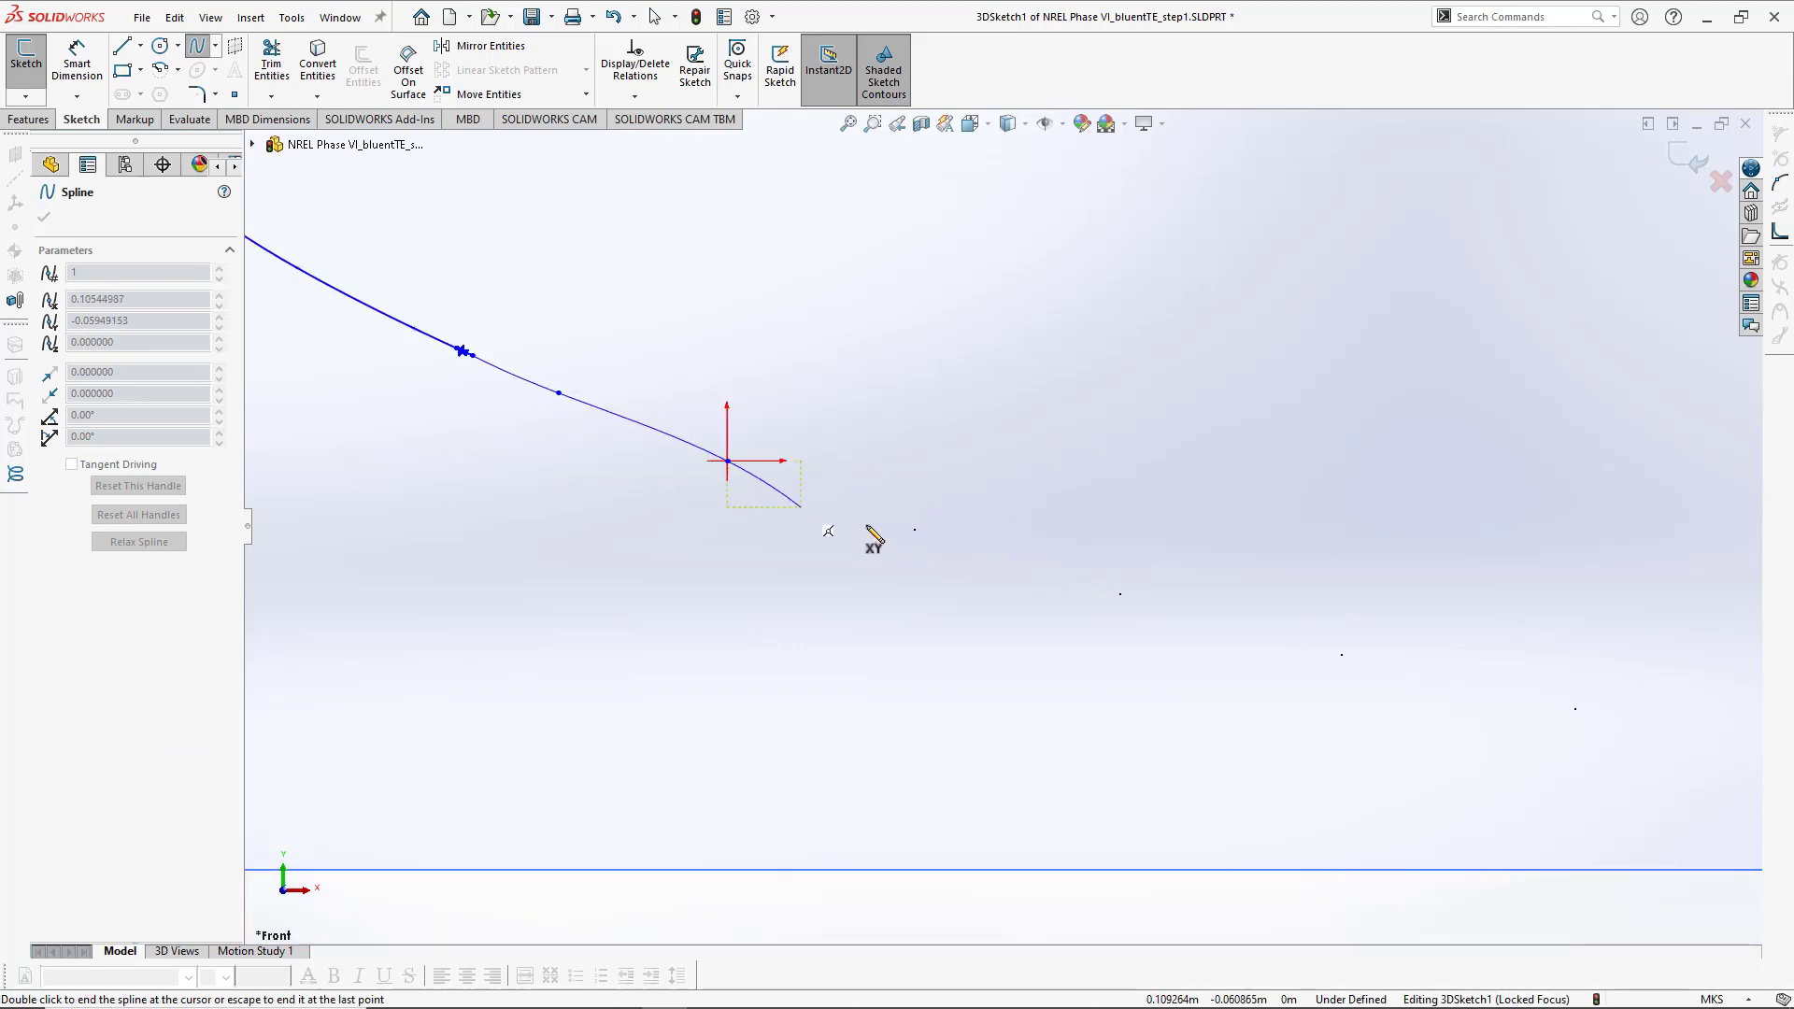
click(916, 530)
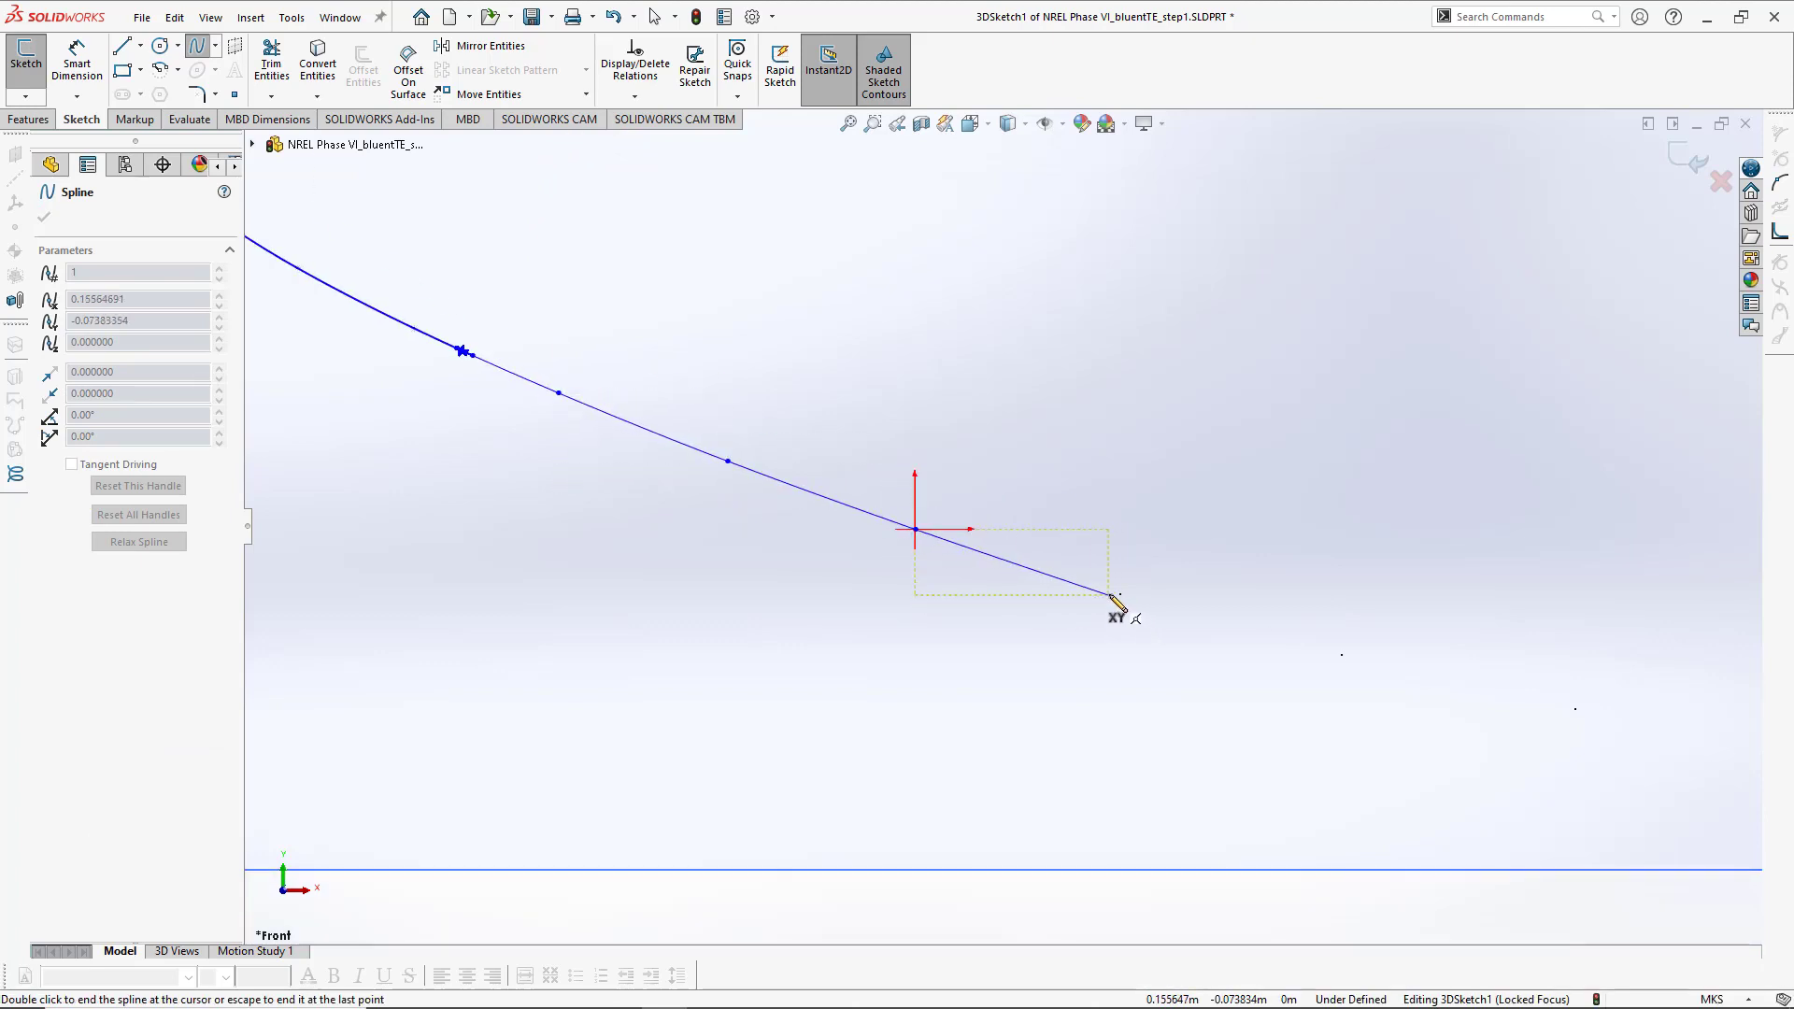
click(1121, 595)
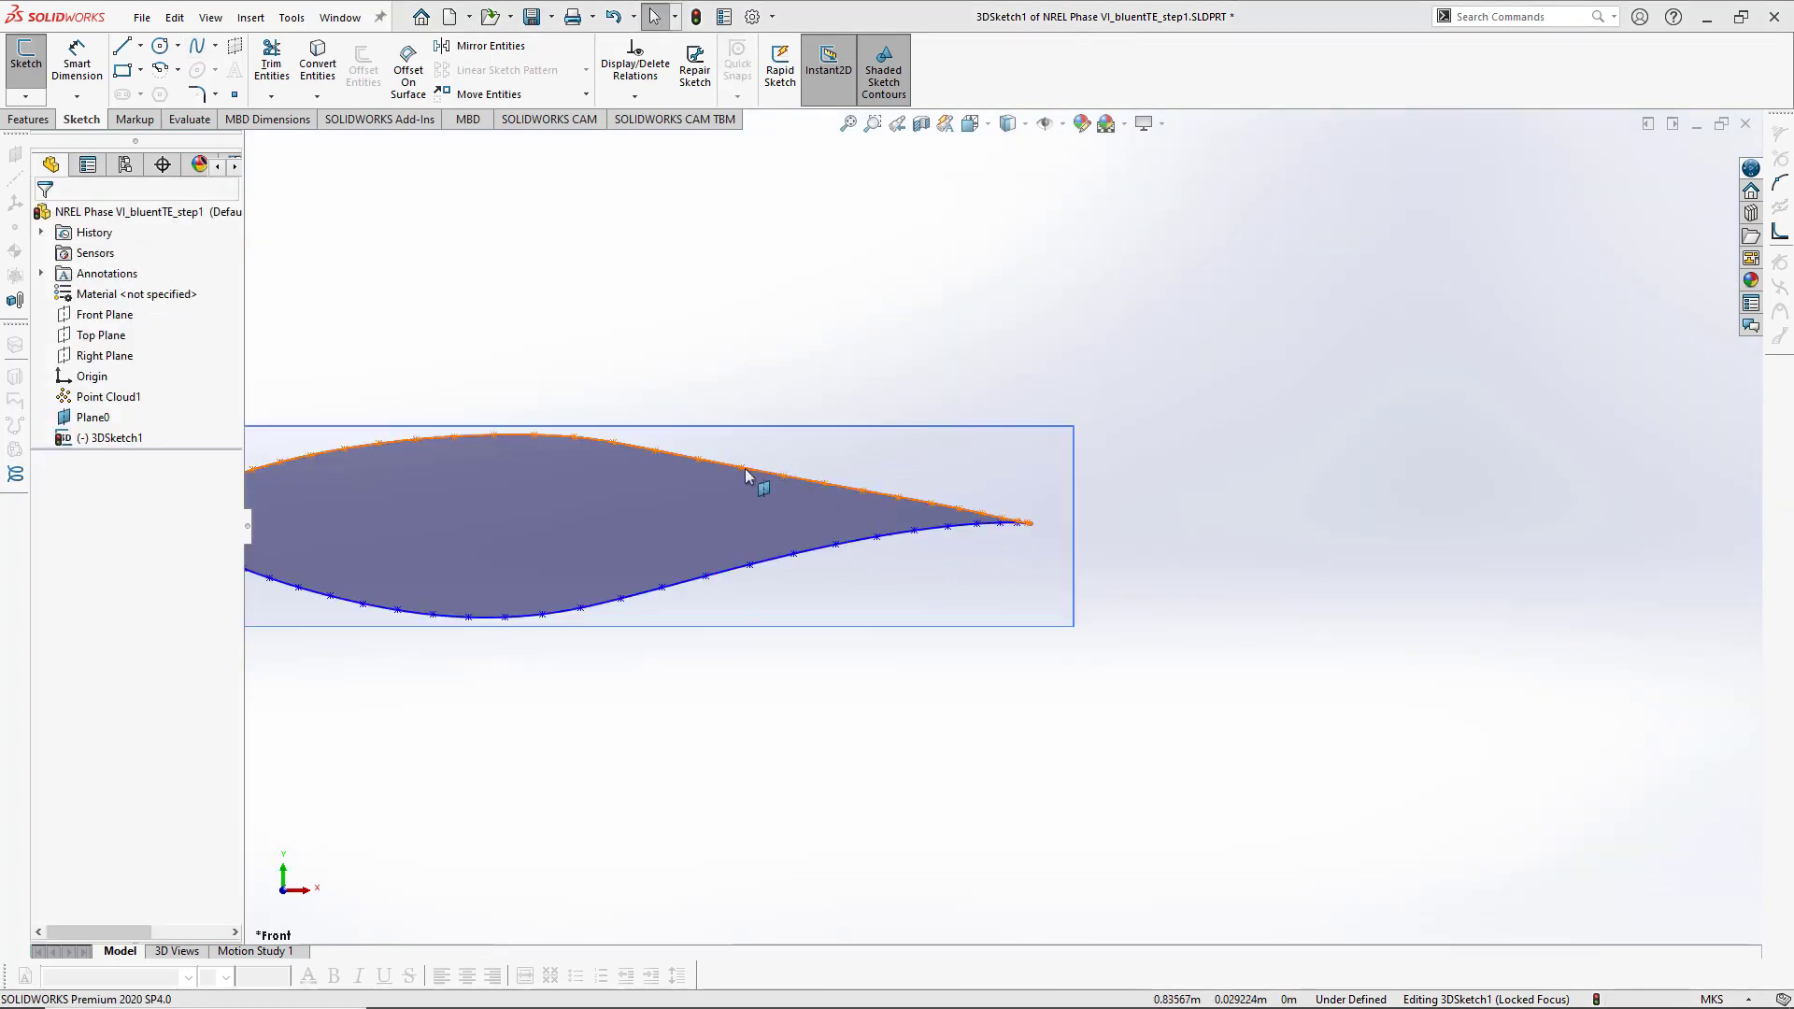
- Rename the 3D sketch as 3DSketch0 and exit the sketch
ctrl+middle_drag(754, 605, 1081, 617)
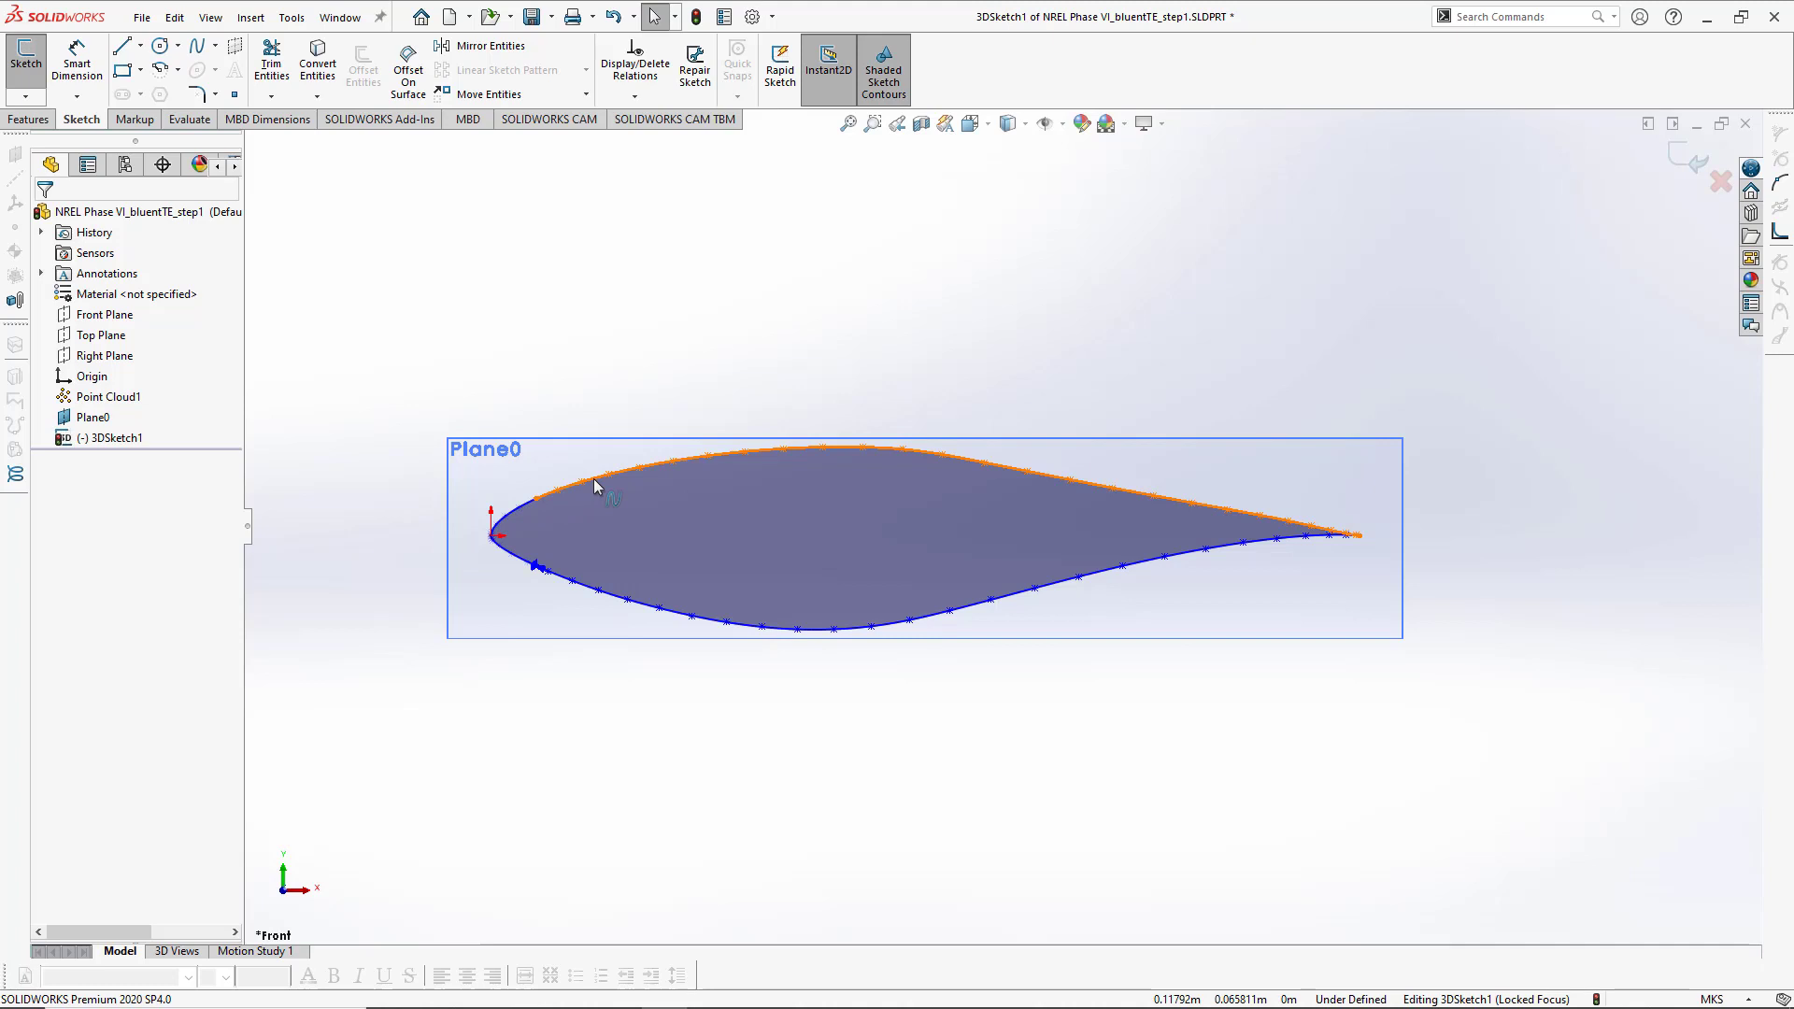
scroll(614, 560, up, 4)
scroll(619, 575, down, 5)
ctrl+middle_drag(1017, 596, 198, 597)
ctrl+middle_drag(632, 545, 925, 590)
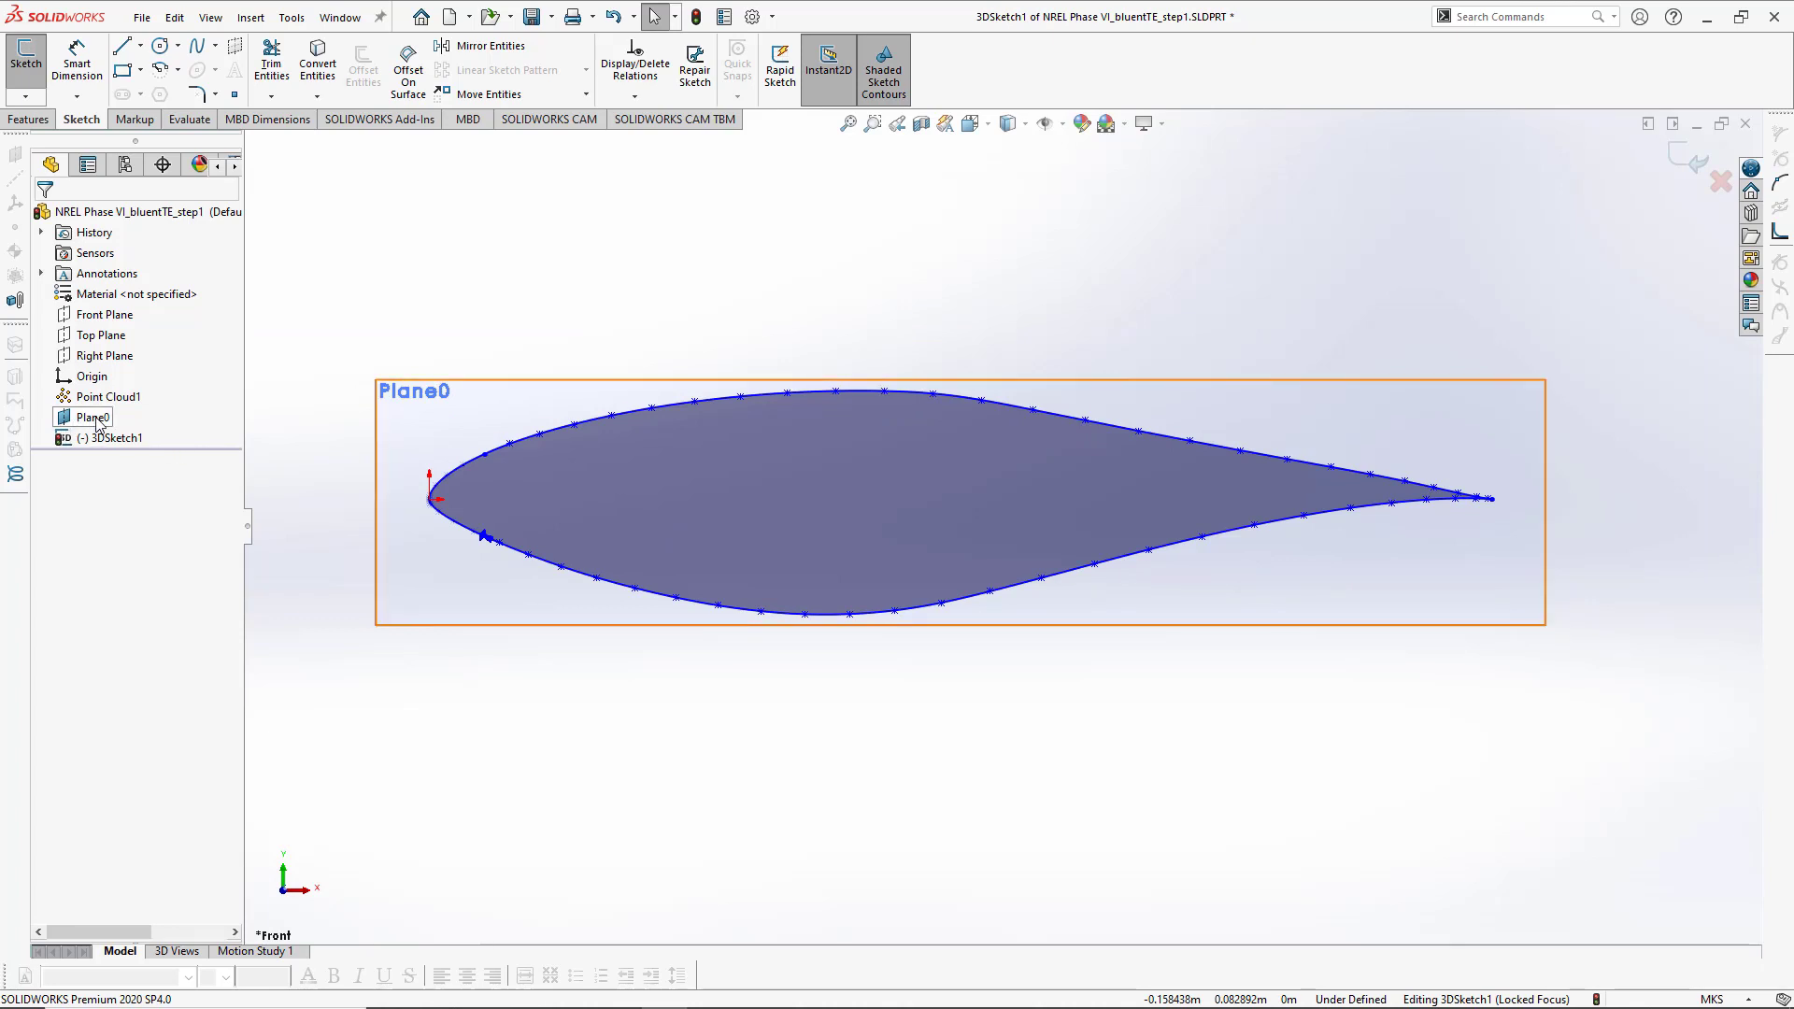
right_click(124, 449)
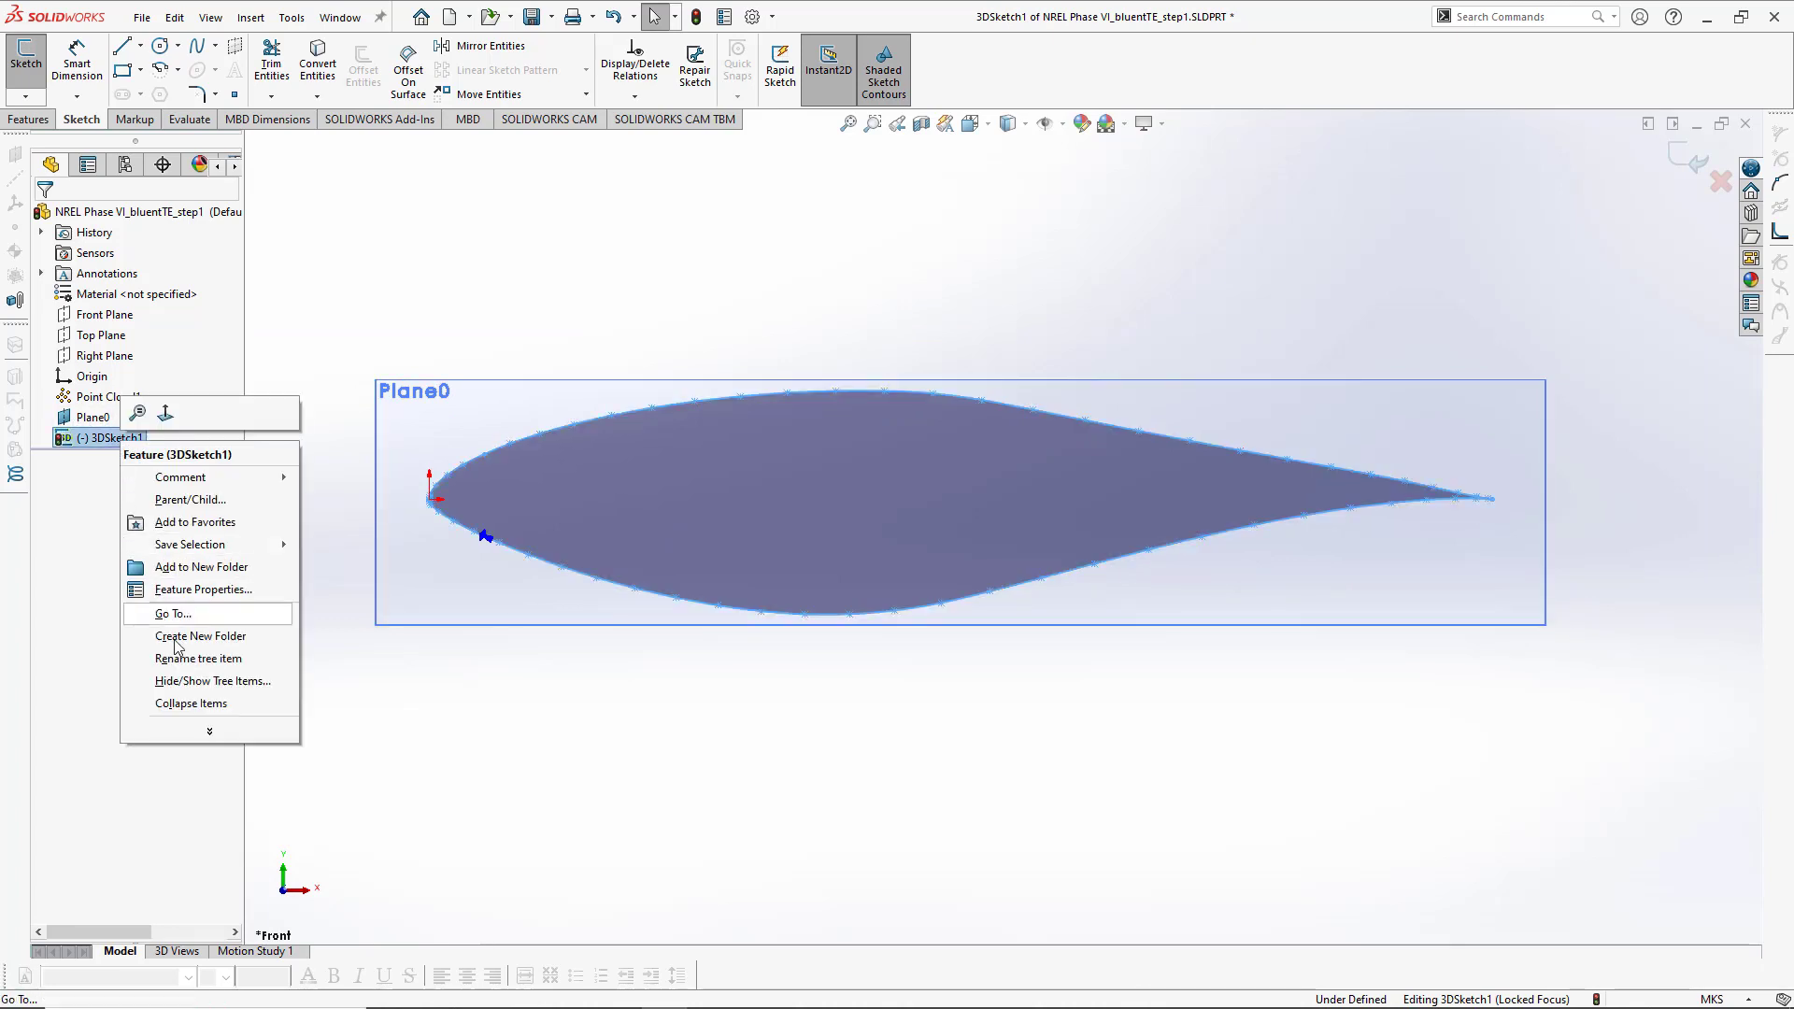
click(207, 669)
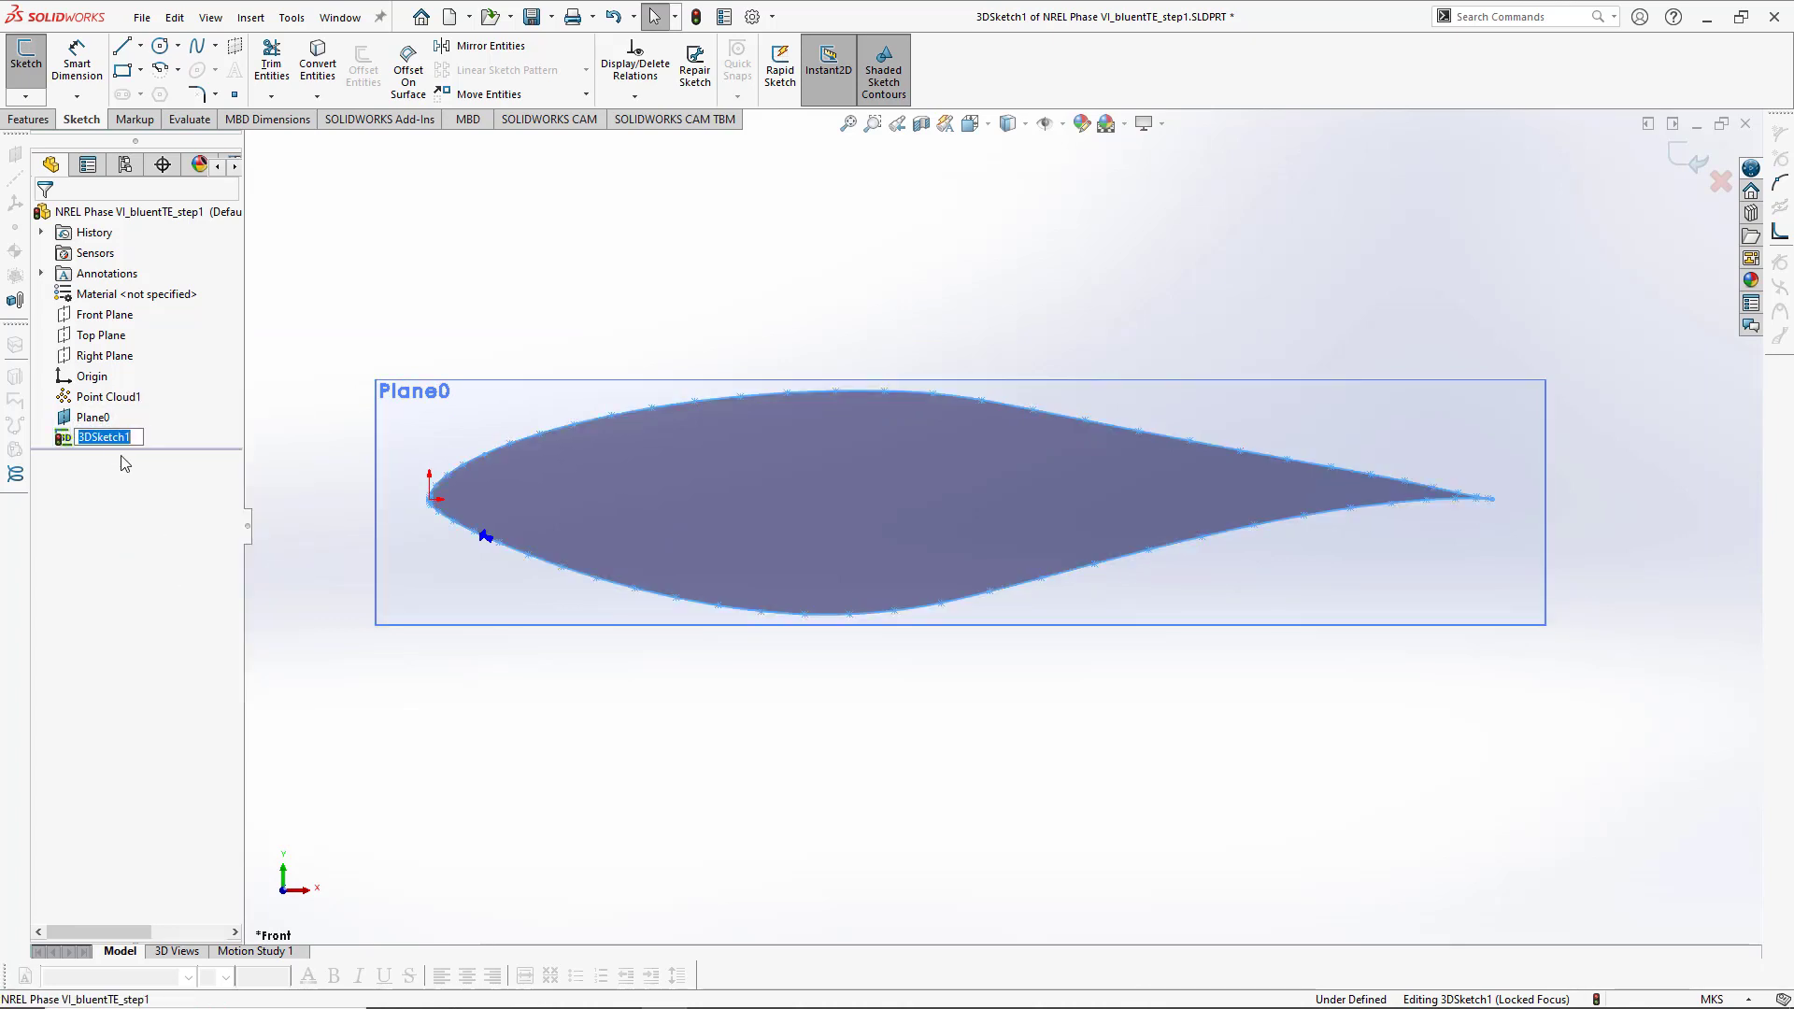
click(138, 441)
key(Return)
click(791, 235)
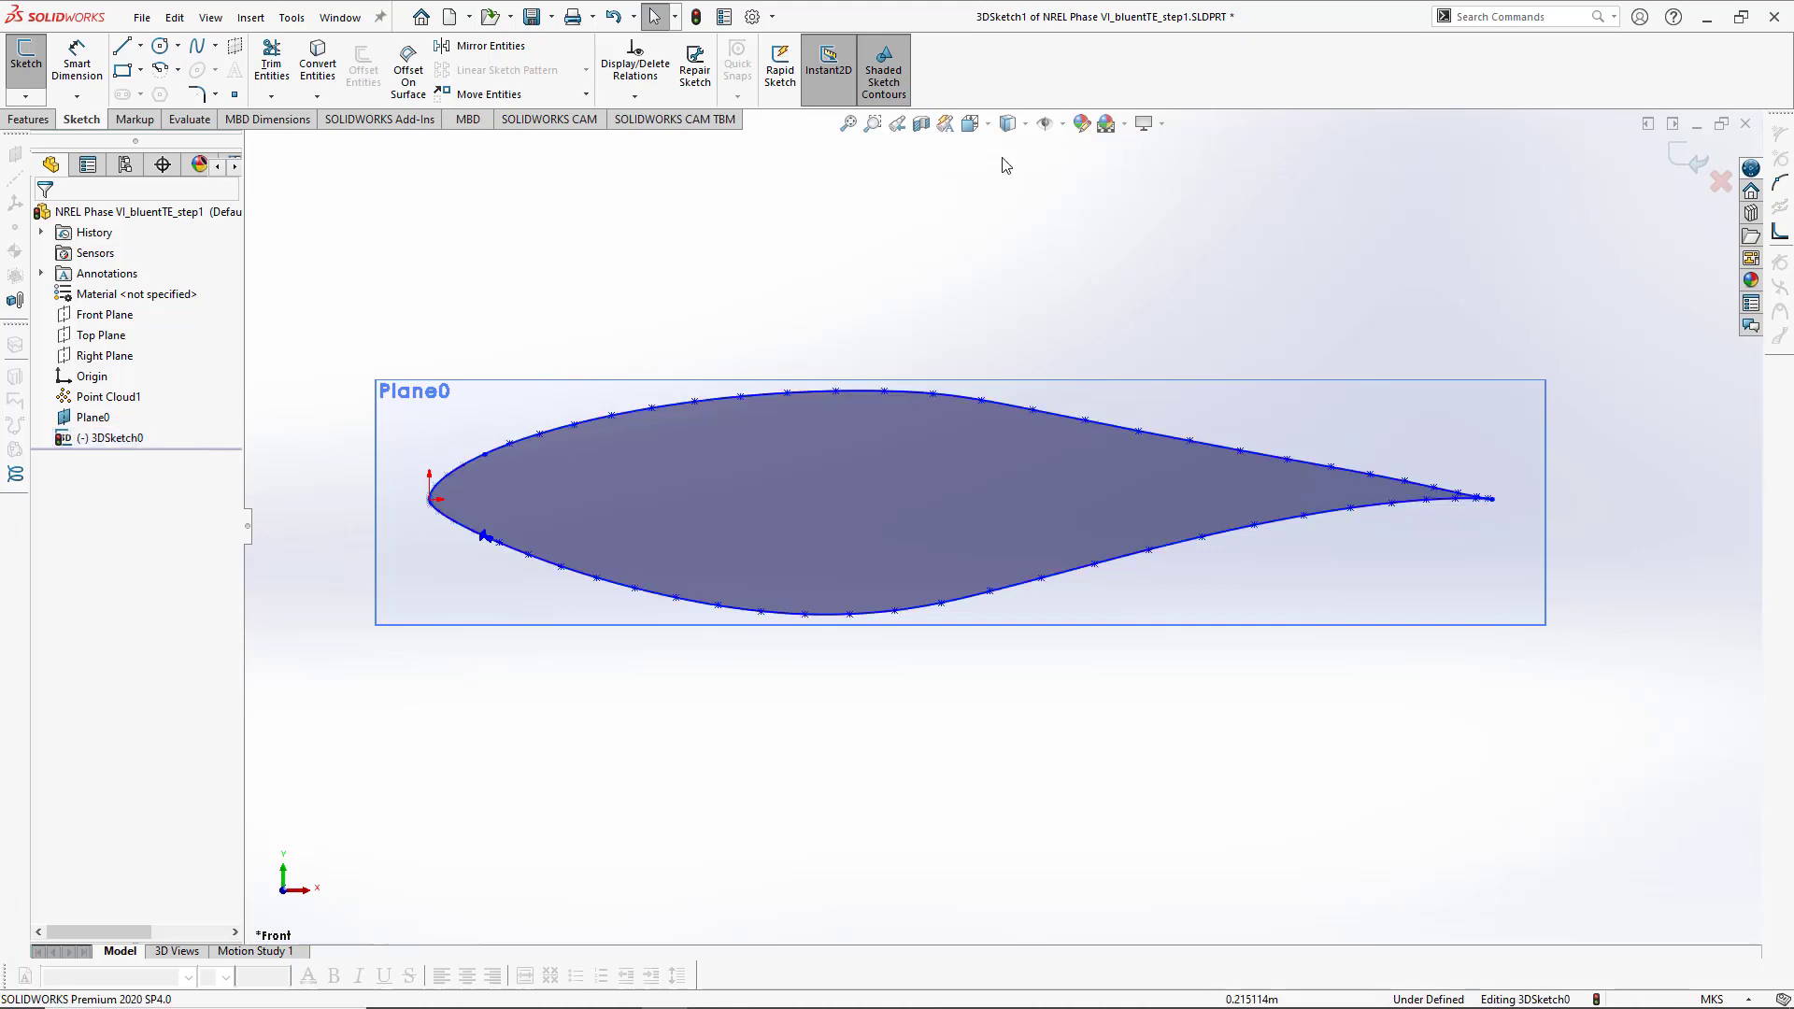
click(1682, 161)
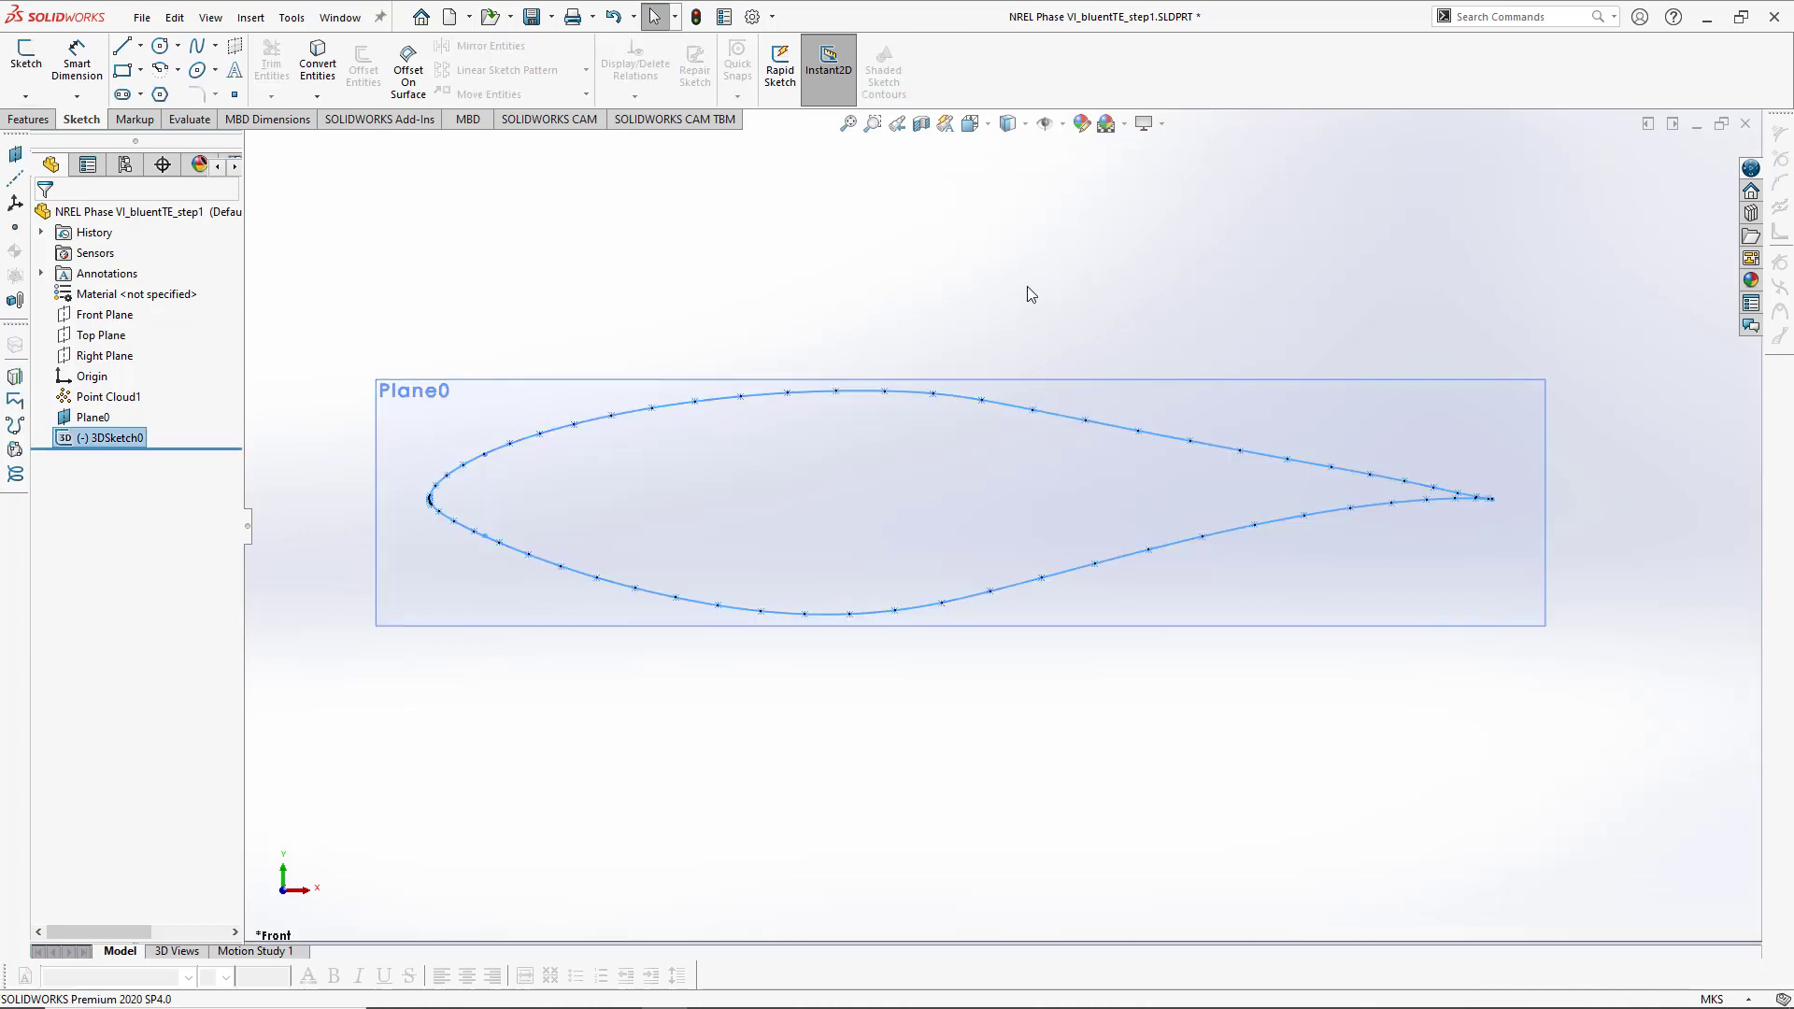